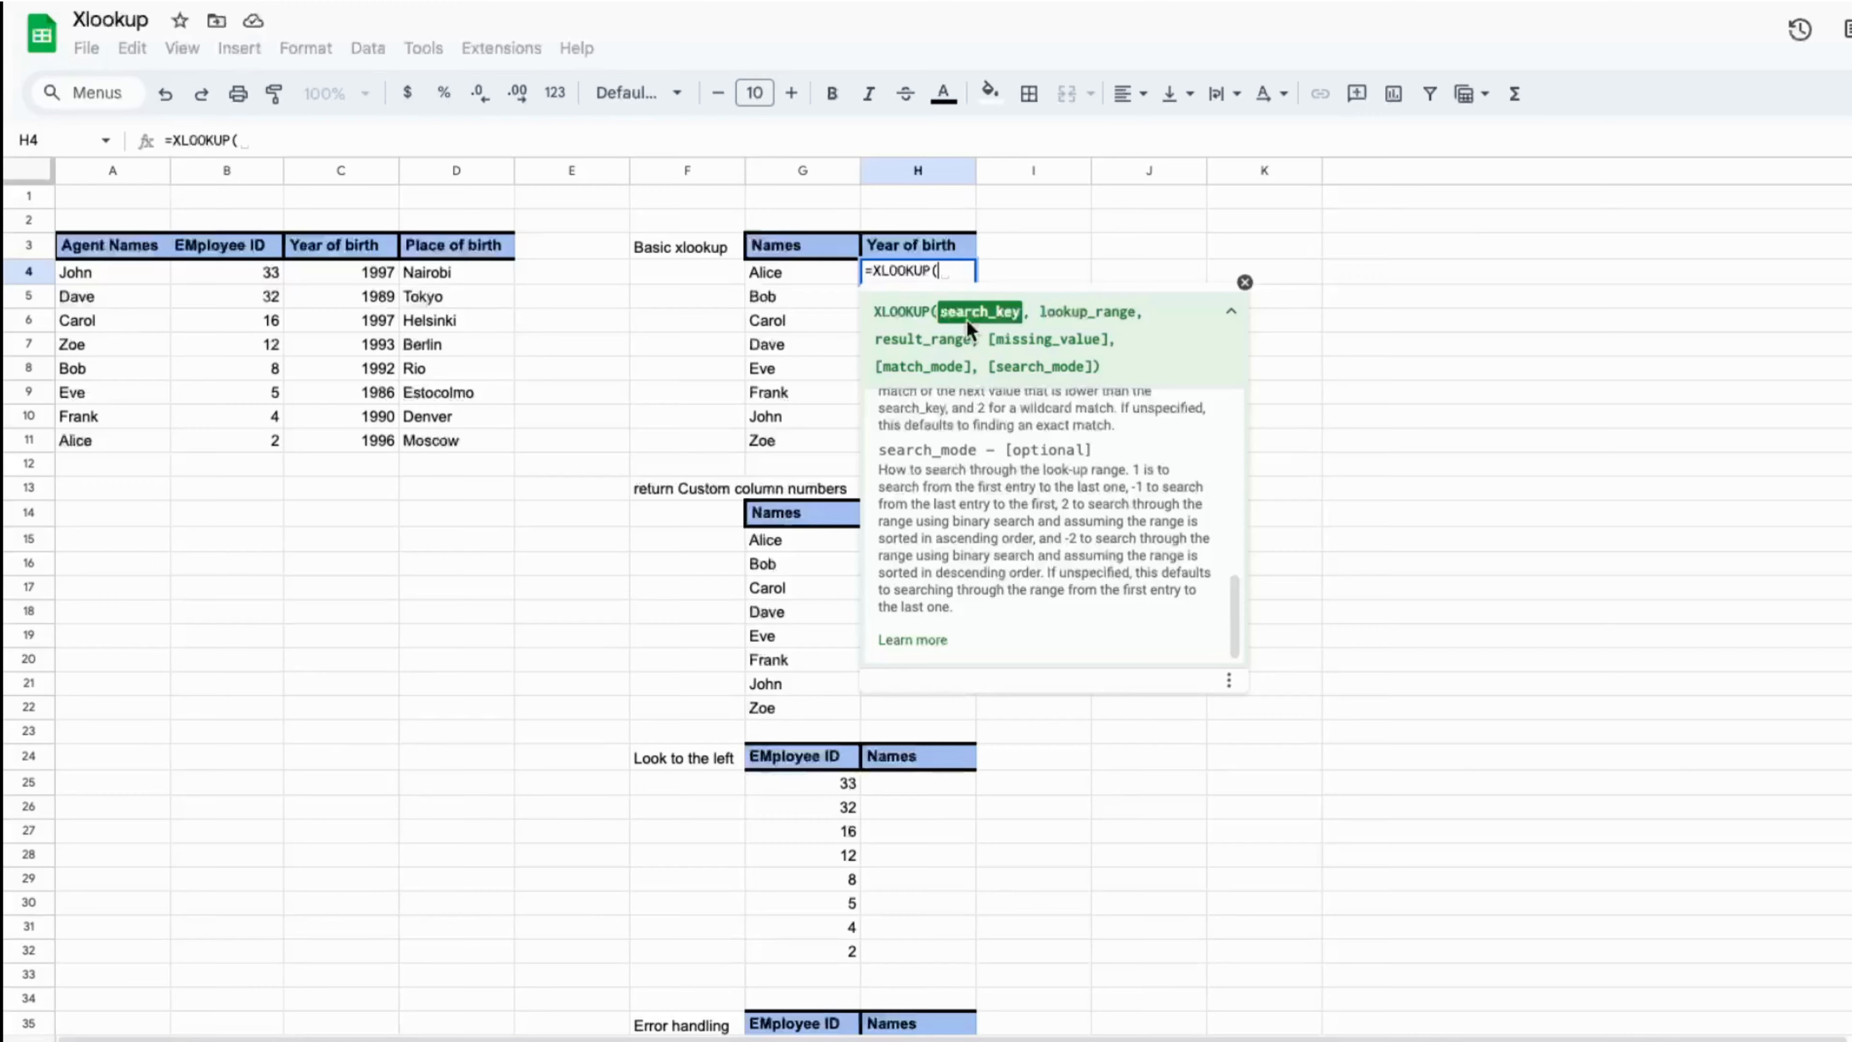
- Complete the XLOOKUP in H4 with search key G4, lookup range A4:A11 and result range C4:C11, and check it against source row 11
{"action": "left_click", "coordinate": [806, 272]}
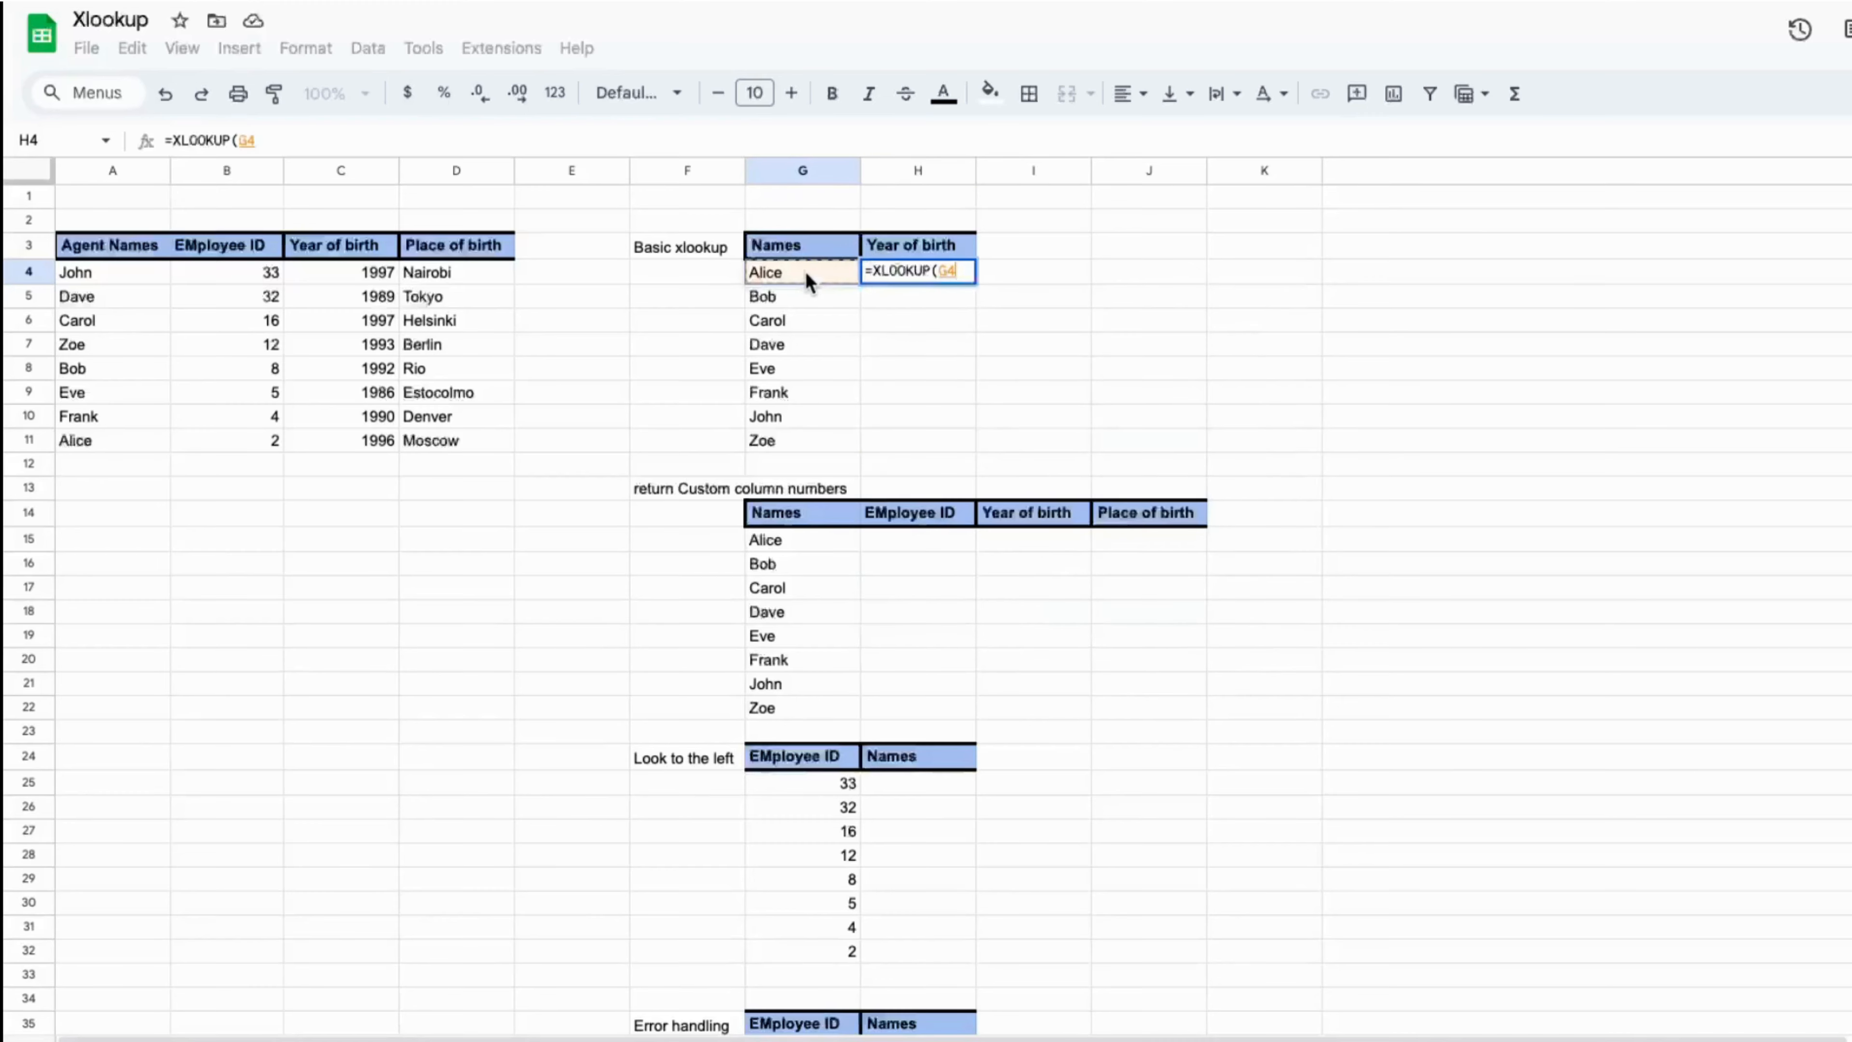
{"action": "type", "text": ","}
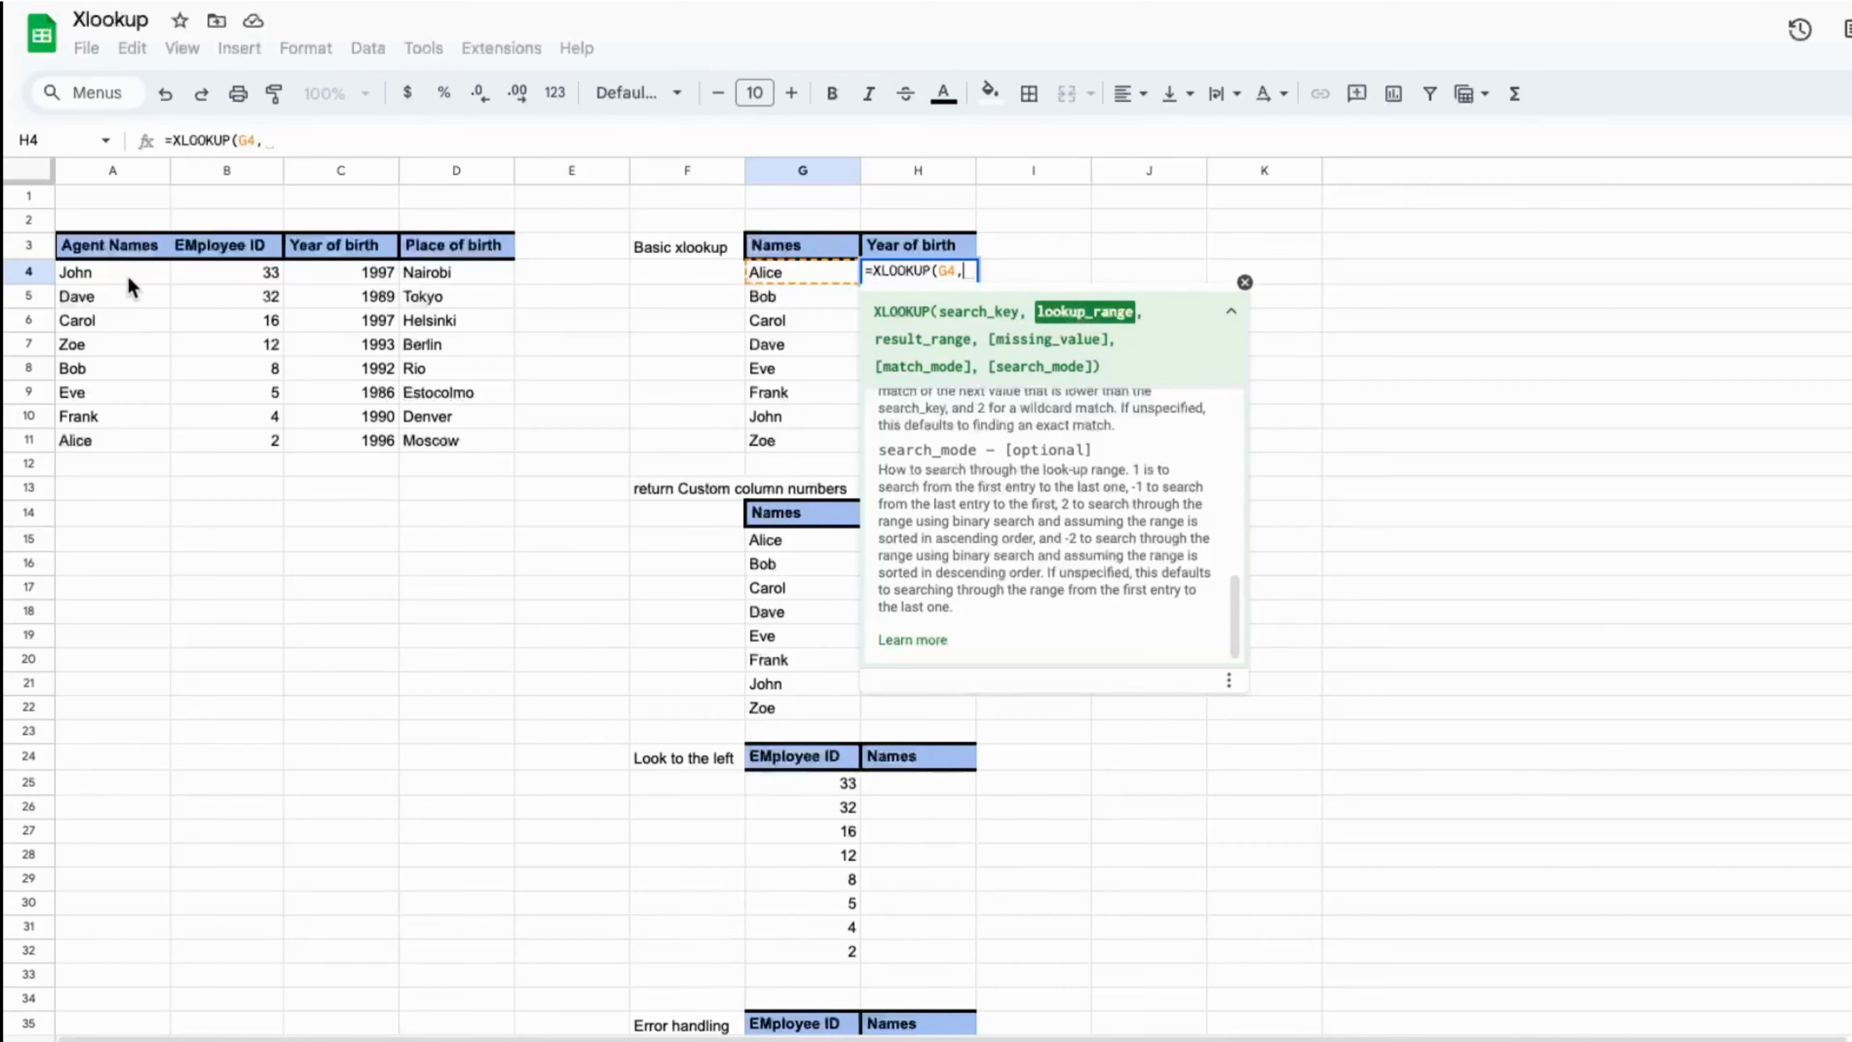
{"action": "left_click_drag", "start_coordinate": [79, 278], "coordinate": [89, 440]}
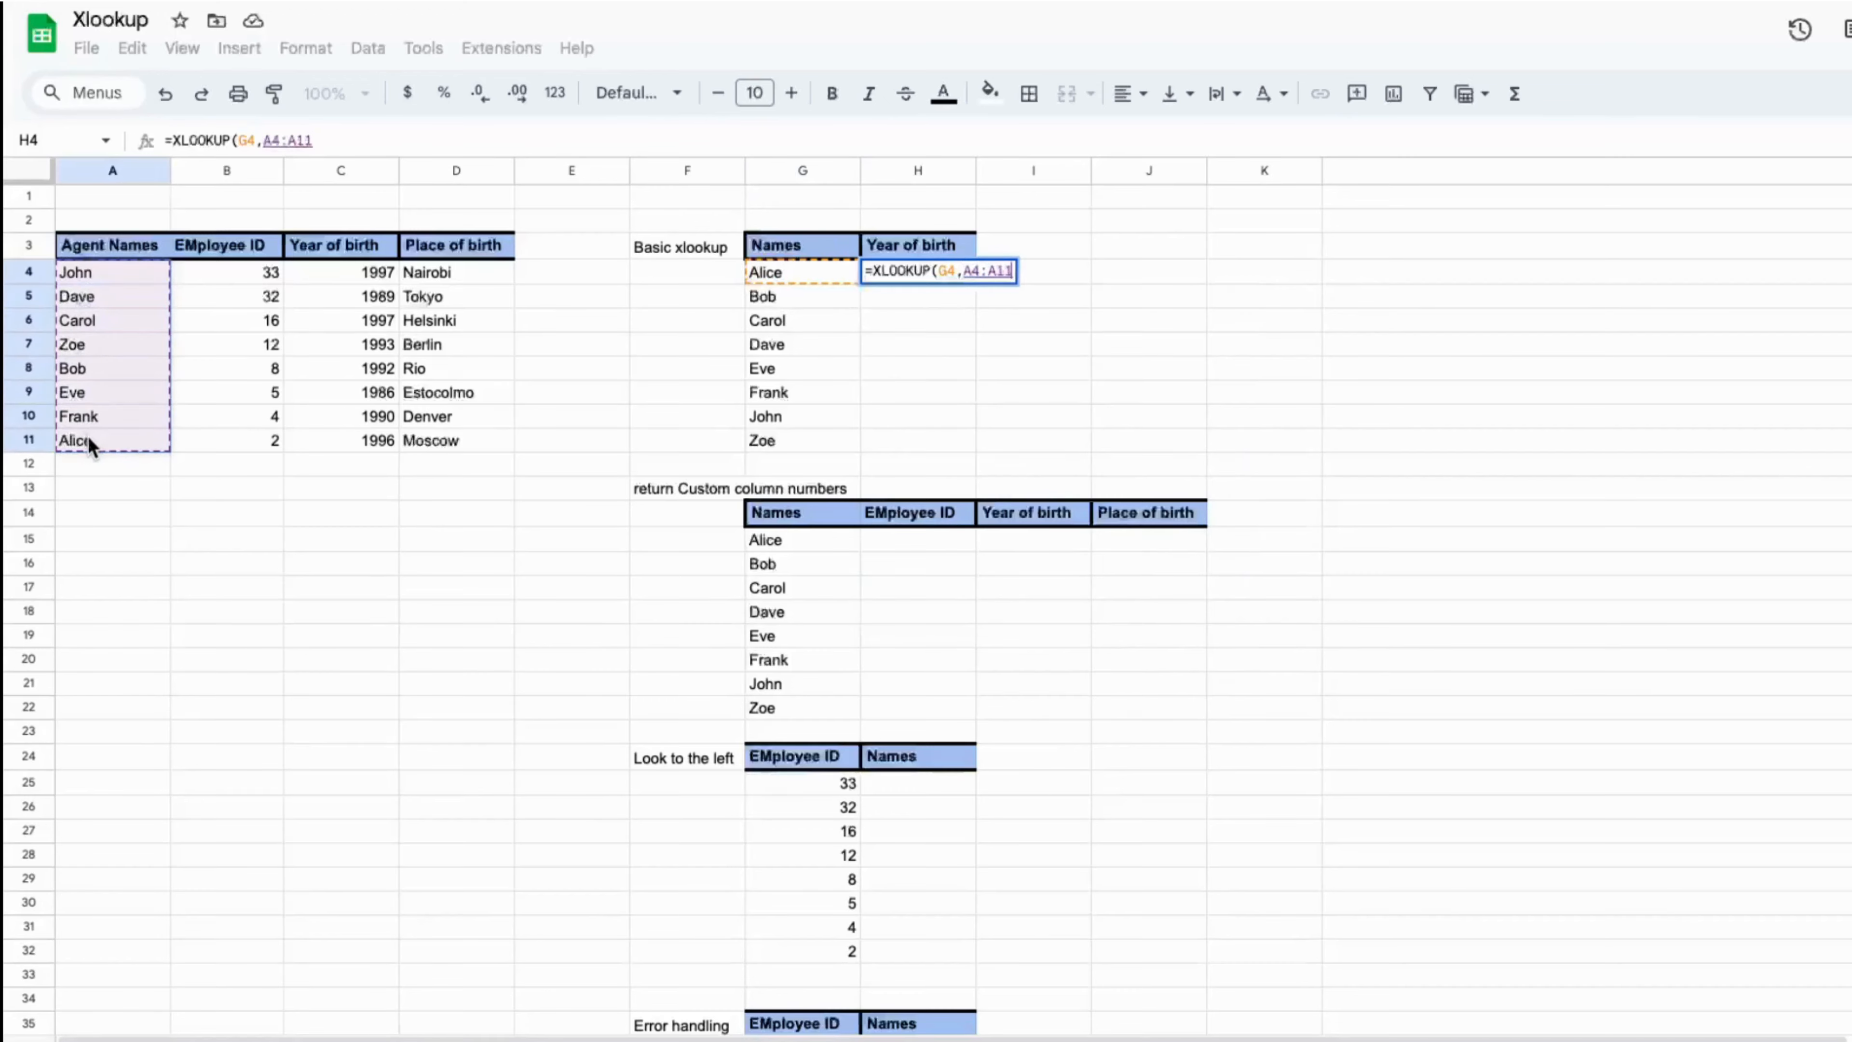
{"action": "type", "text": ","}
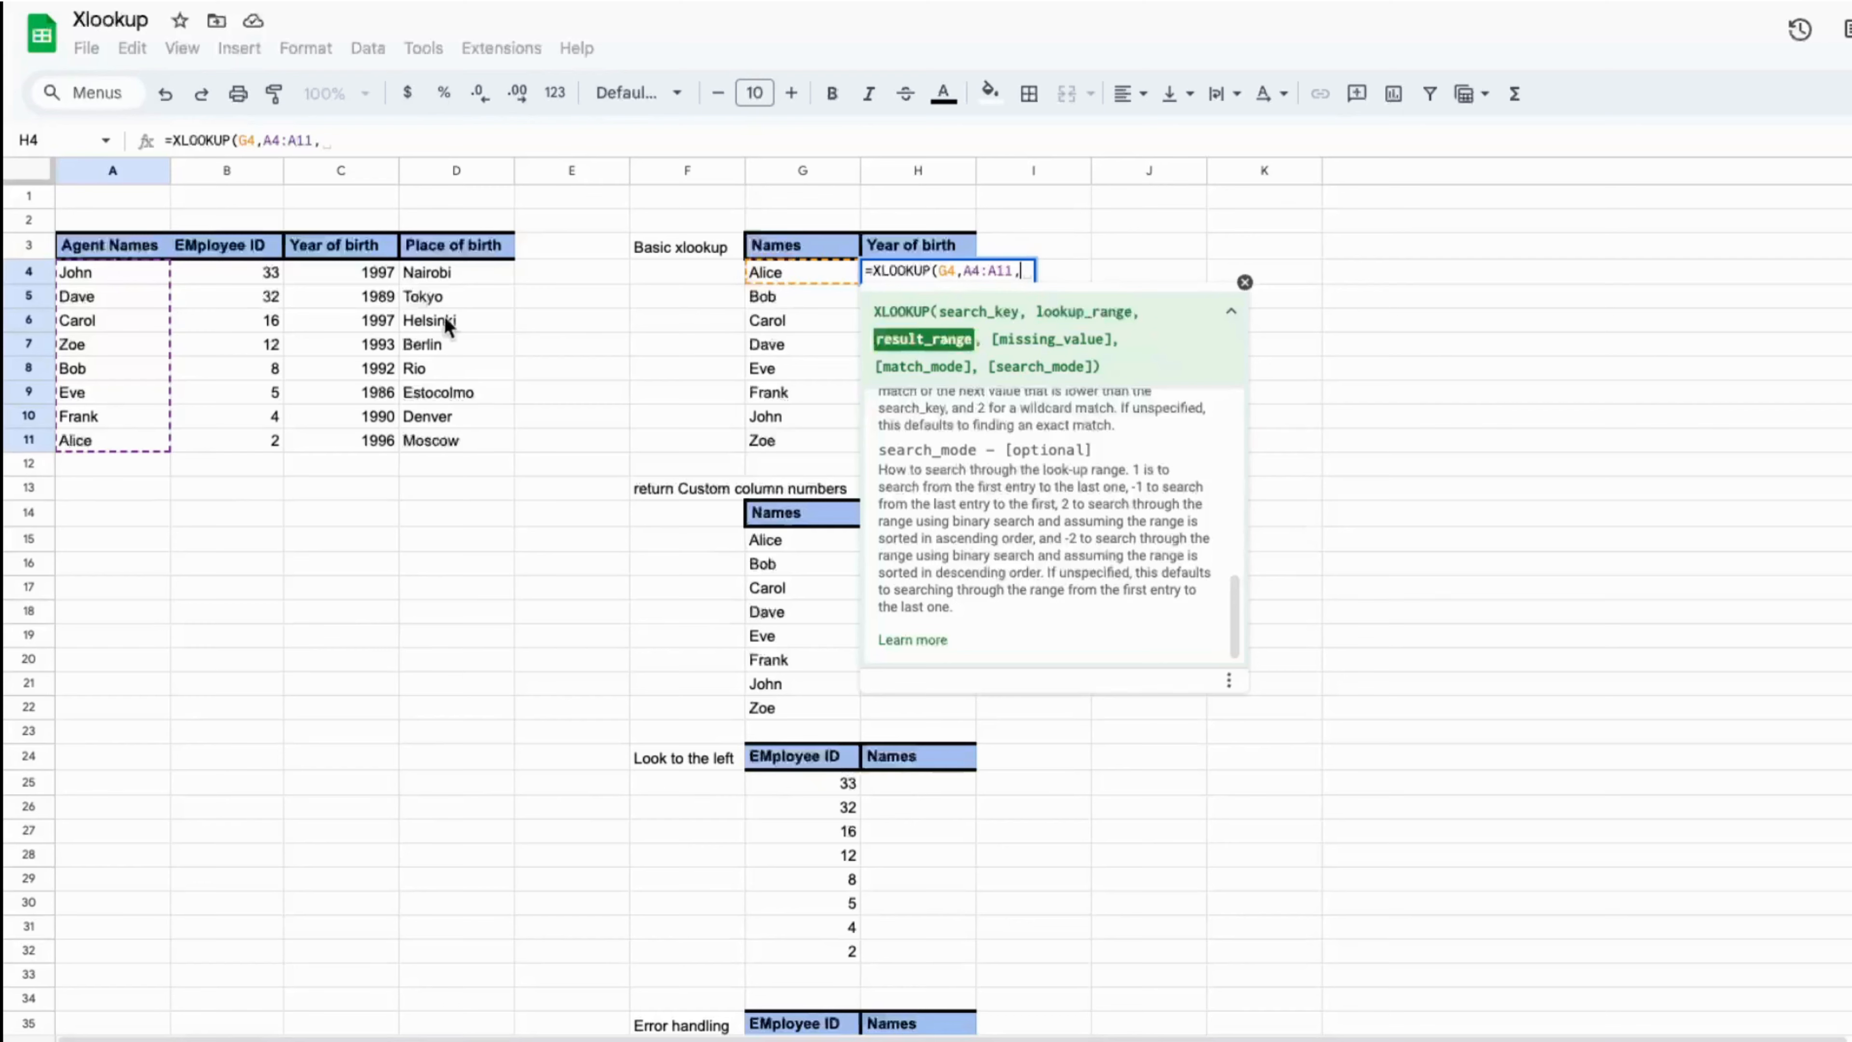
{"action": "left_click_drag", "start_coordinate": [382, 277], "coordinate": [376, 440]}
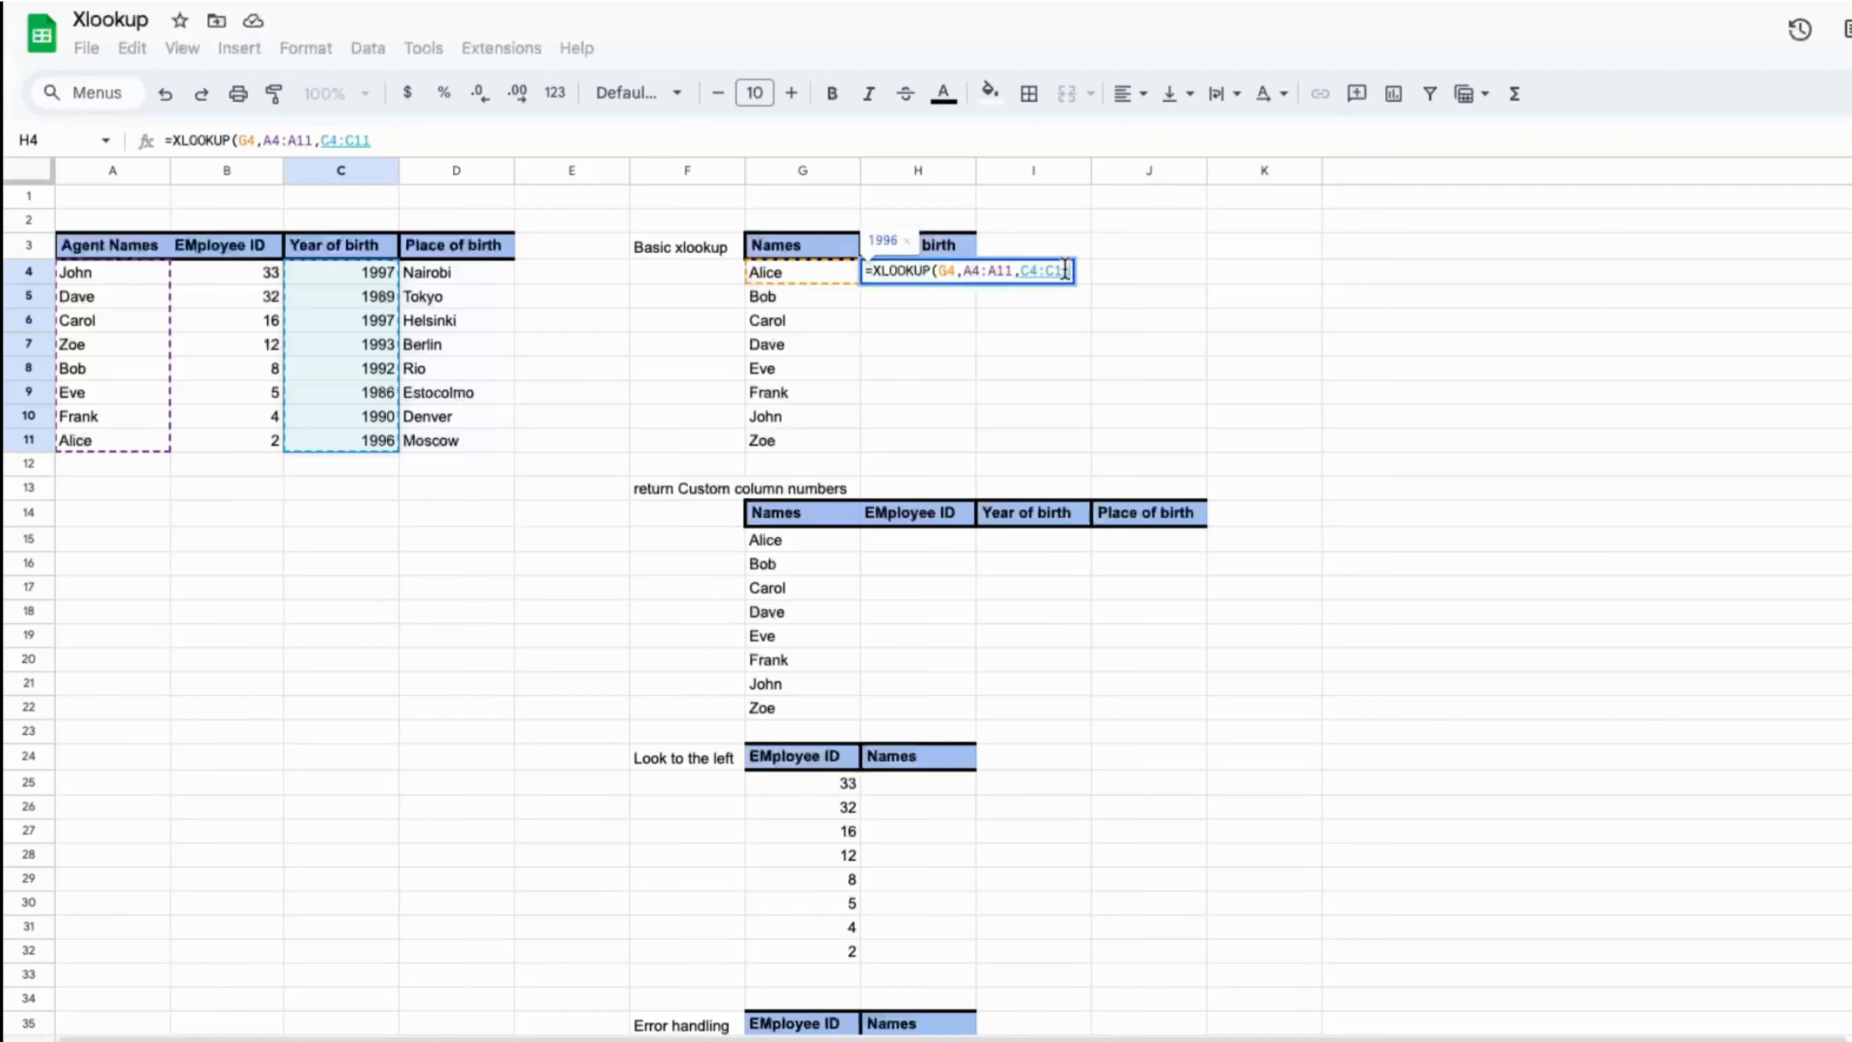
{"action": "key", "text": "Return"}
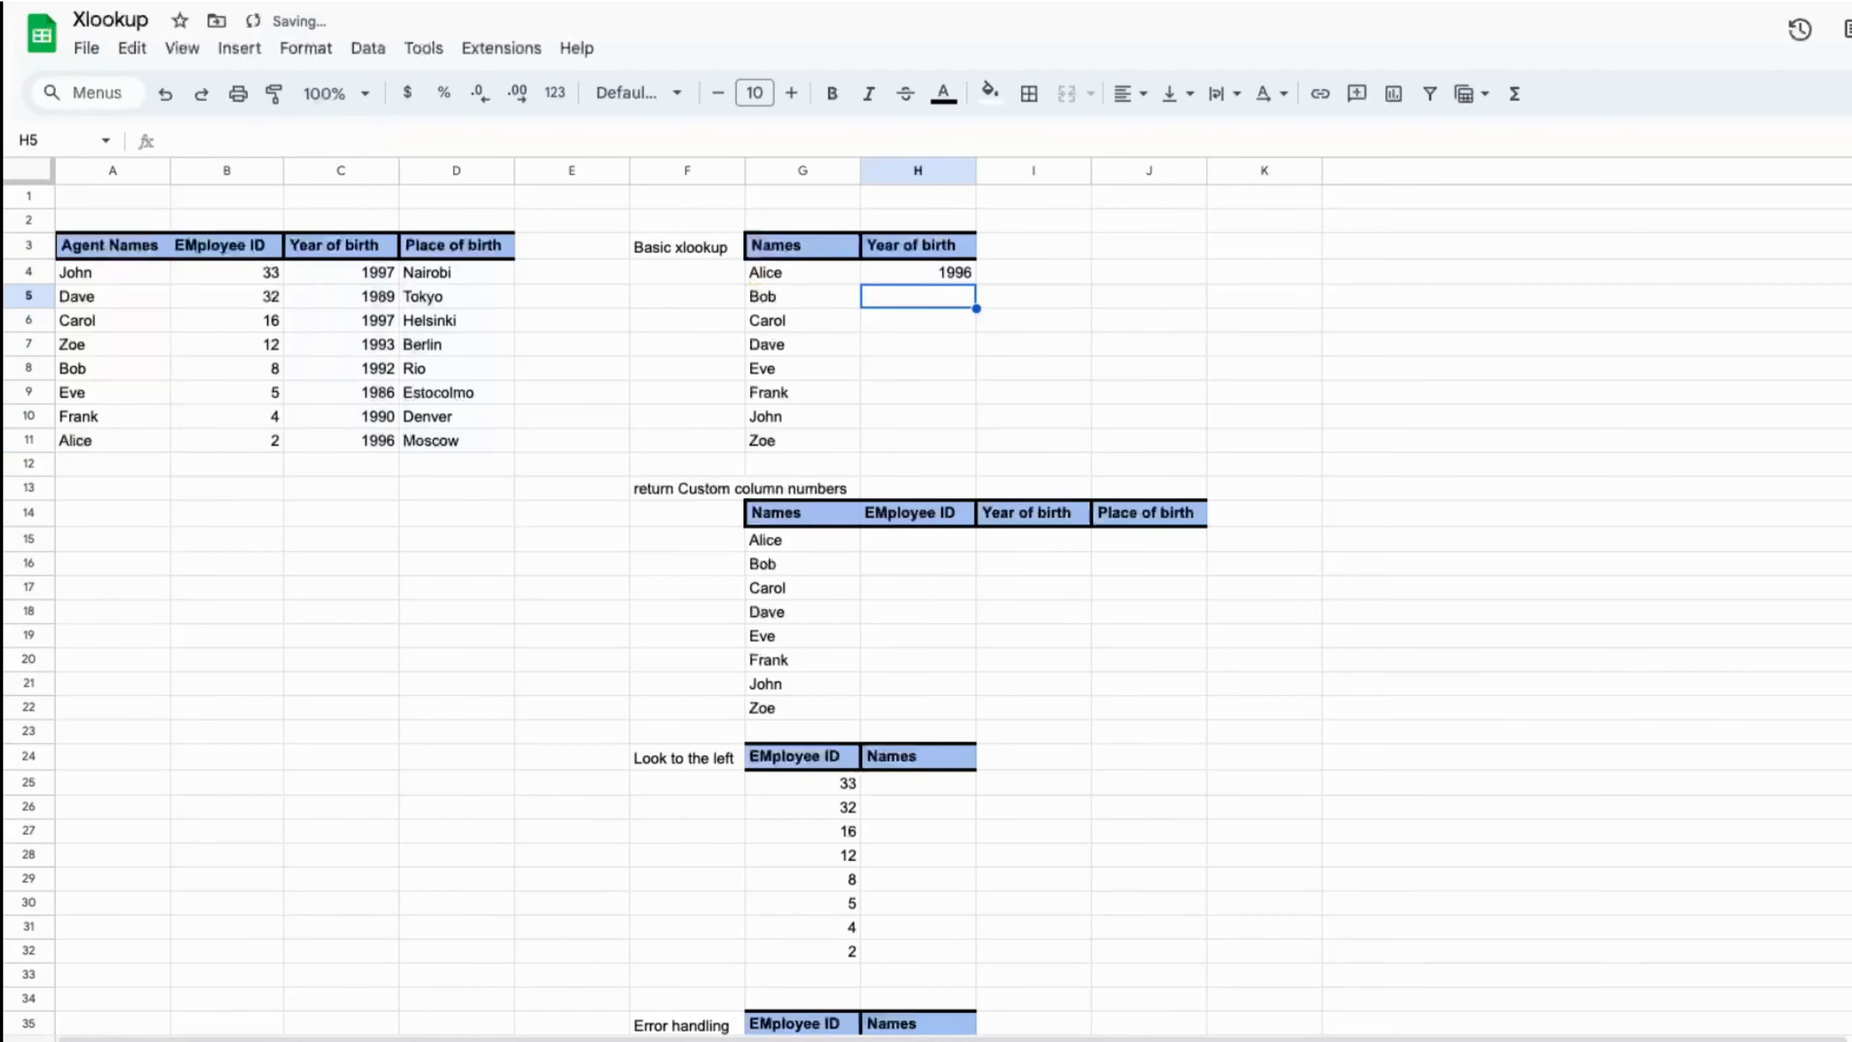
{"action": "left_click", "coordinate": [785, 282]}
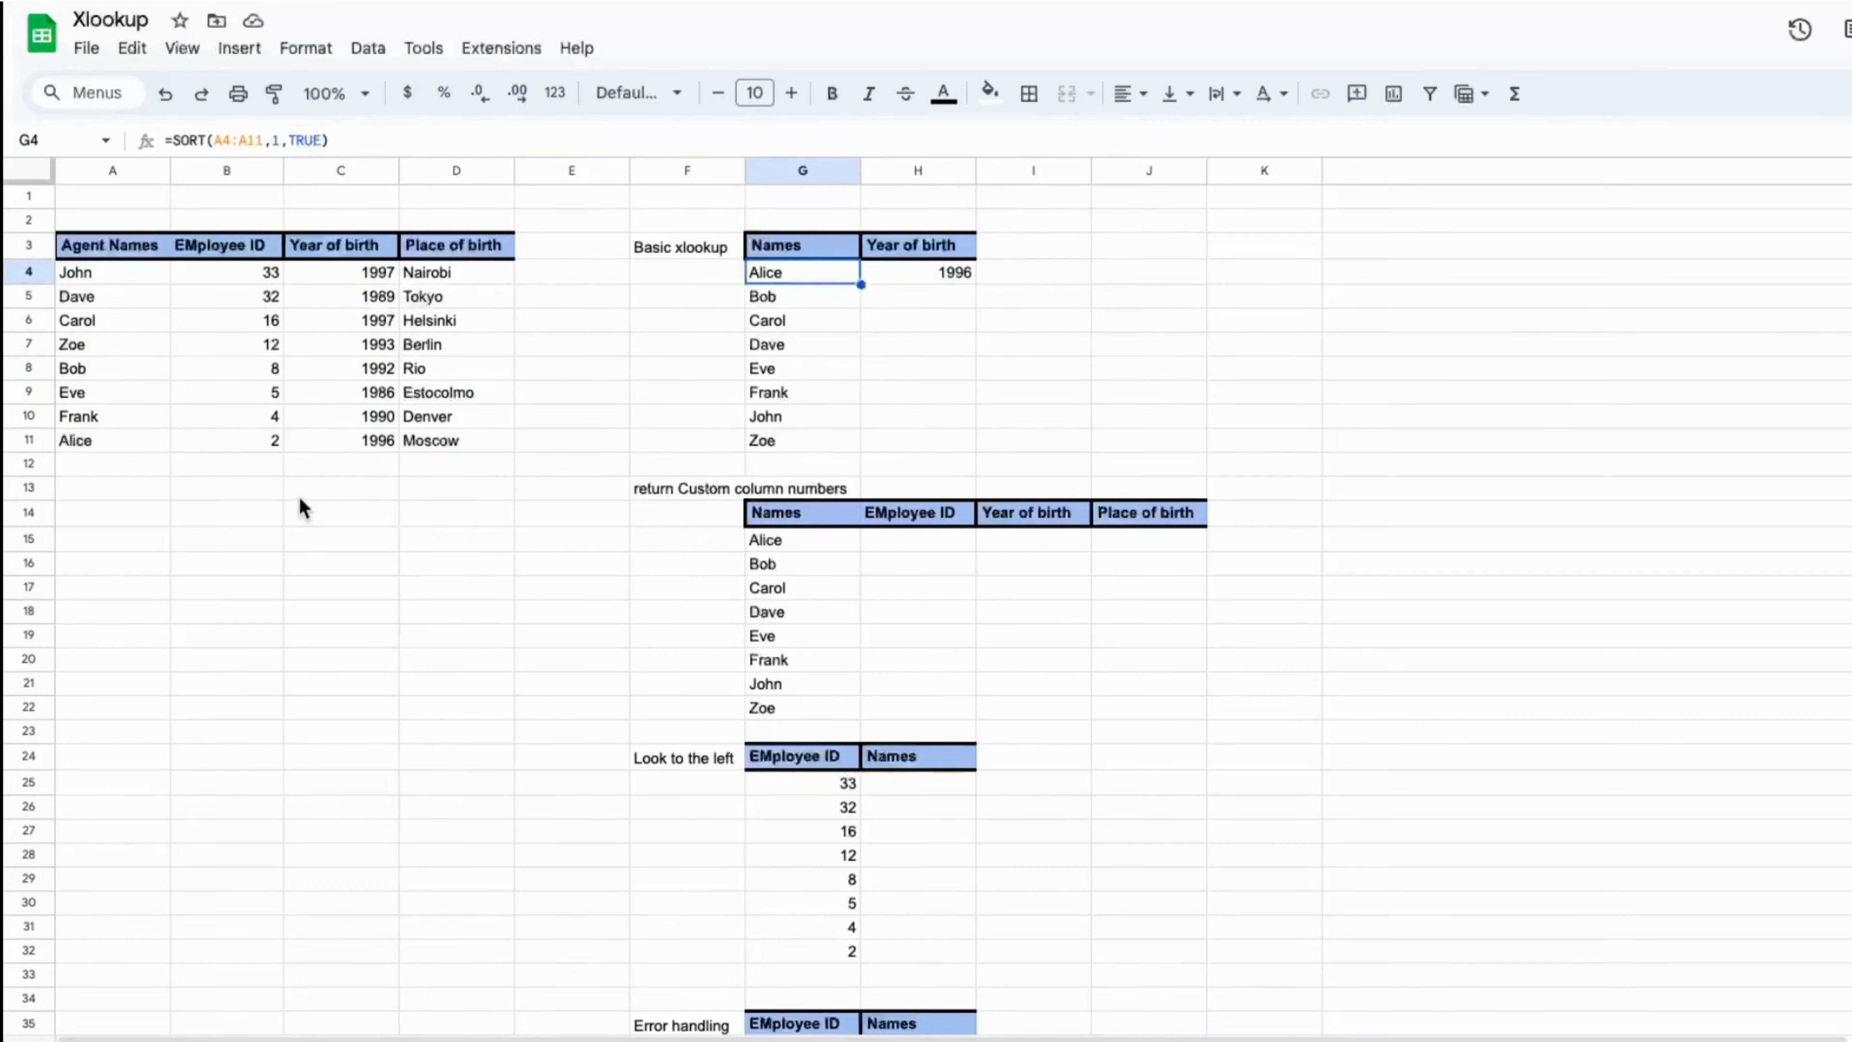
{"action": "left_click", "coordinate": [82, 438]}
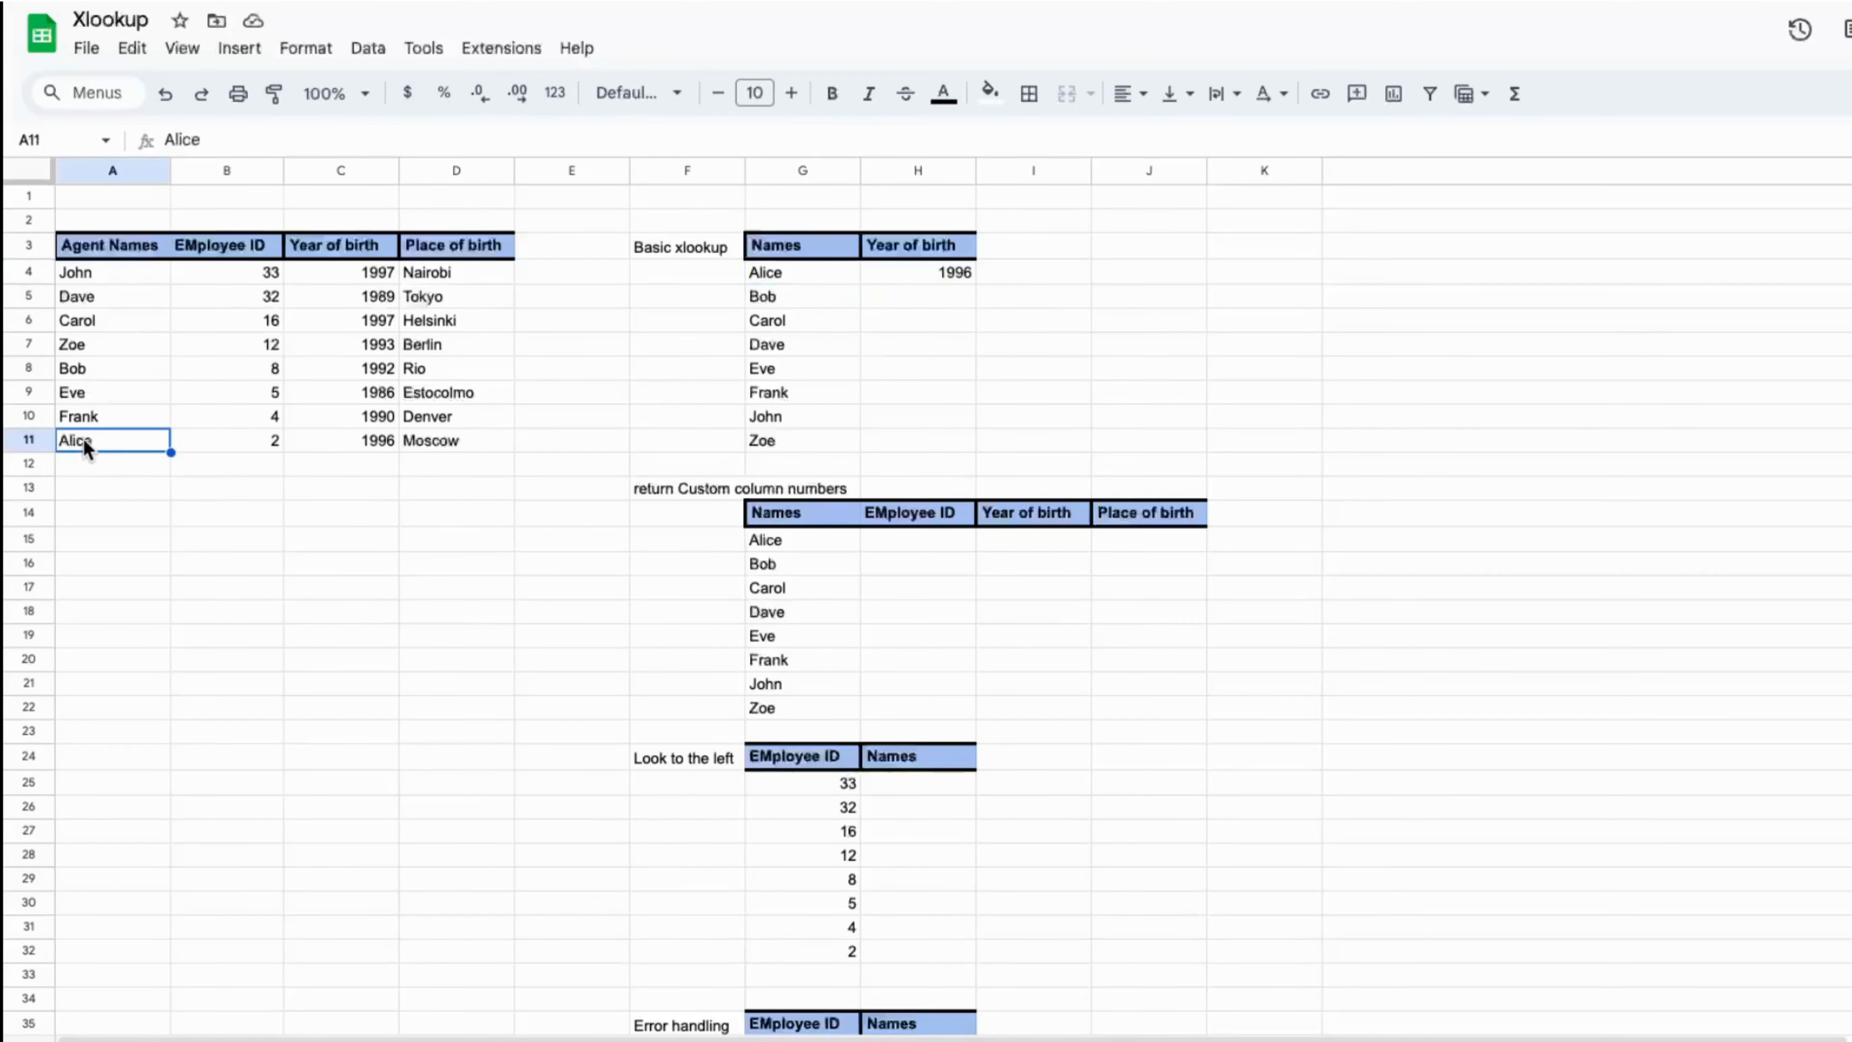
{"action": "left_click", "coordinate": [324, 443]}
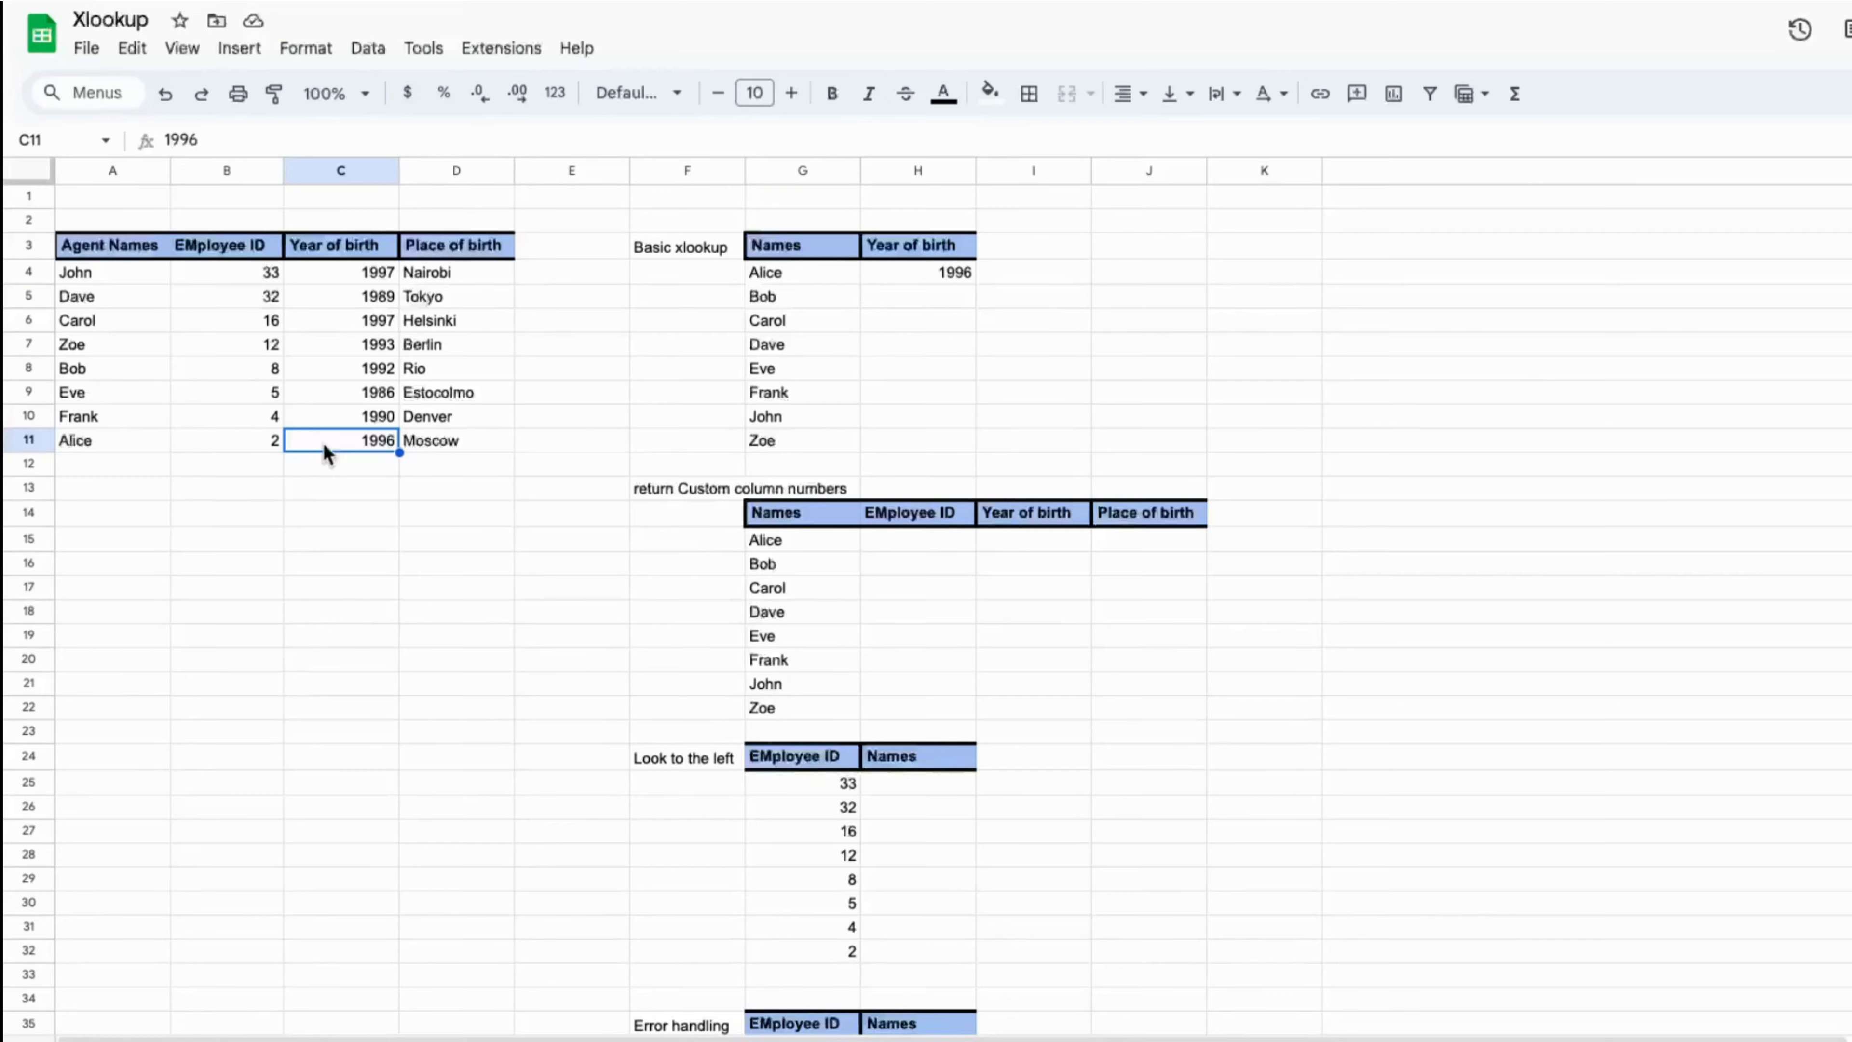
- Enter an XLOOKUP in H15 with search key G15, lookup range A4:A11 and result range B4:D11, and compare the output with source row 11
{"action": "left_click", "coordinate": [896, 563]}
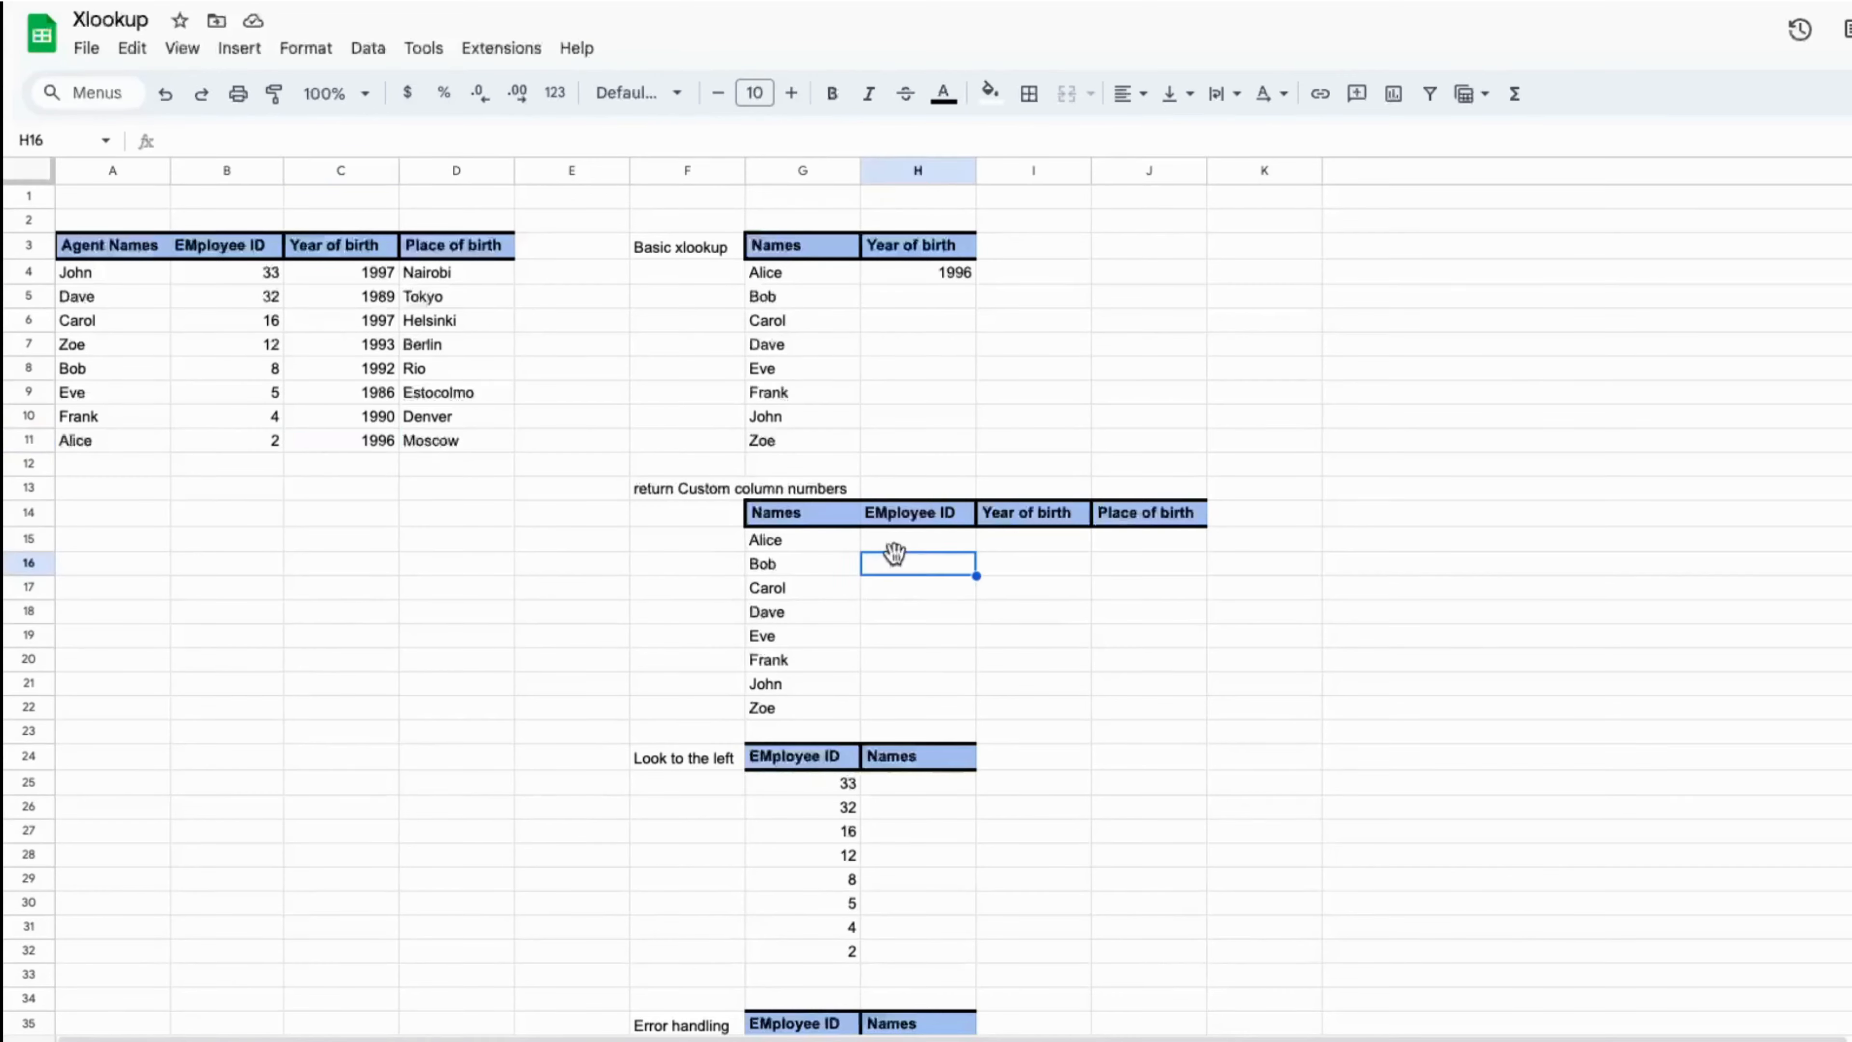
{"action": "key", "text": "Up"}
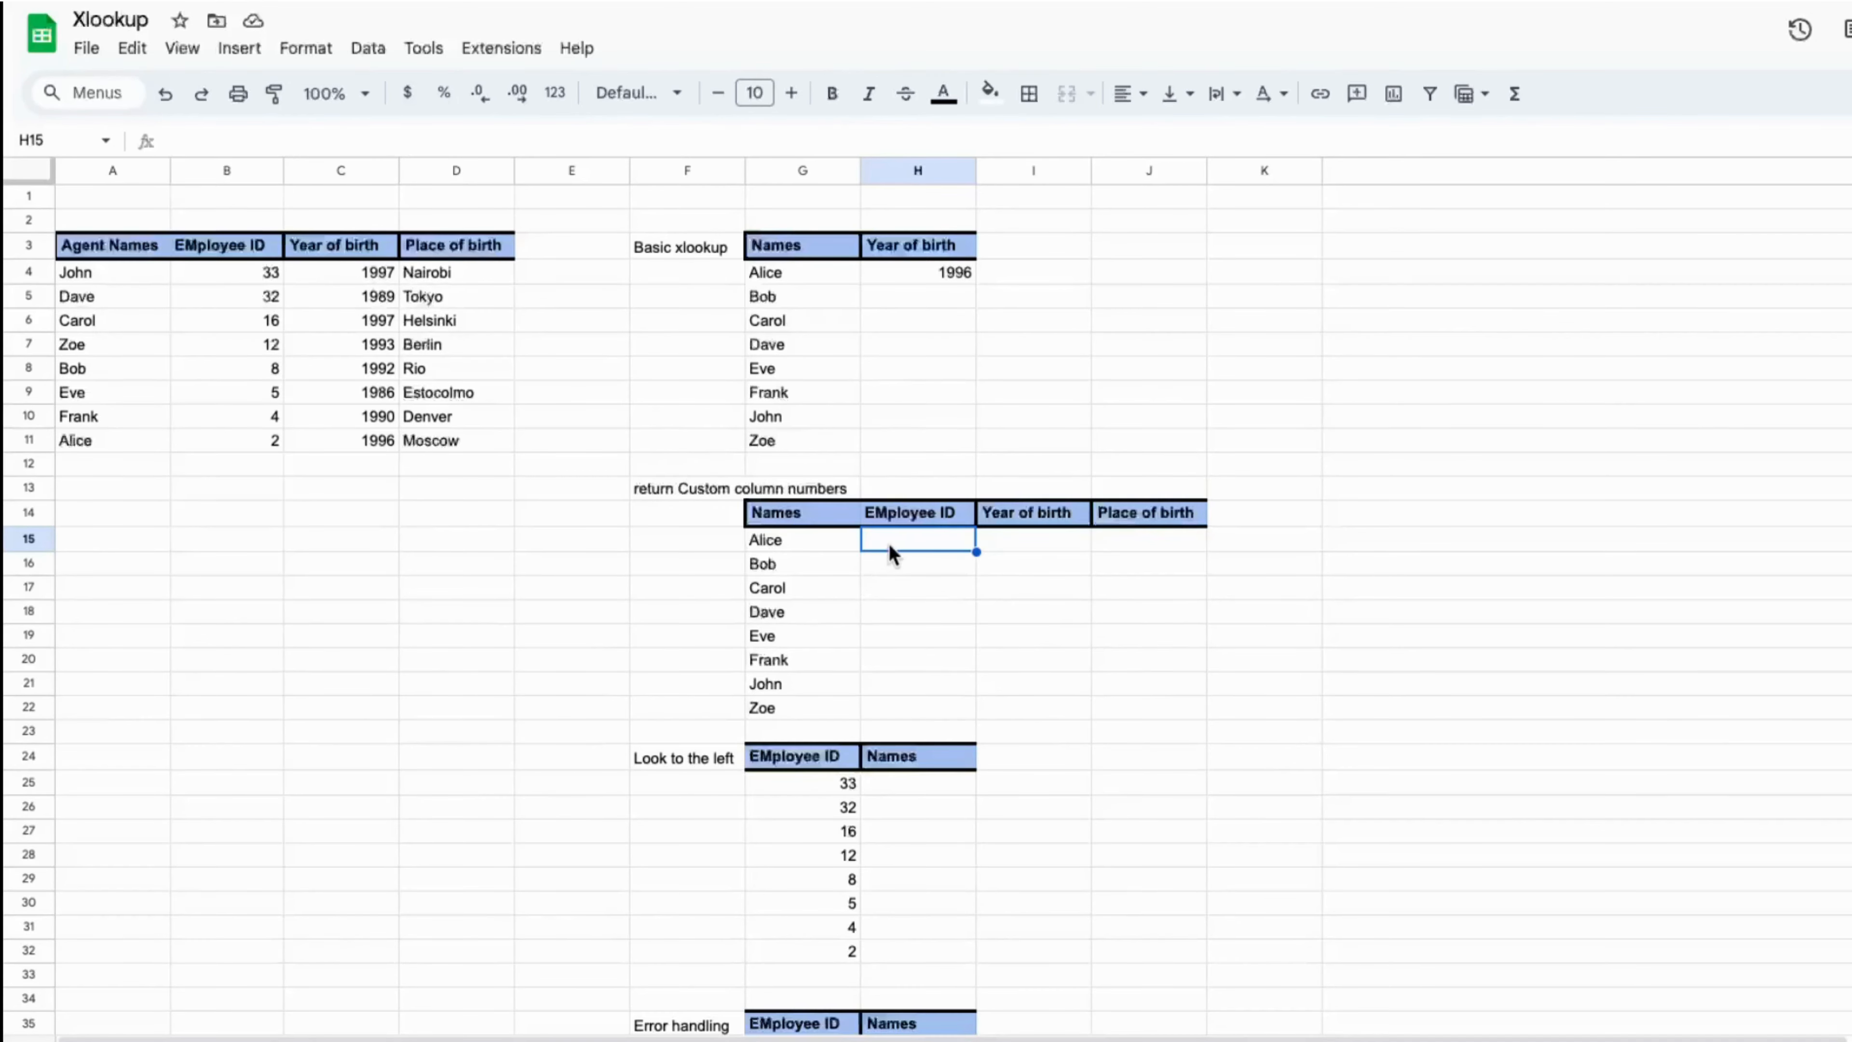
{"action": "type", "text": "=XLOOKUP("}
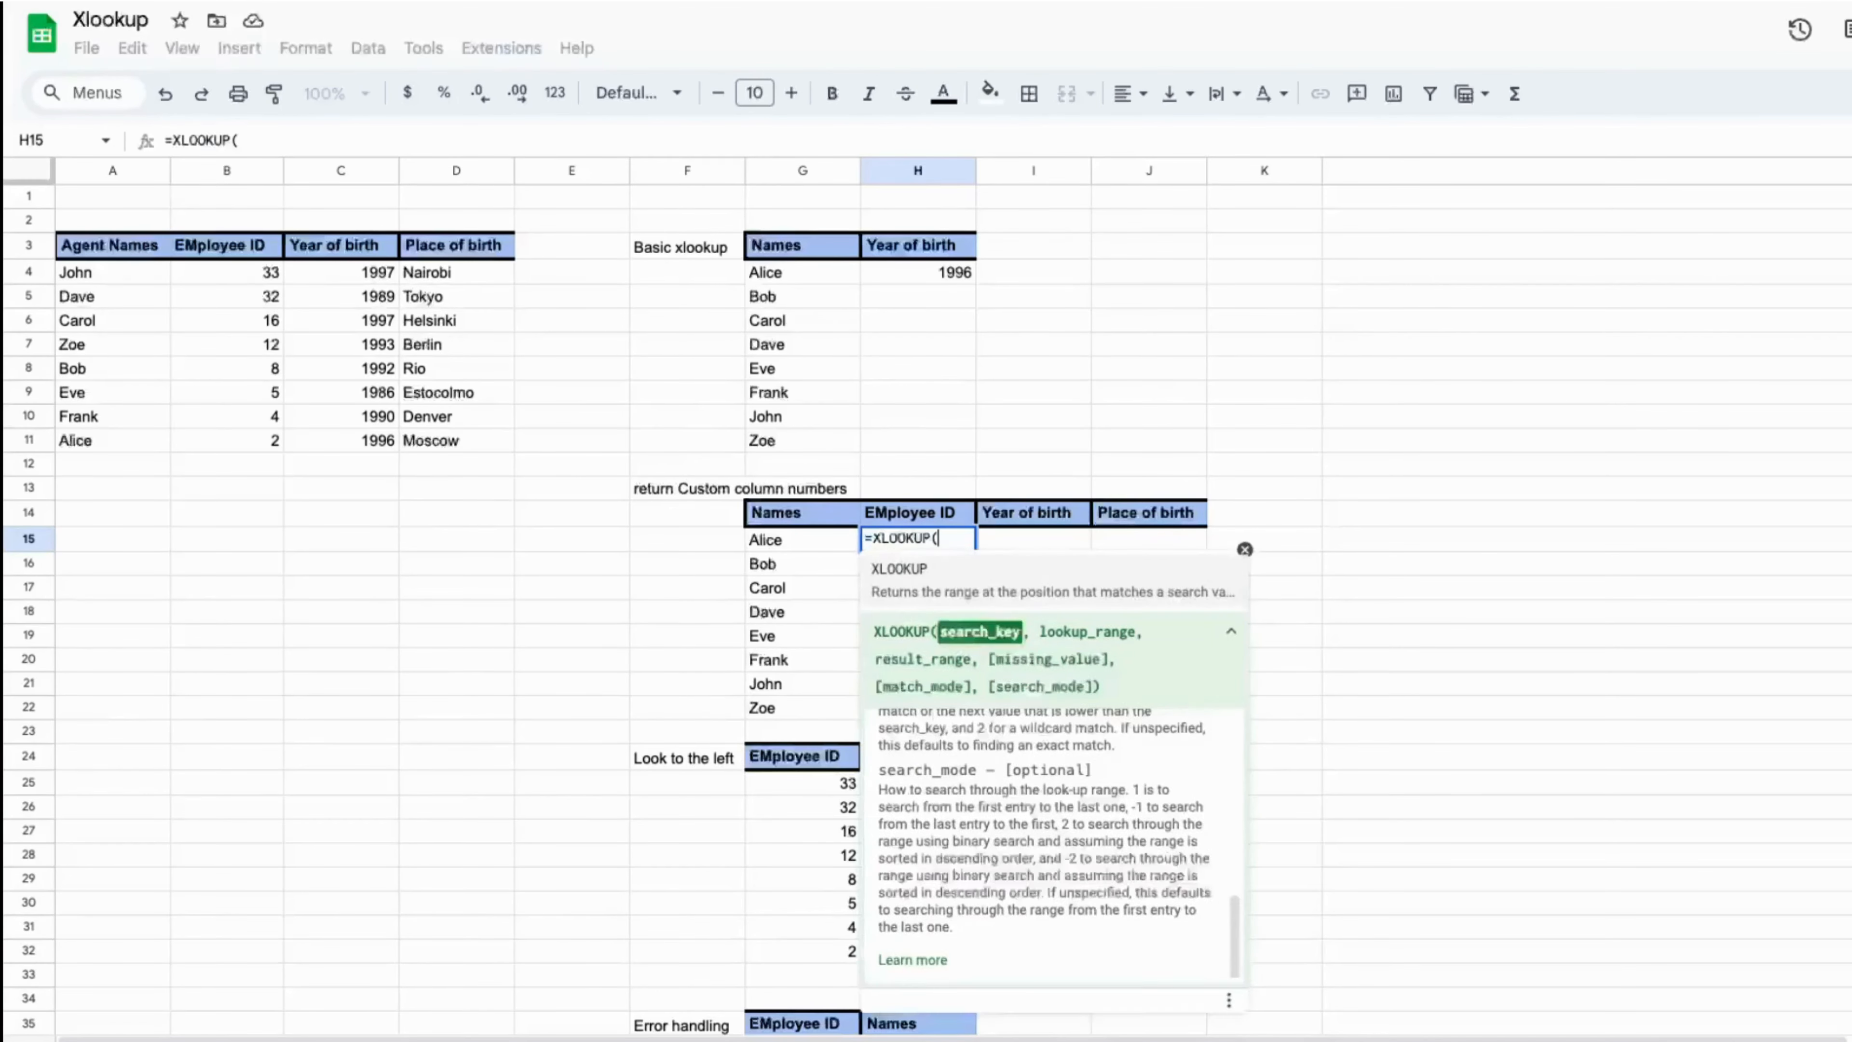
{"action": "left_click", "coordinate": [806, 540]}
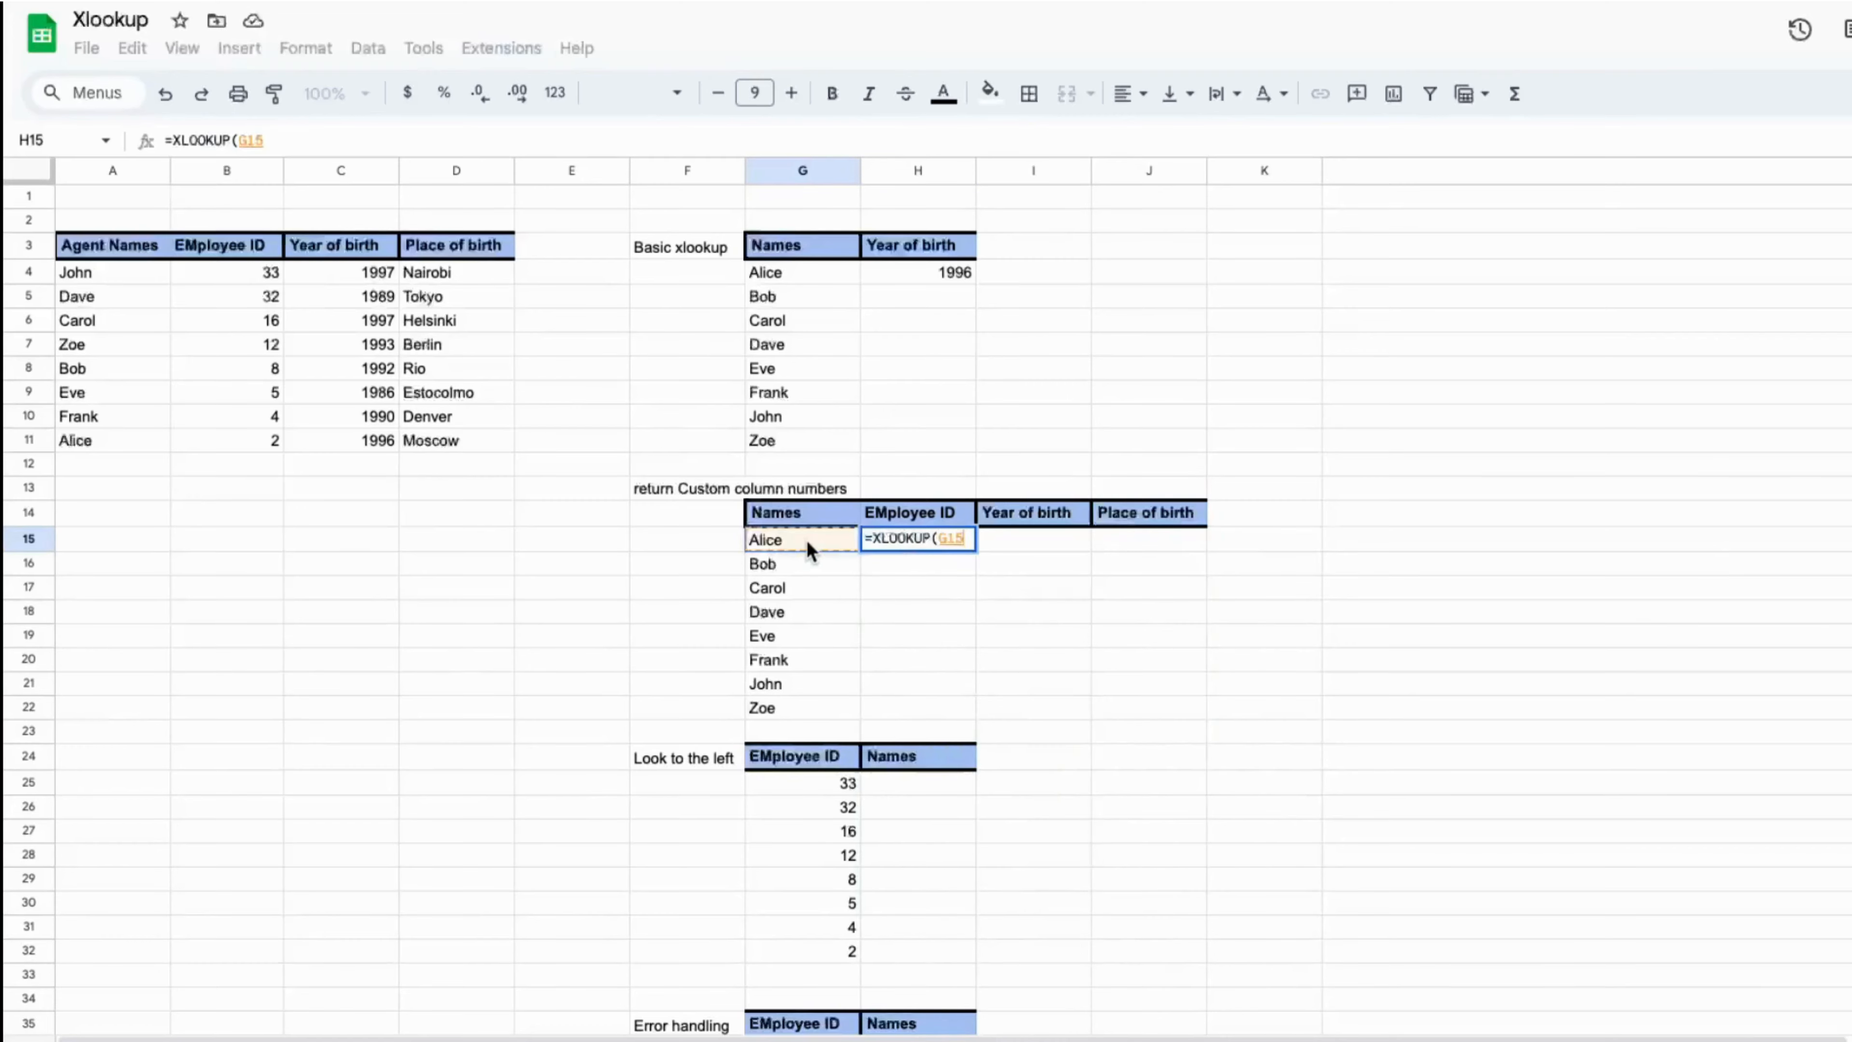
{"action": "type", "text": ","}
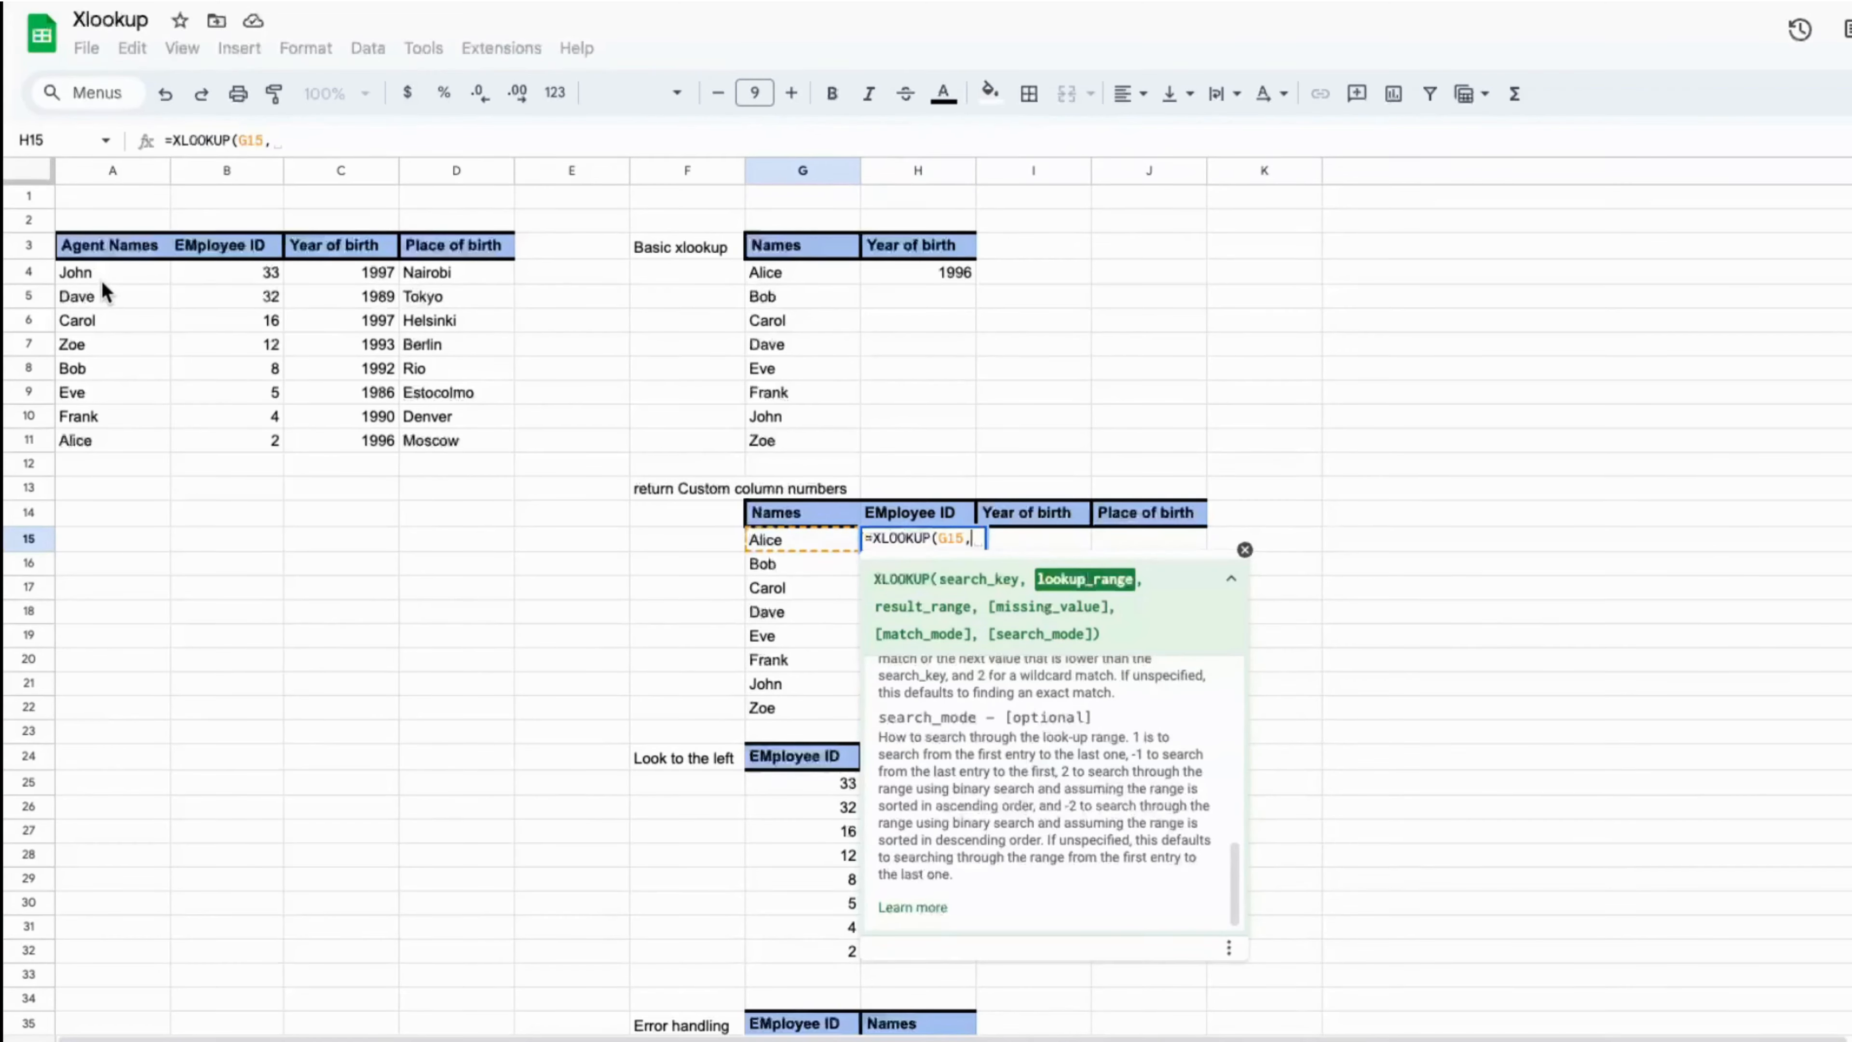
{"action": "left_click_drag", "start_coordinate": [101, 280], "coordinate": [86, 443]}
{"action": "type", "text": ","}
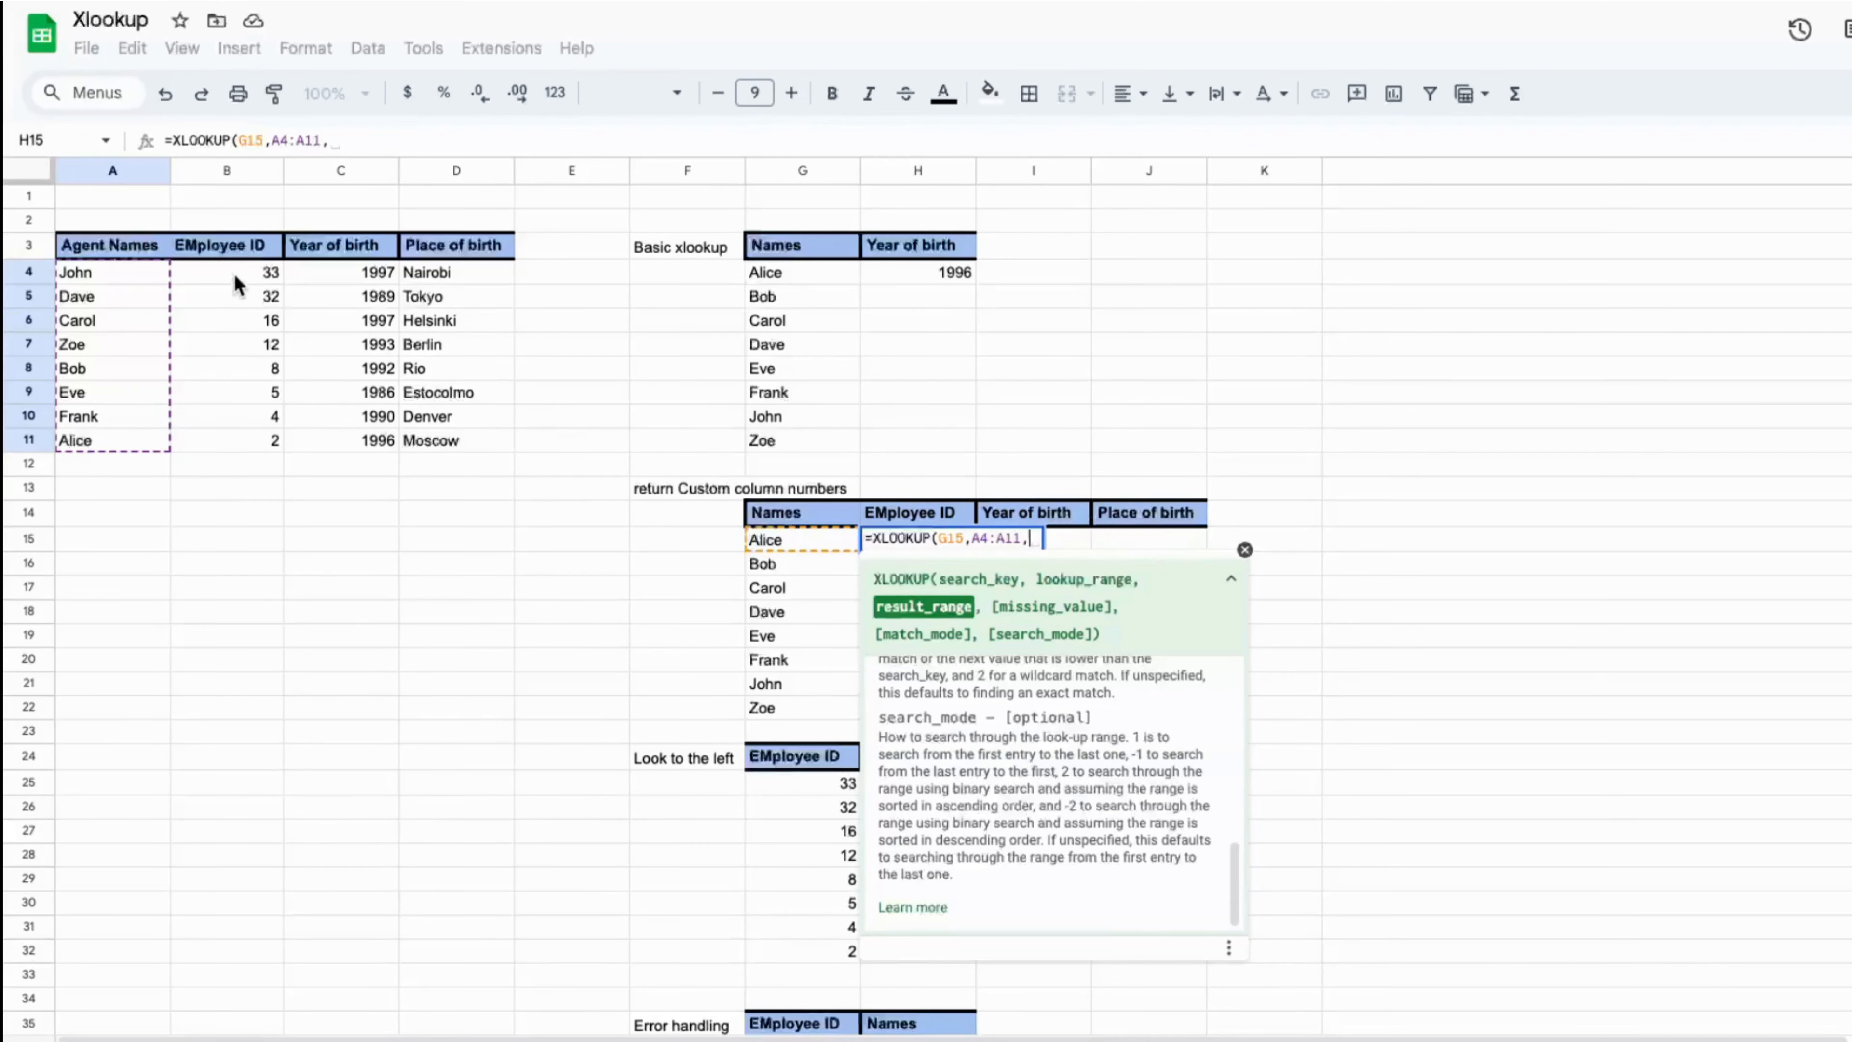
{"action": "left_click_drag", "start_coordinate": [232, 272], "coordinate": [422, 434]}
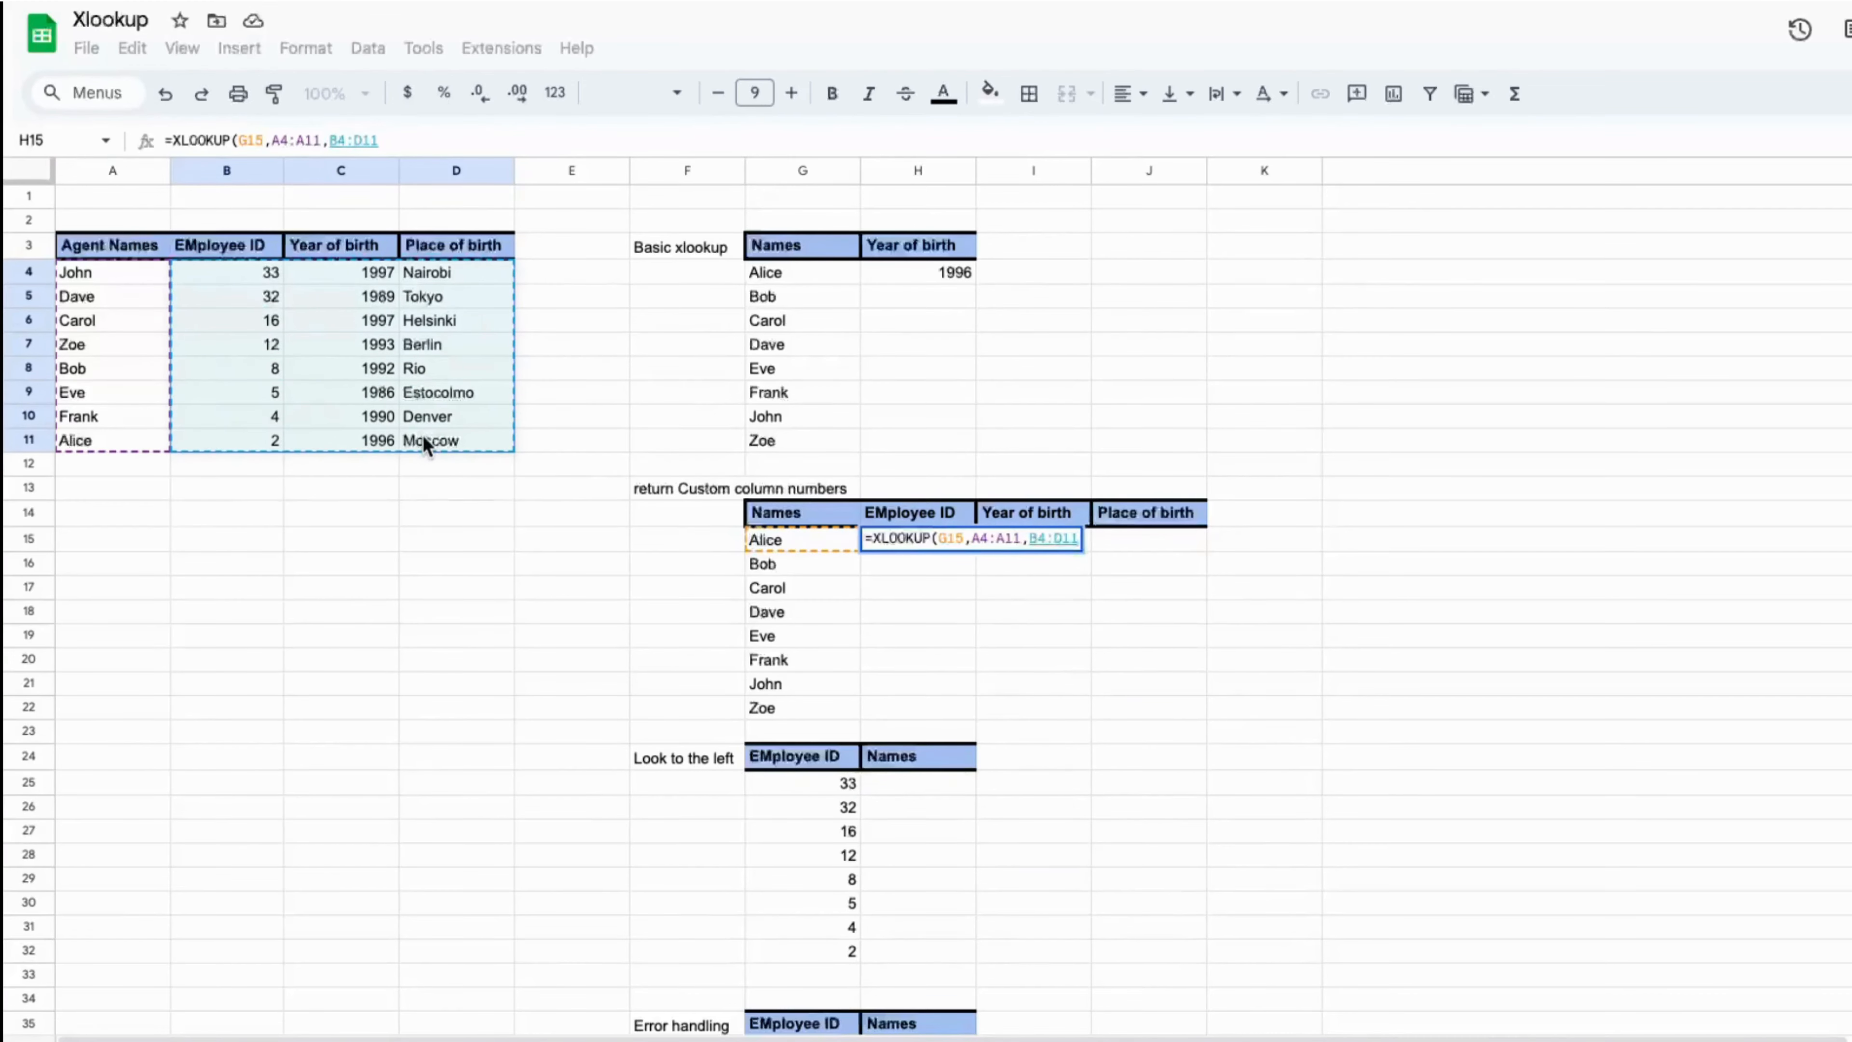
{"action": "key", "text": "Return"}
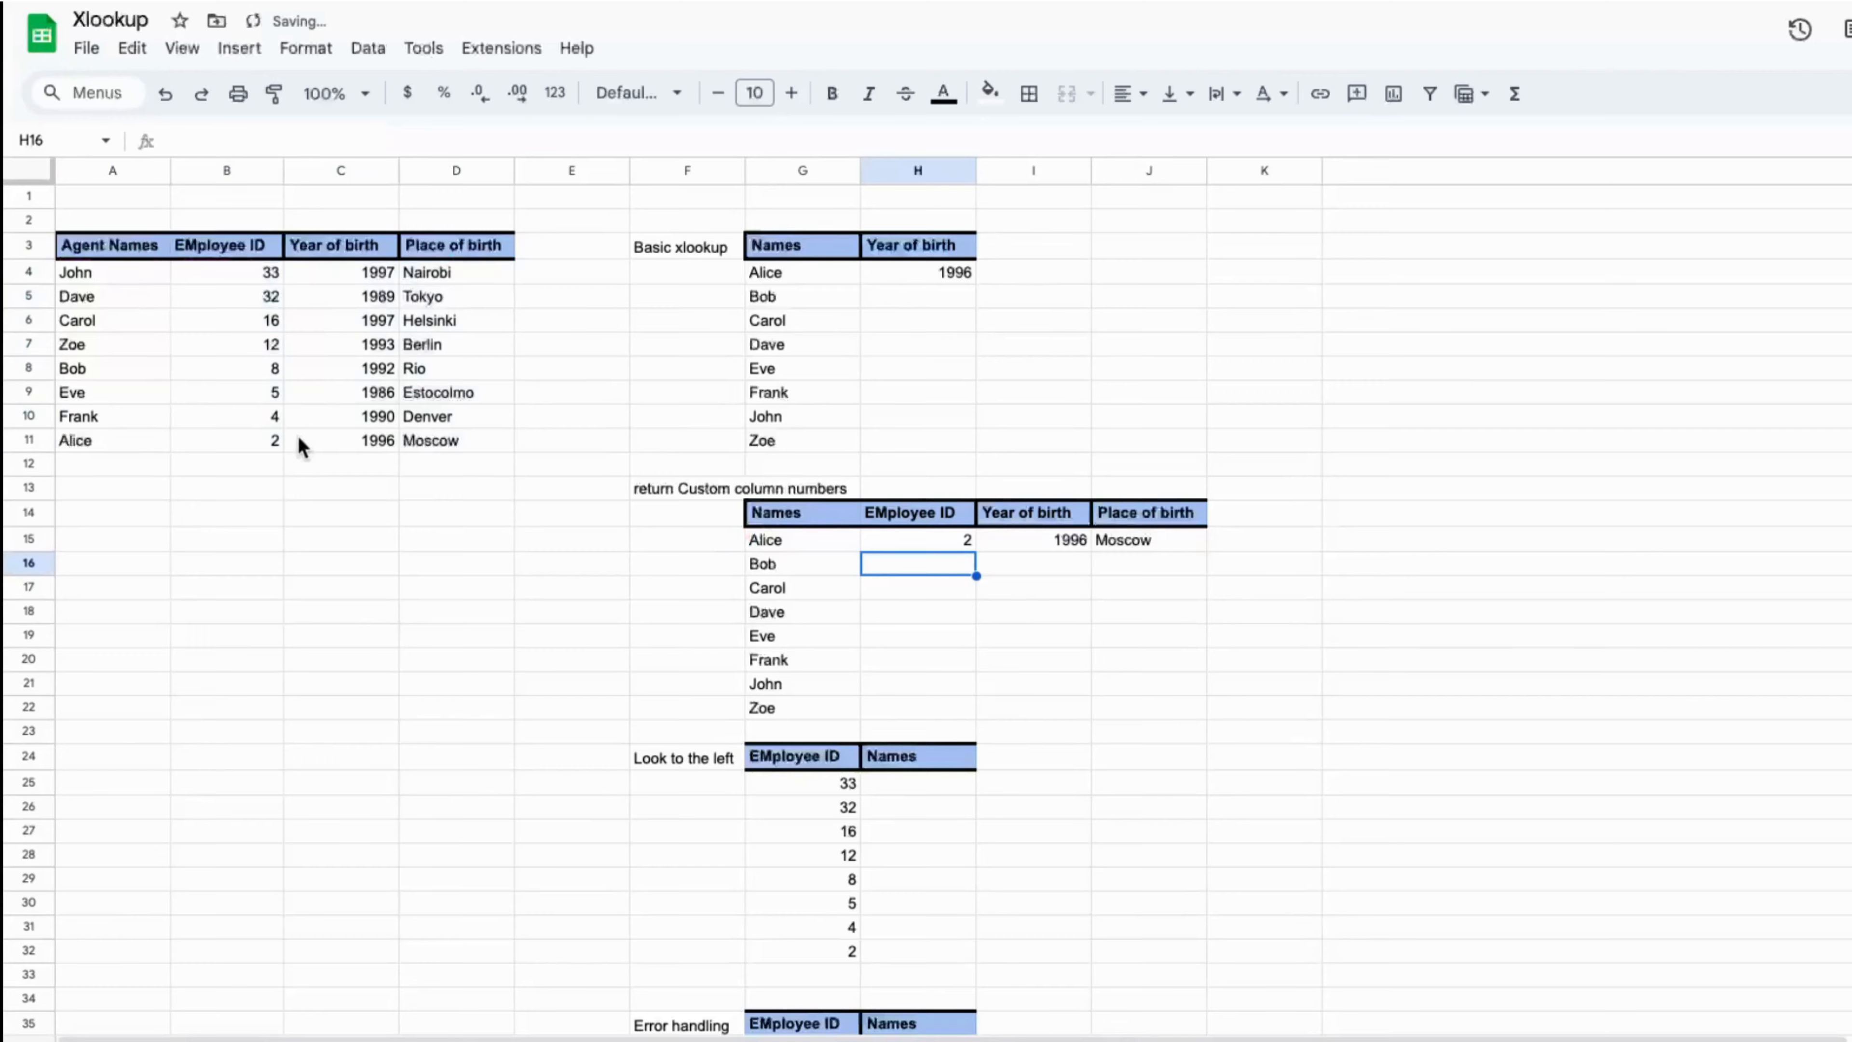
{"action": "left_click", "coordinate": [252, 438]}
{"action": "left_click", "coordinate": [330, 440]}
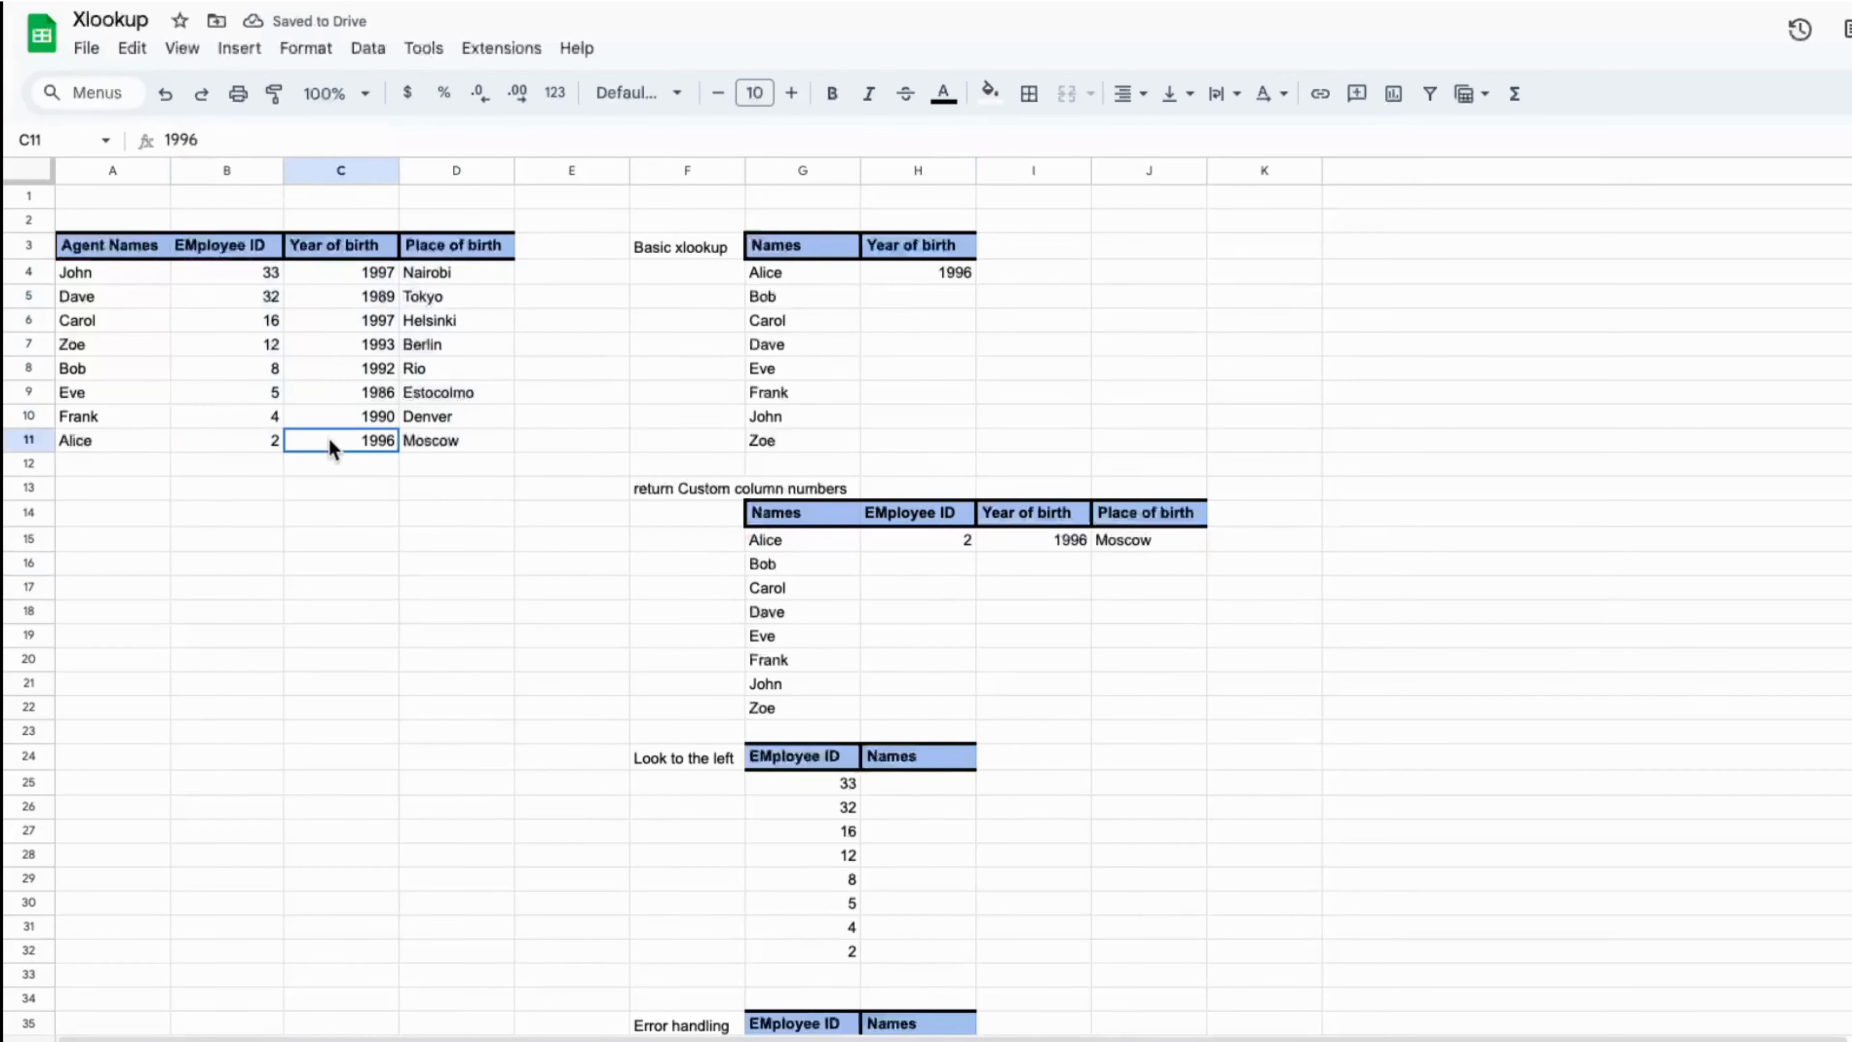
{"action": "key", "text": "Right"}
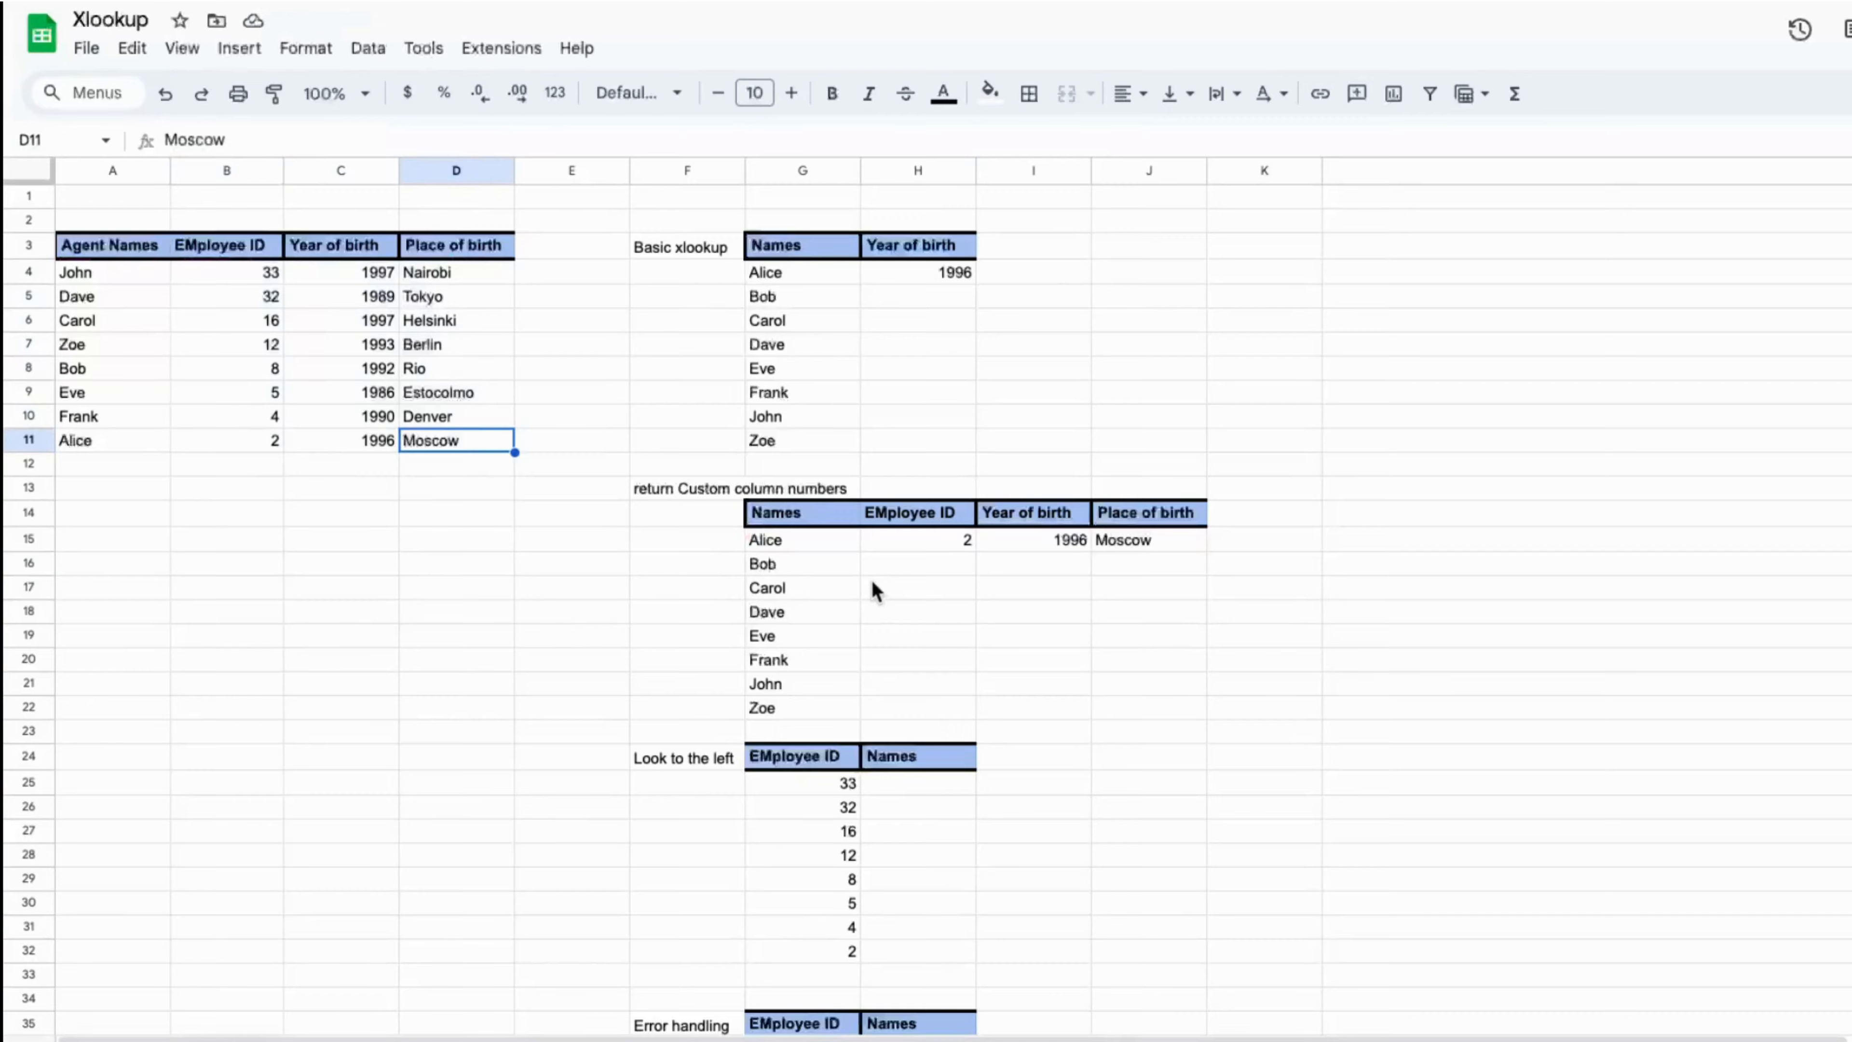
{"action": "left_click", "coordinate": [920, 540]}
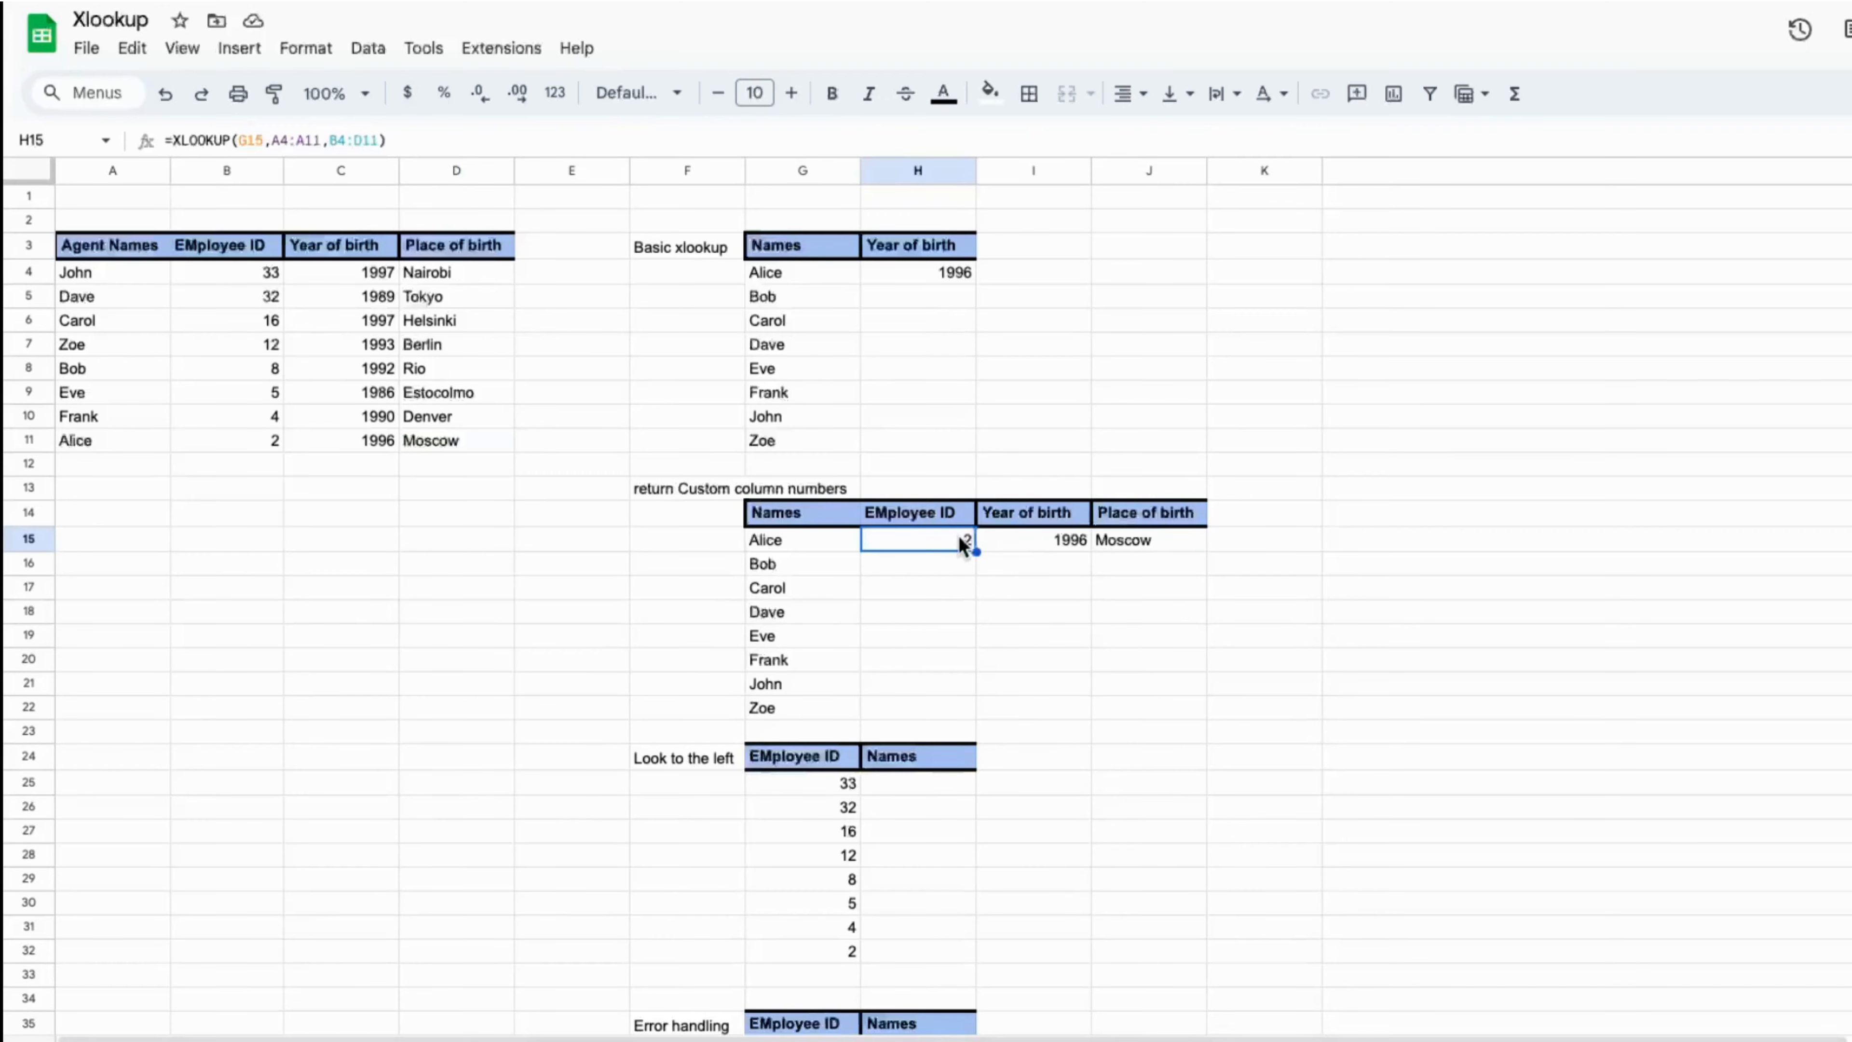
- Make the ranges in the H4 formula absolute so it reads =XLOOKUP(G4,$A$4:$A$11,$C$4:$C$11)
{"action": "left_click", "coordinate": [908, 275]}
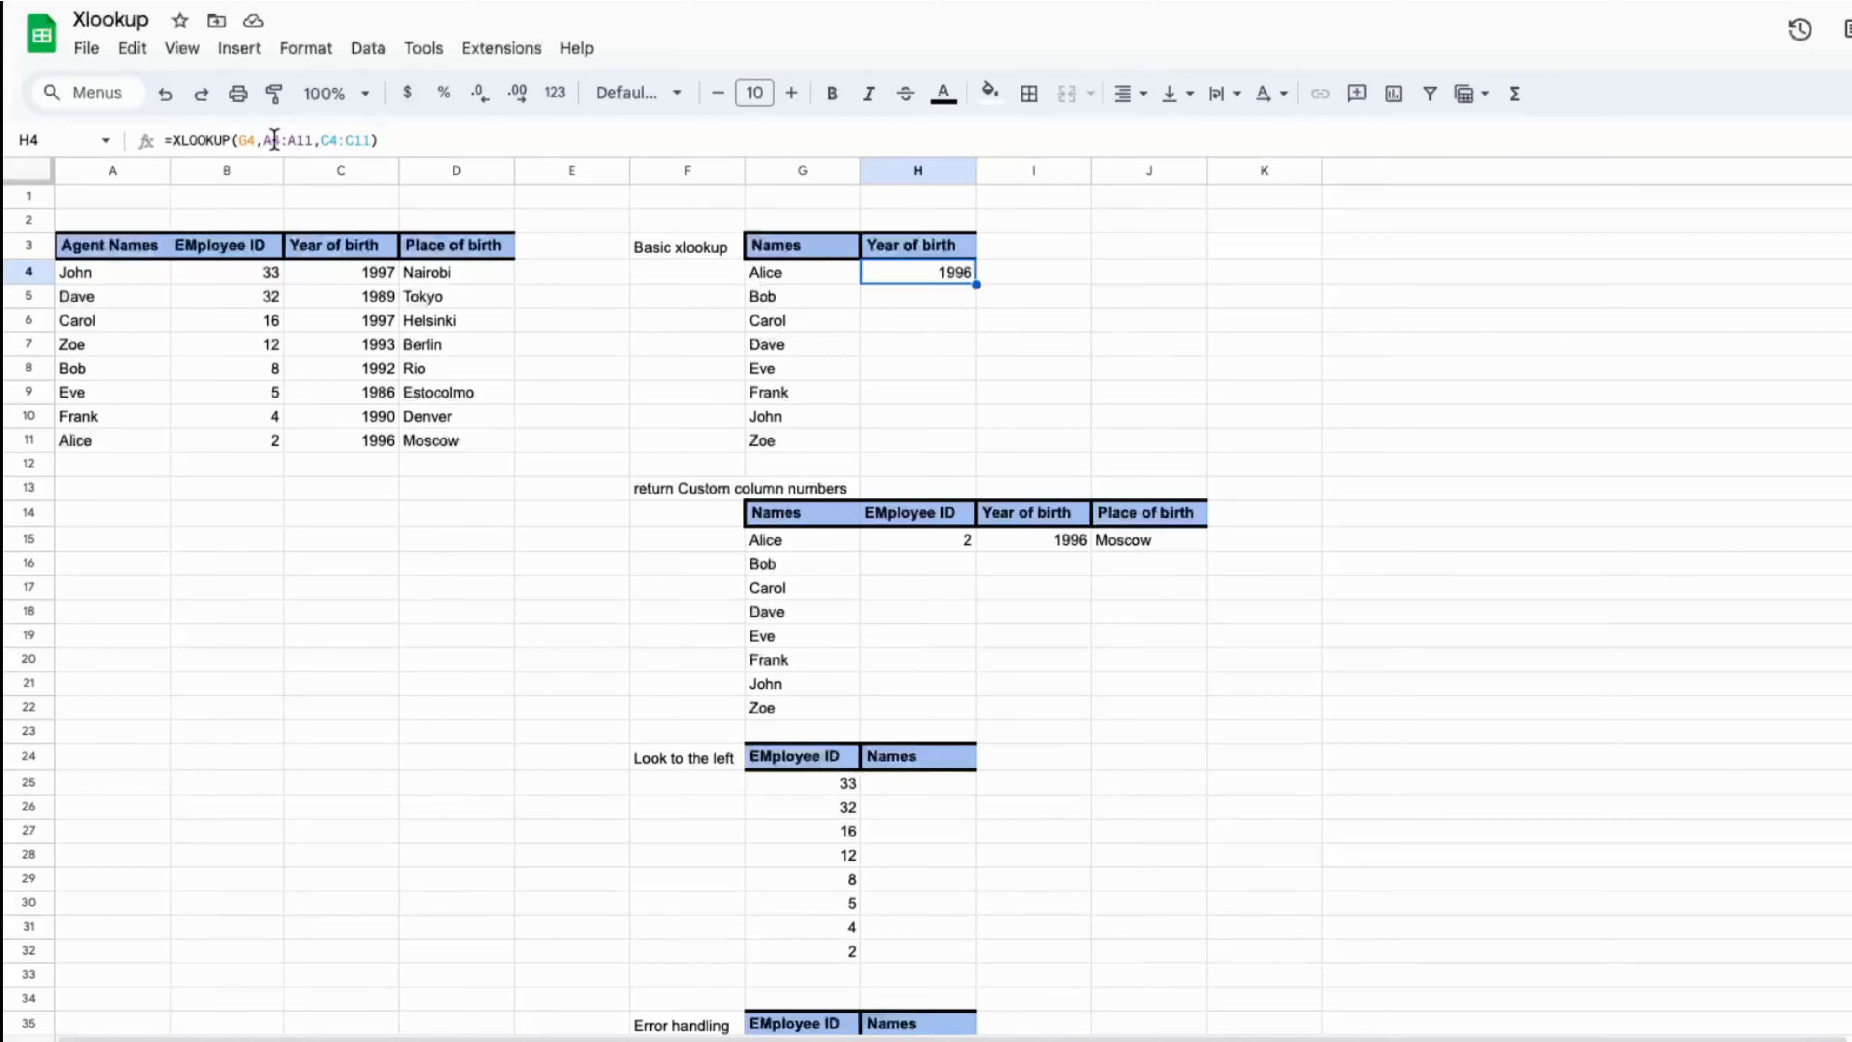
{"action": "left_click_drag", "start_coordinate": [263, 140], "coordinate": [371, 140]}
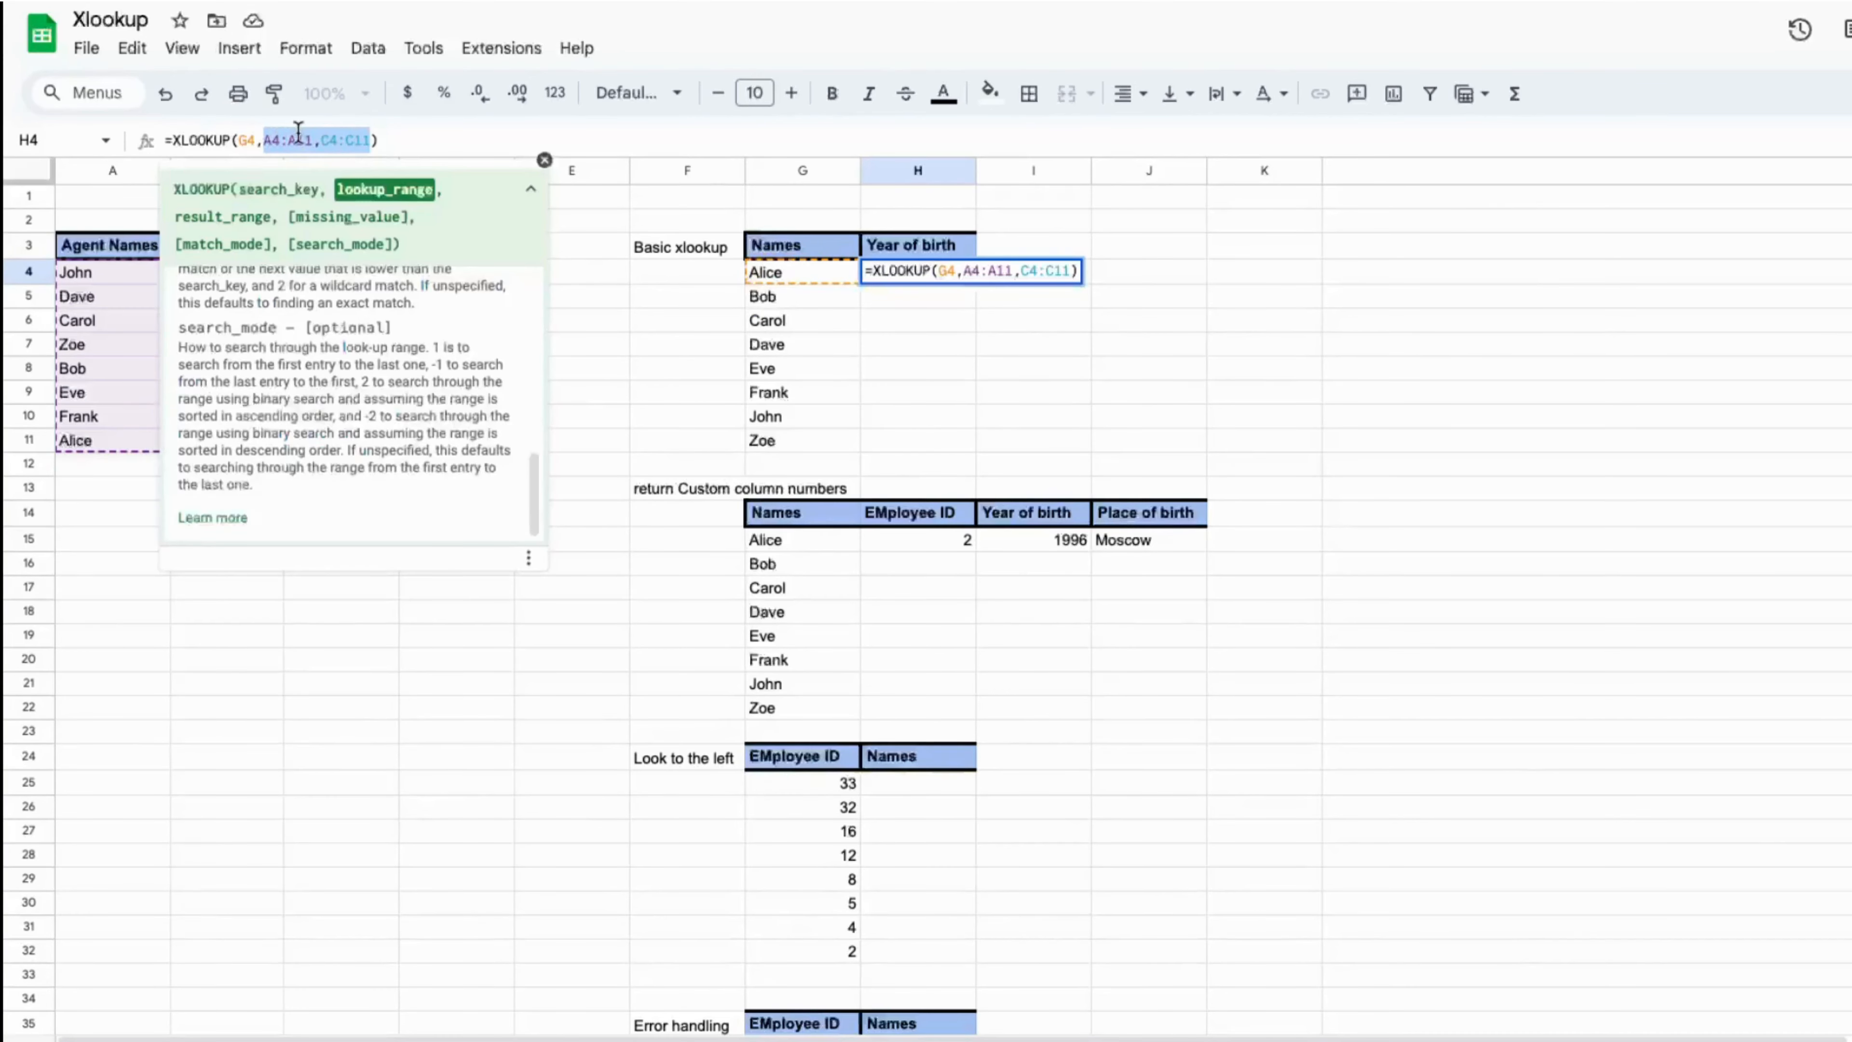
{"action": "left_click", "coordinate": [268, 140]}
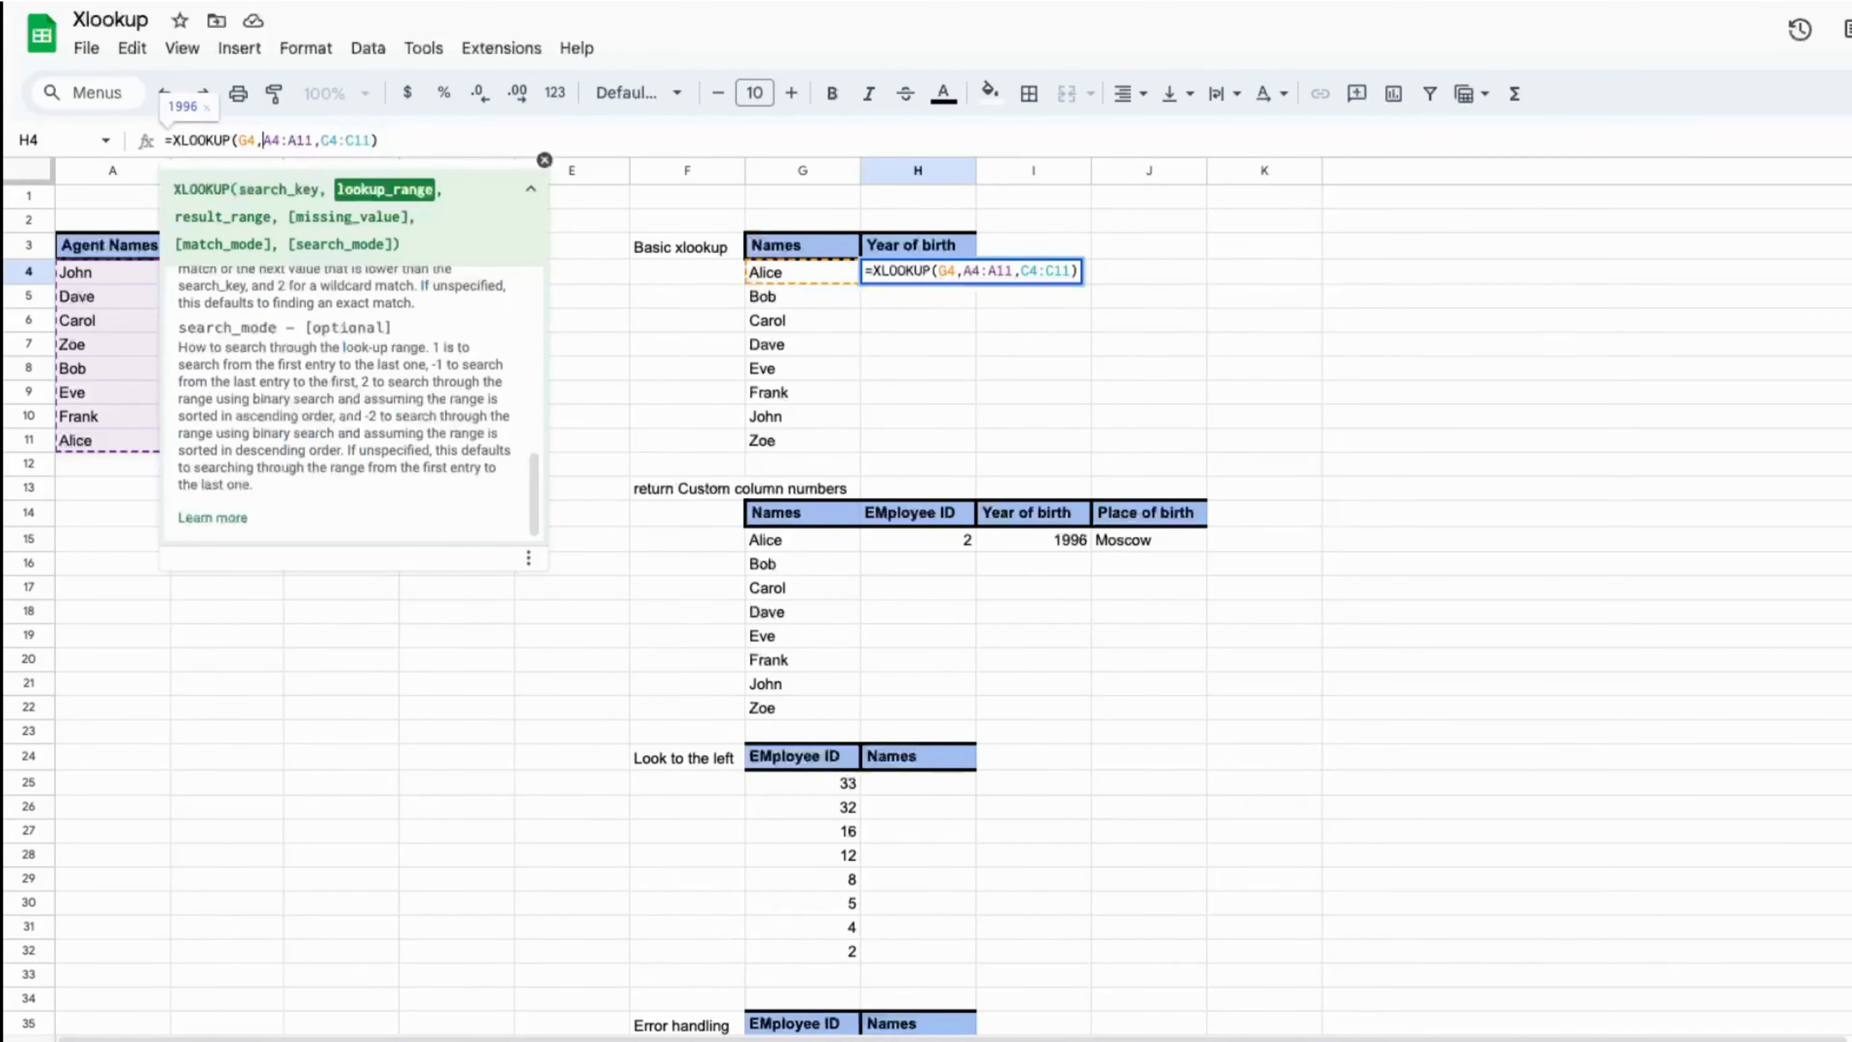
{"action": "type", "text": "$"}
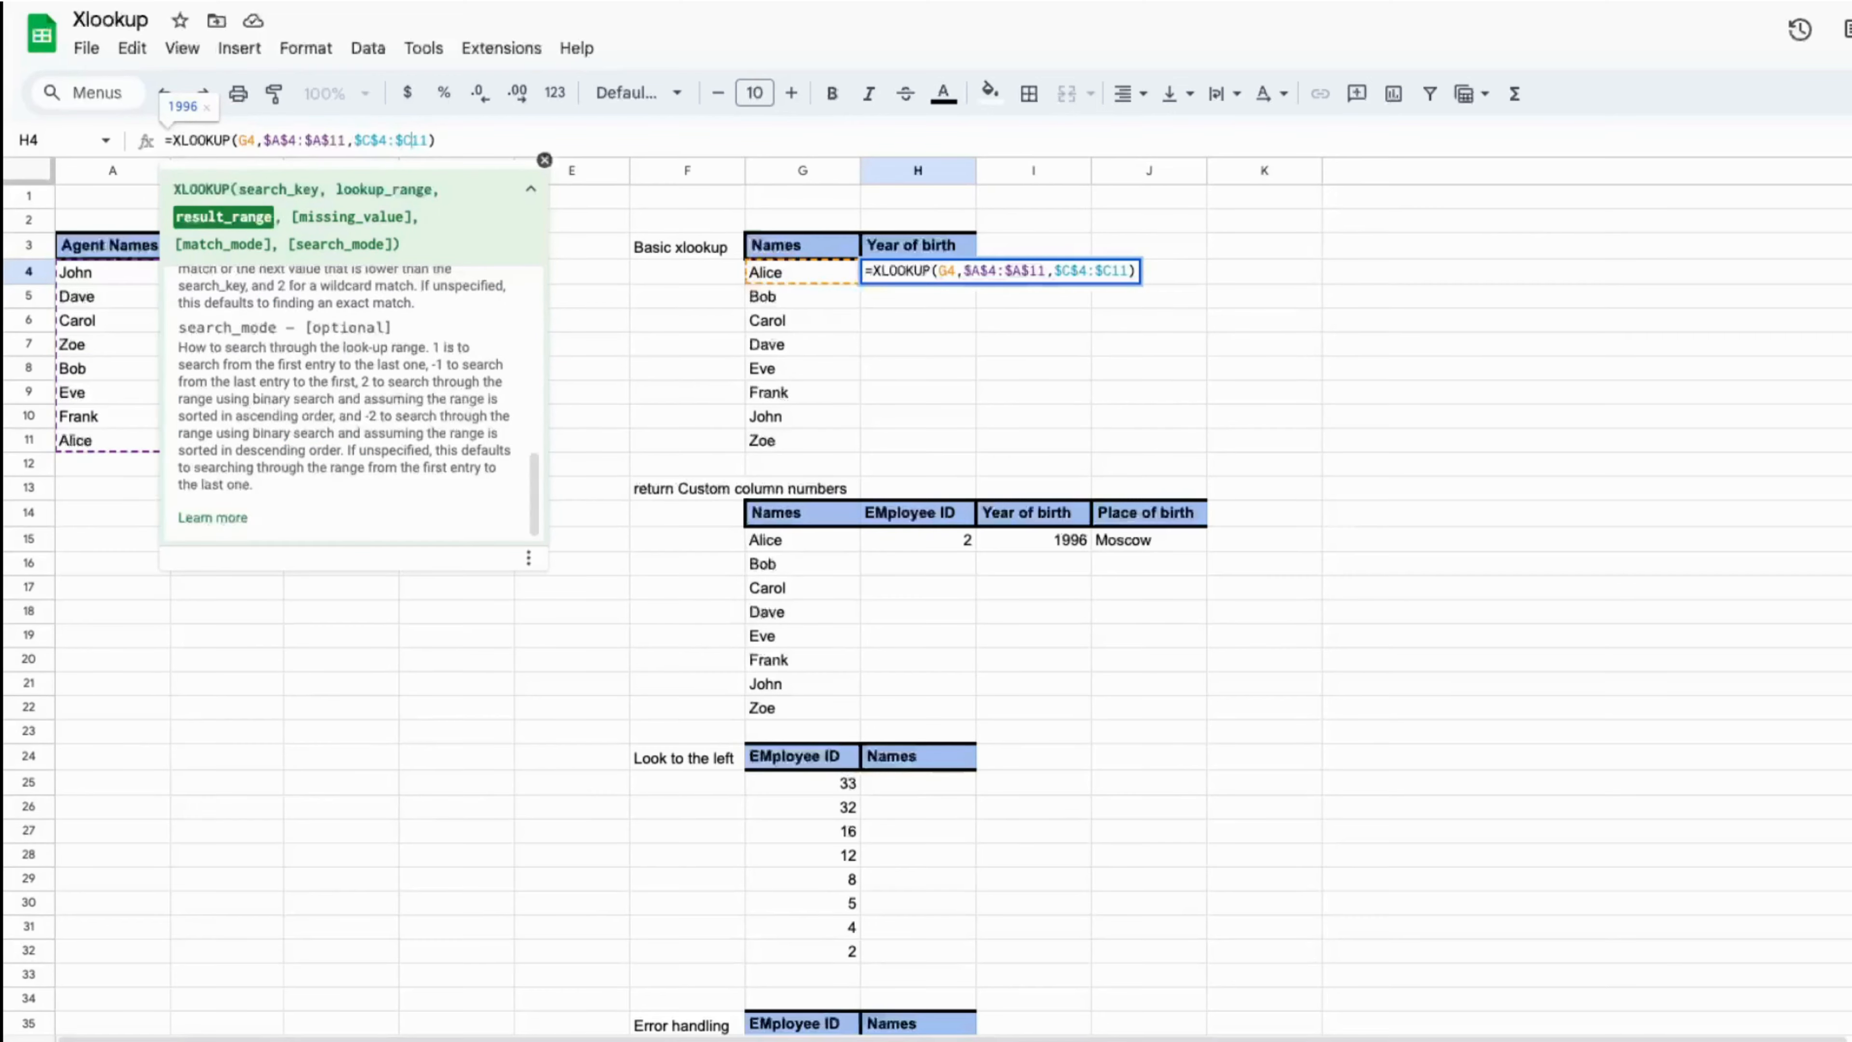
{"action": "type", "text": "$"}
{"action": "key", "text": "Return"}
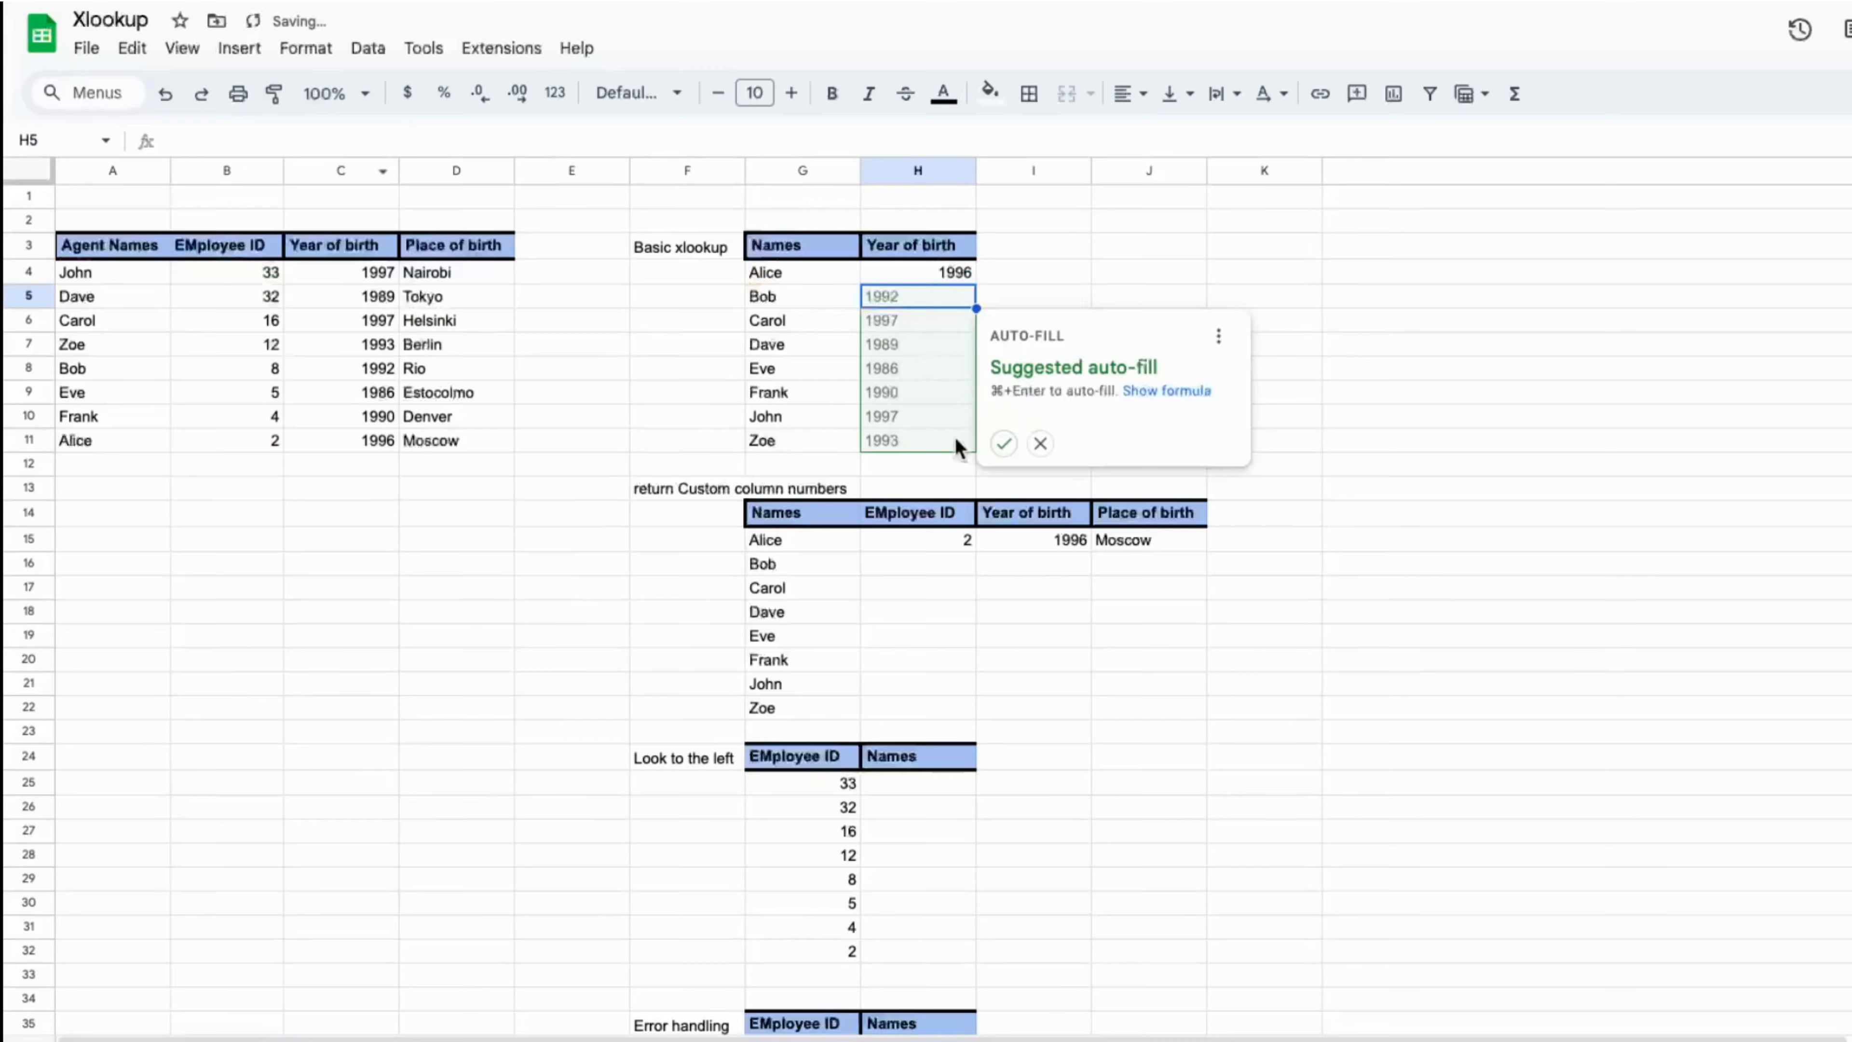
- Accept the suggested auto-fill for the years of birth in H5:H11 and check the first and last rows
{"action": "left_click", "coordinate": [1005, 443]}
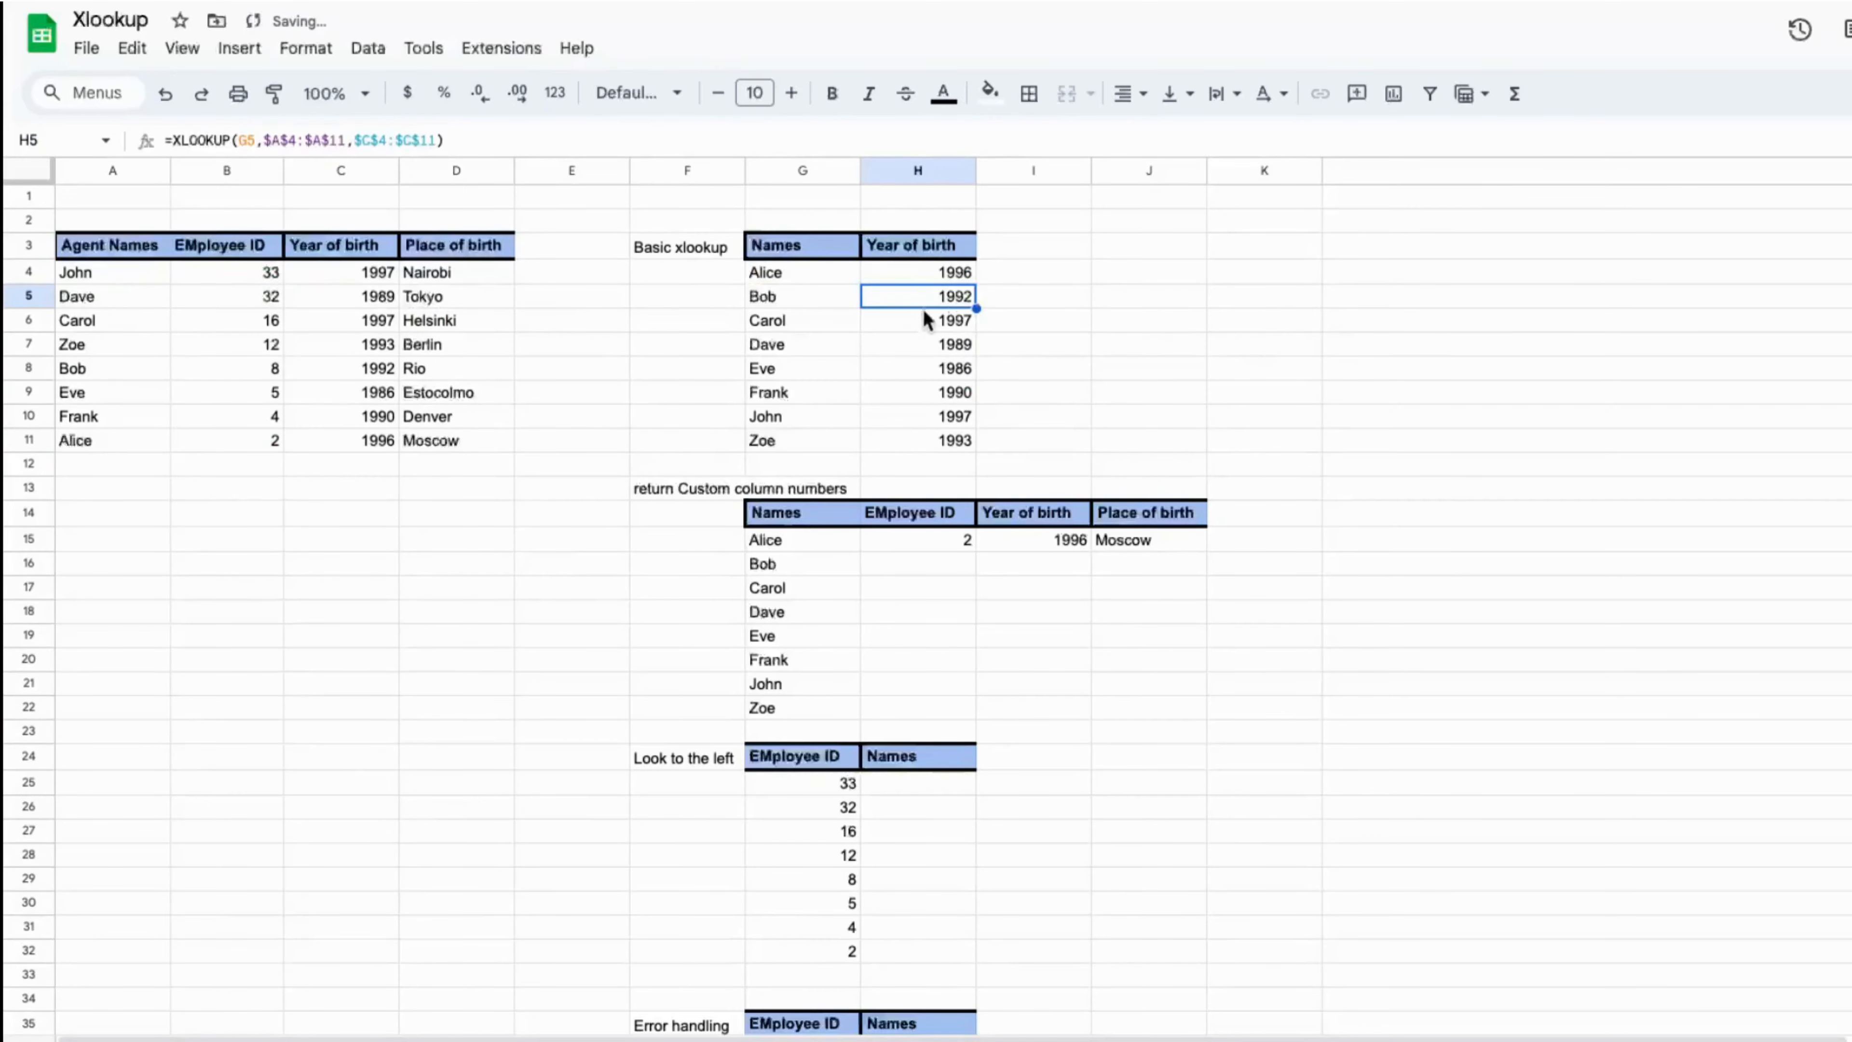
{"action": "left_click", "coordinate": [928, 276]}
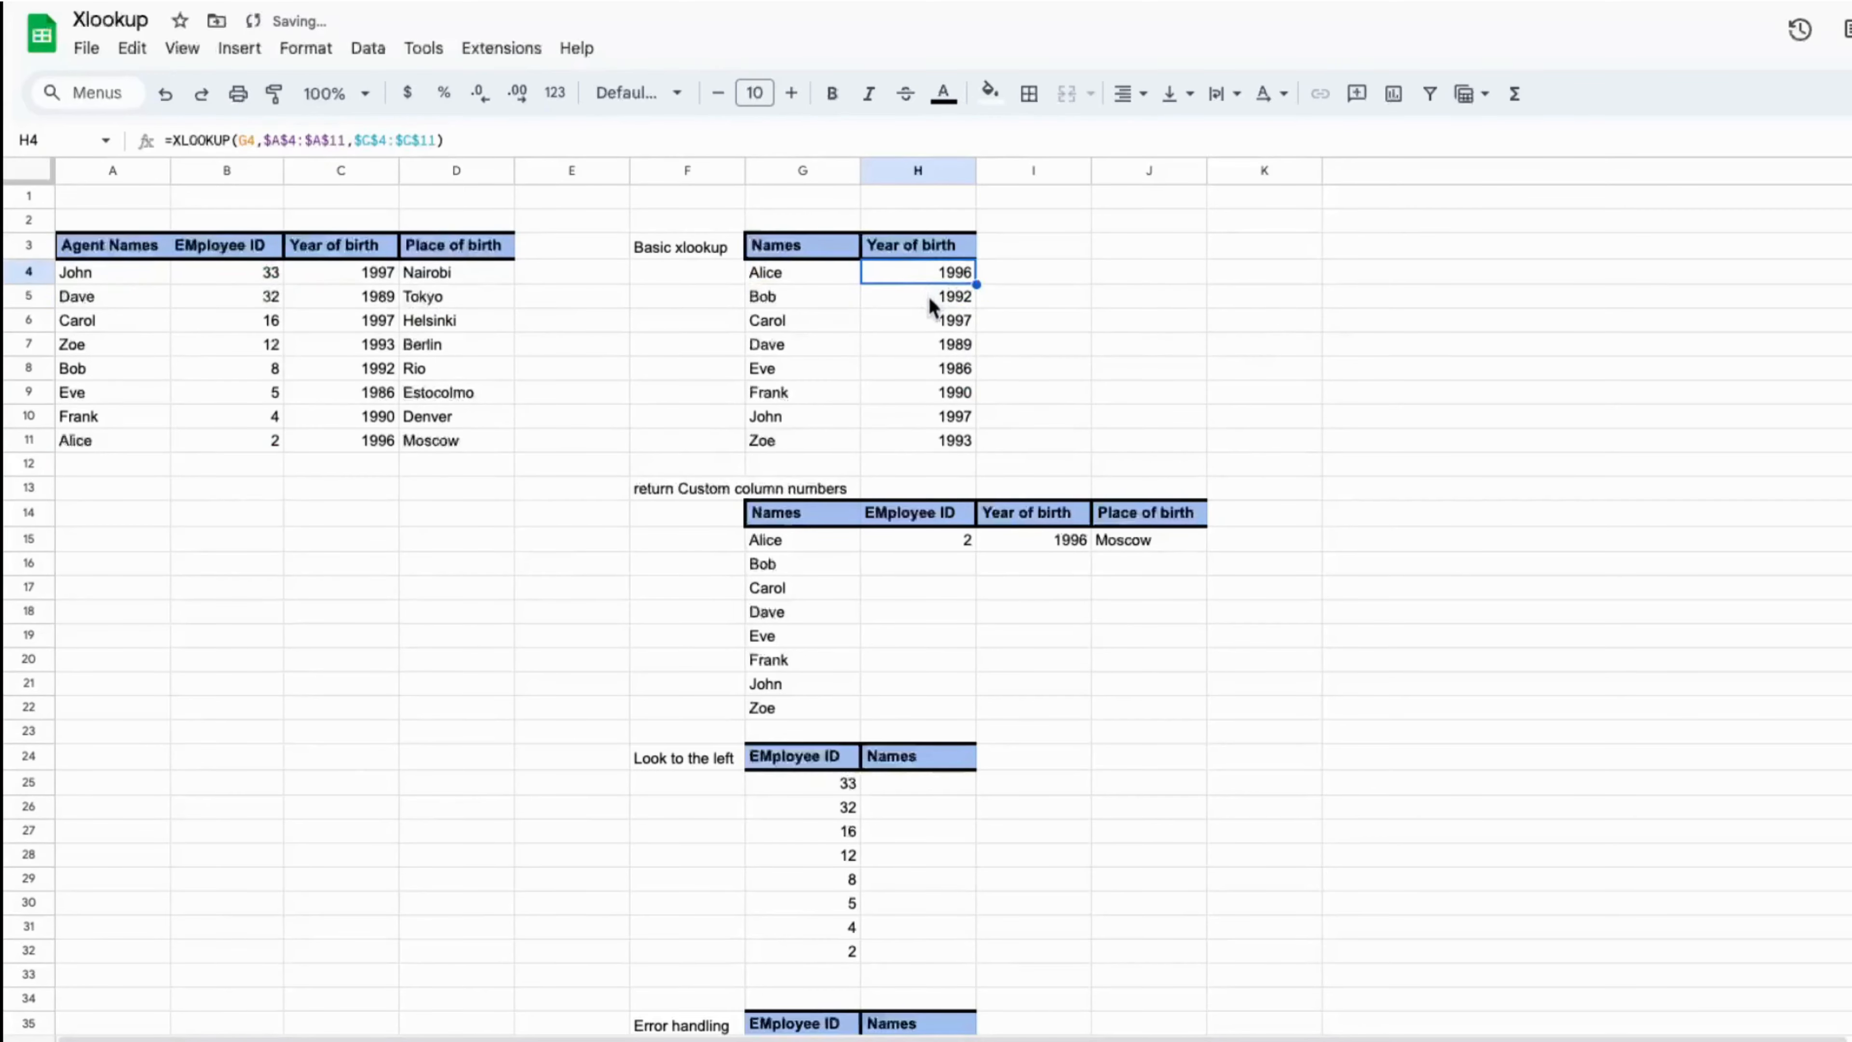
{"action": "left_click", "coordinate": [787, 444]}
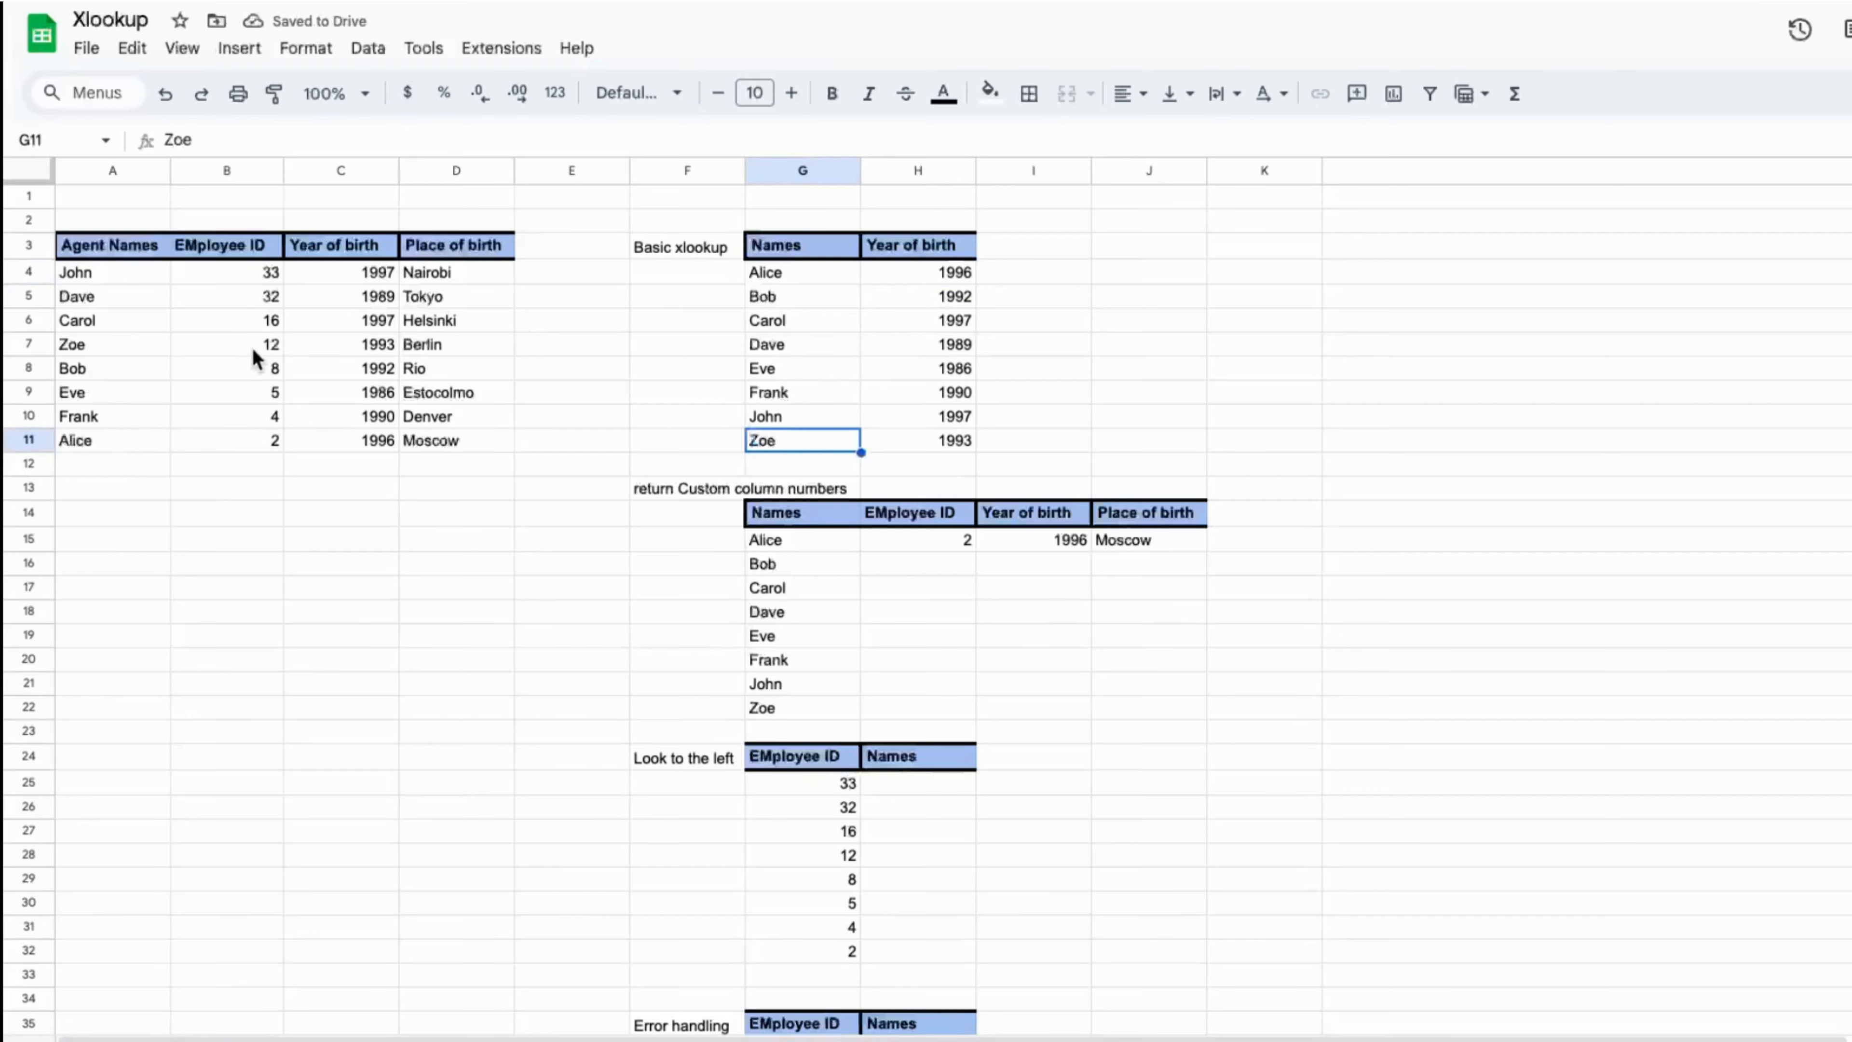
{"action": "left_click", "coordinate": [927, 441]}
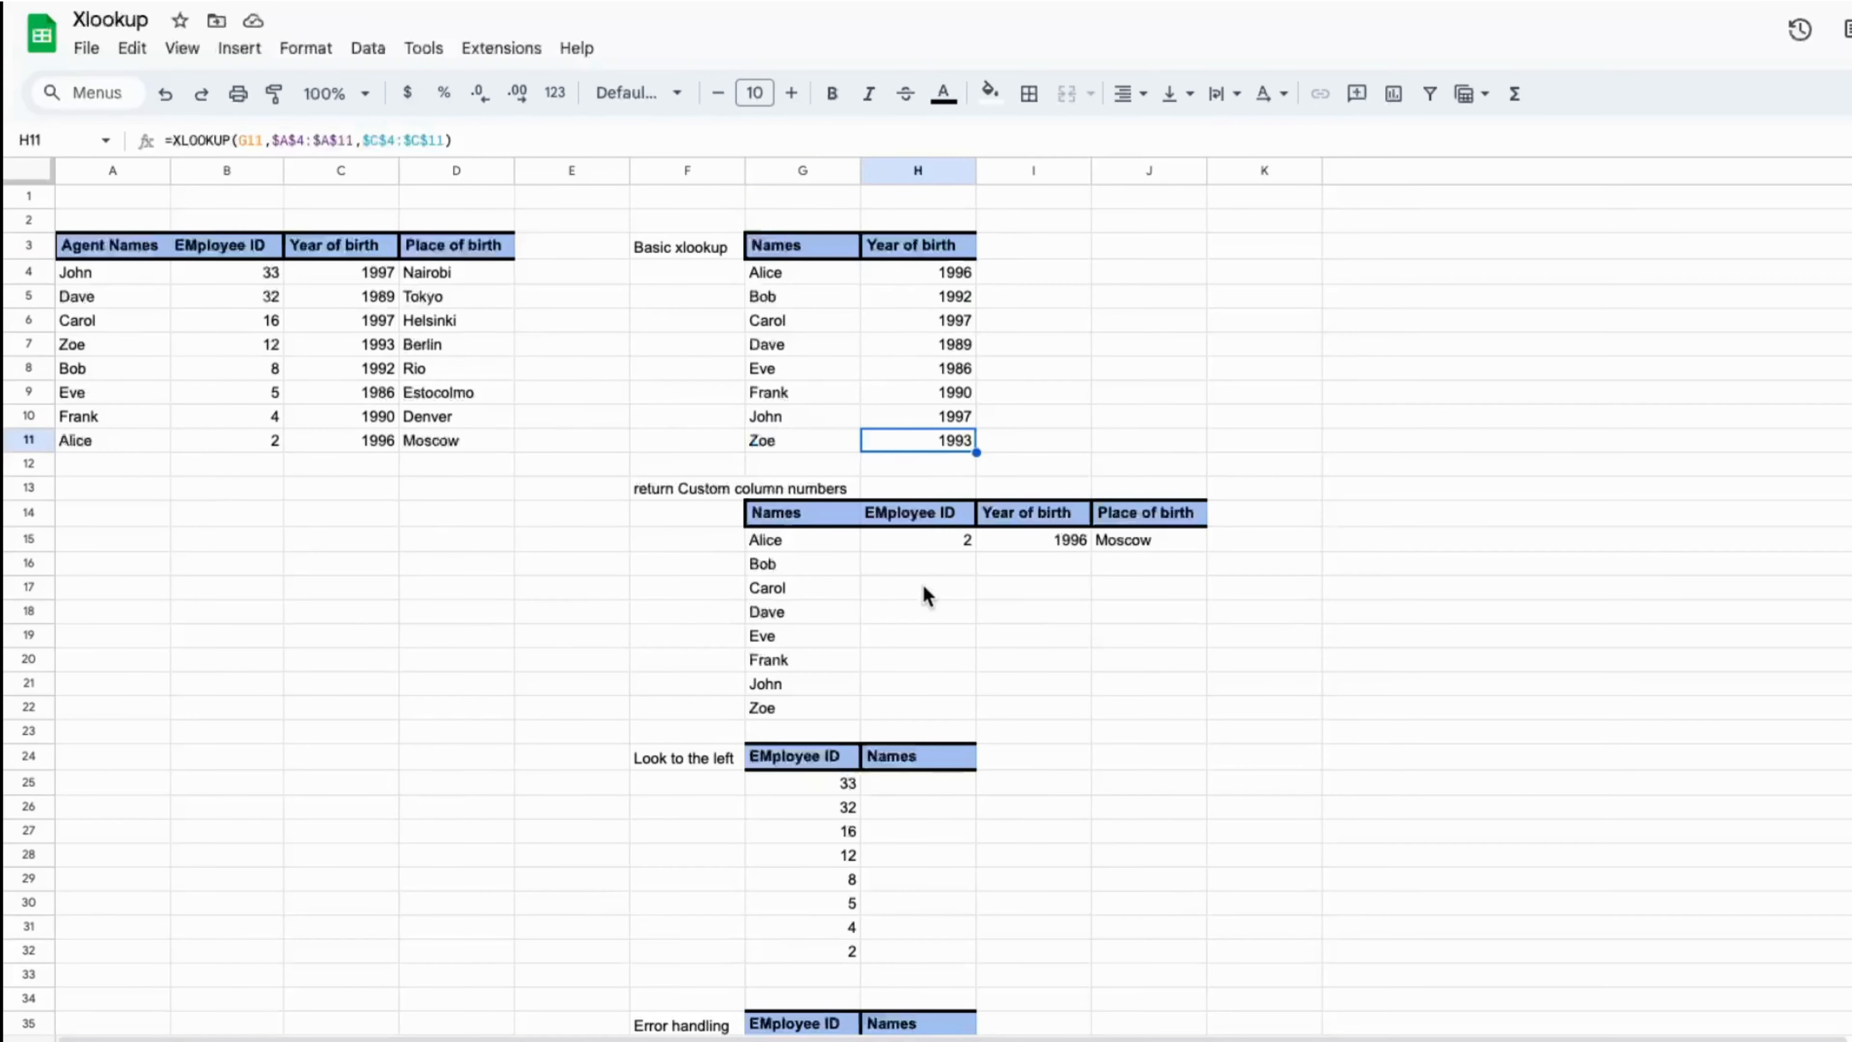
- Make the ranges in the H15 formula absolute so it reads =XLOOKUP(G15,$A$4:$A$11,$B$4:$D$11)
{"action": "left_click", "coordinate": [922, 544]}
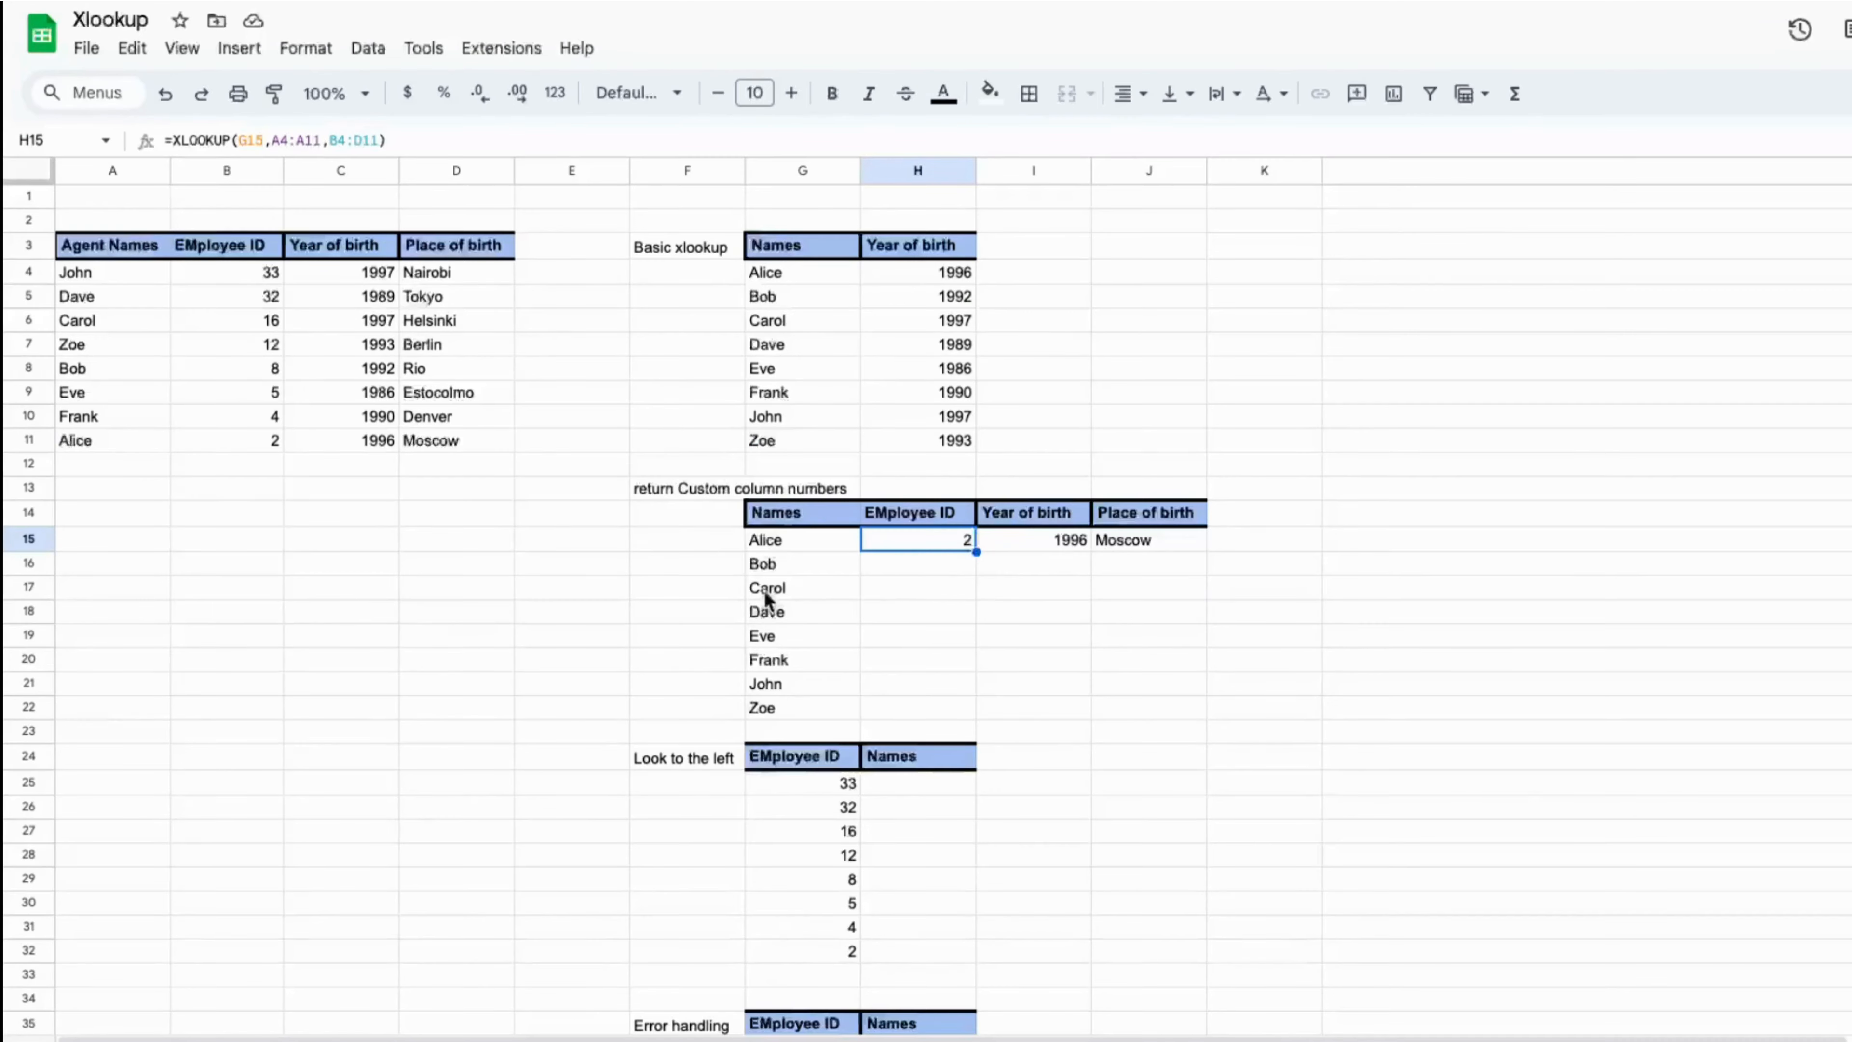
{"action": "left_click", "coordinate": [279, 141]}
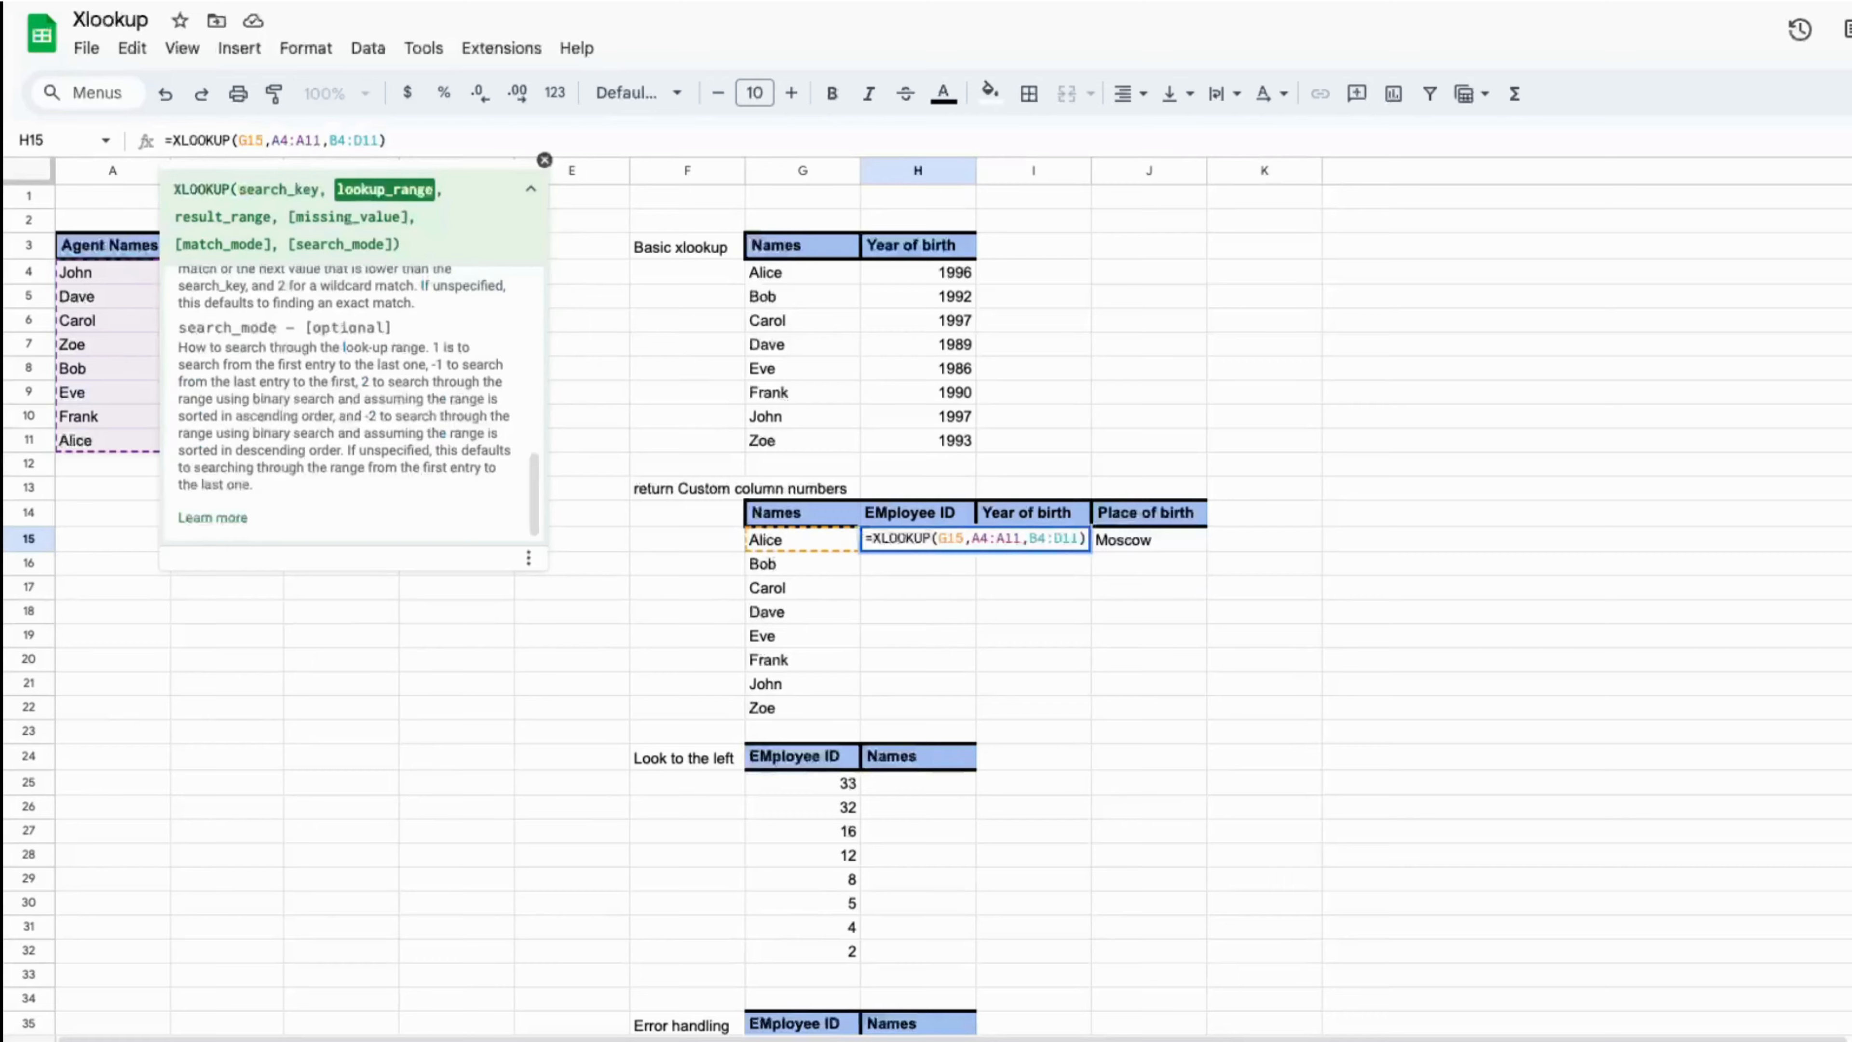
{"action": "type", "text": "$A$"}
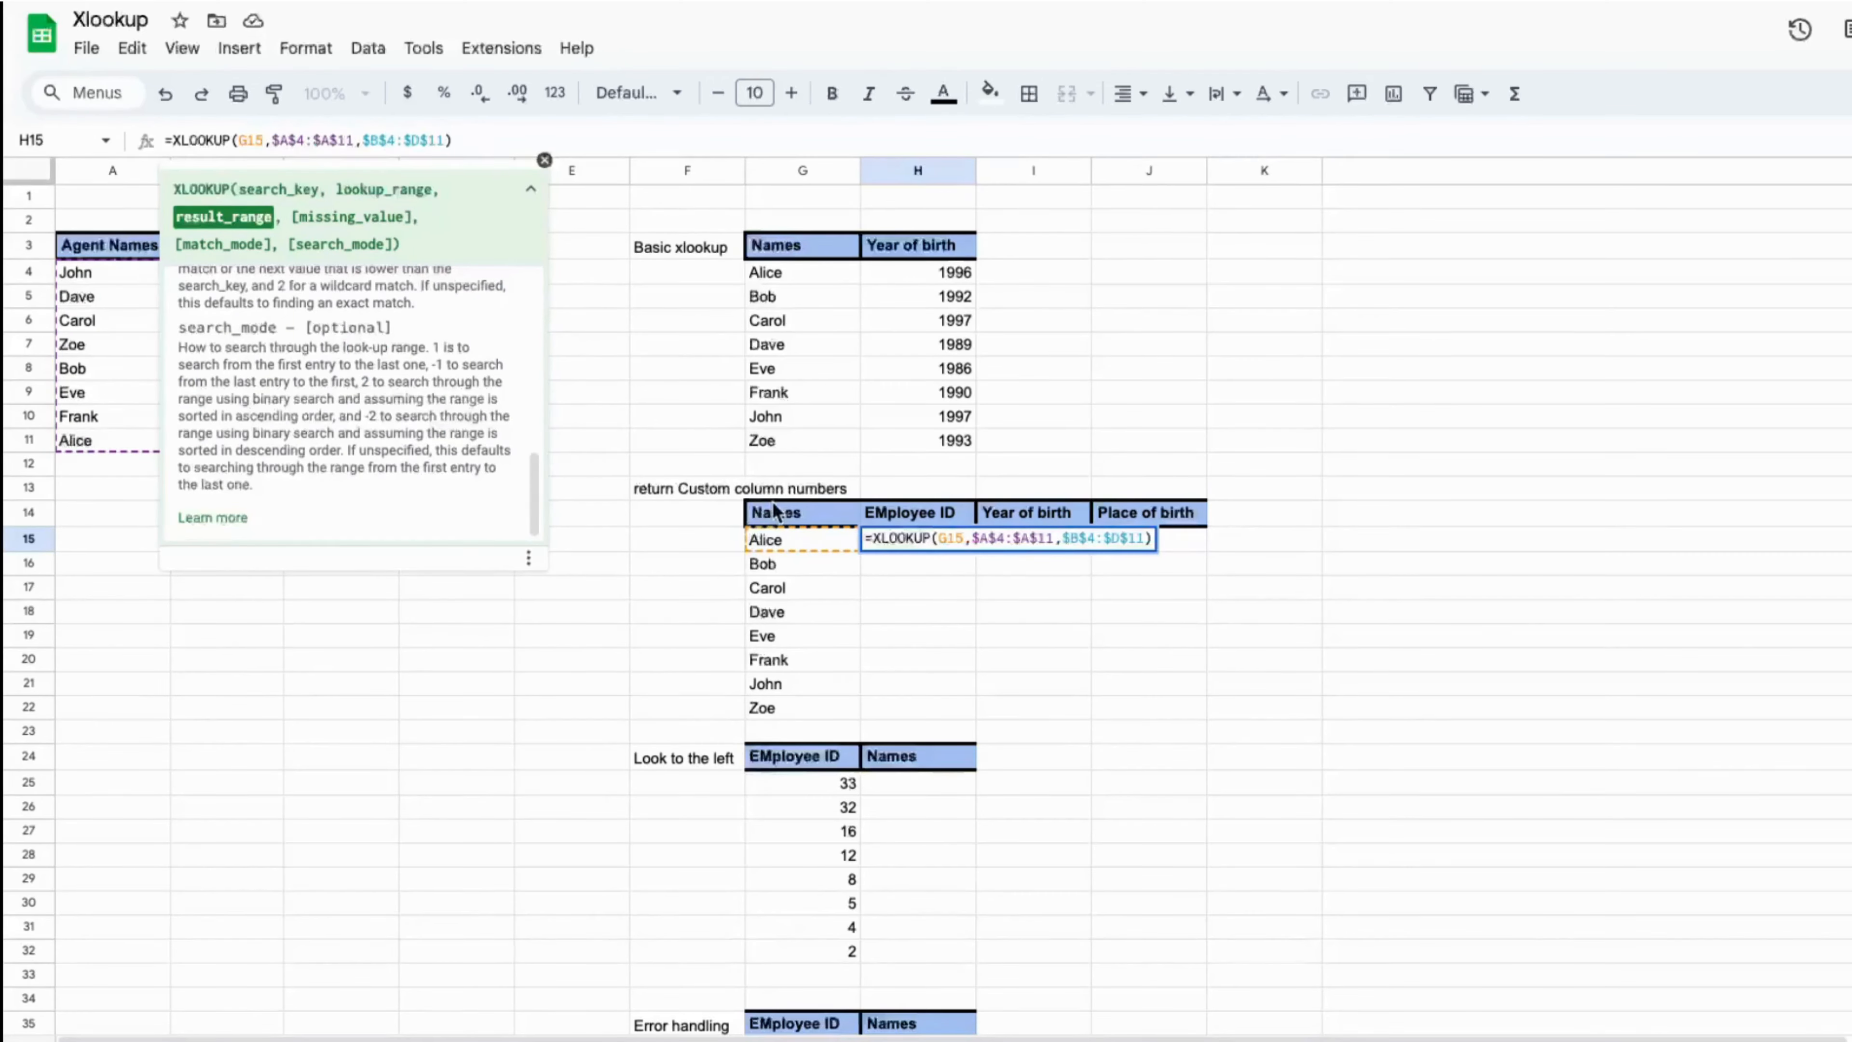
{"action": "key", "text": "Return"}
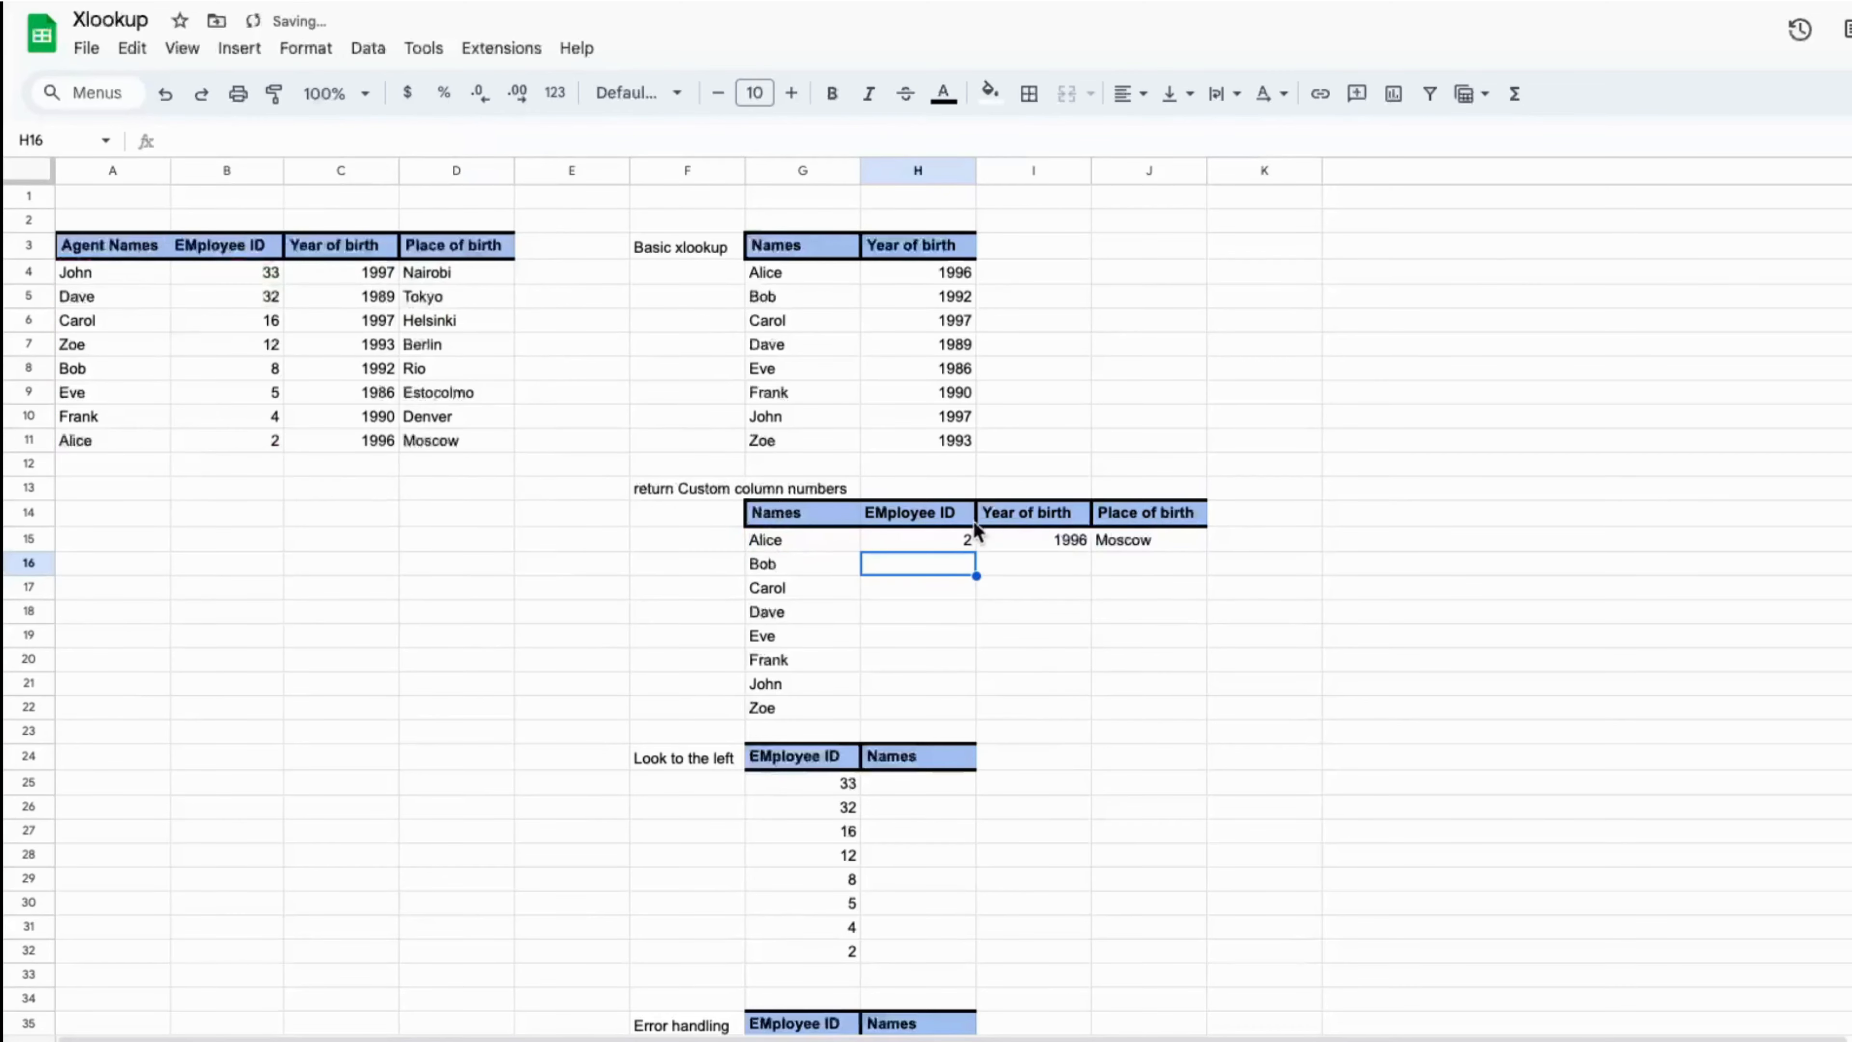
- Fill the H15 formula down through H23 and clear the surplus formula from H23
{"action": "left_click", "coordinate": [937, 545]}
{"action": "left_click_drag", "start_coordinate": [976, 552], "coordinate": [968, 728]}
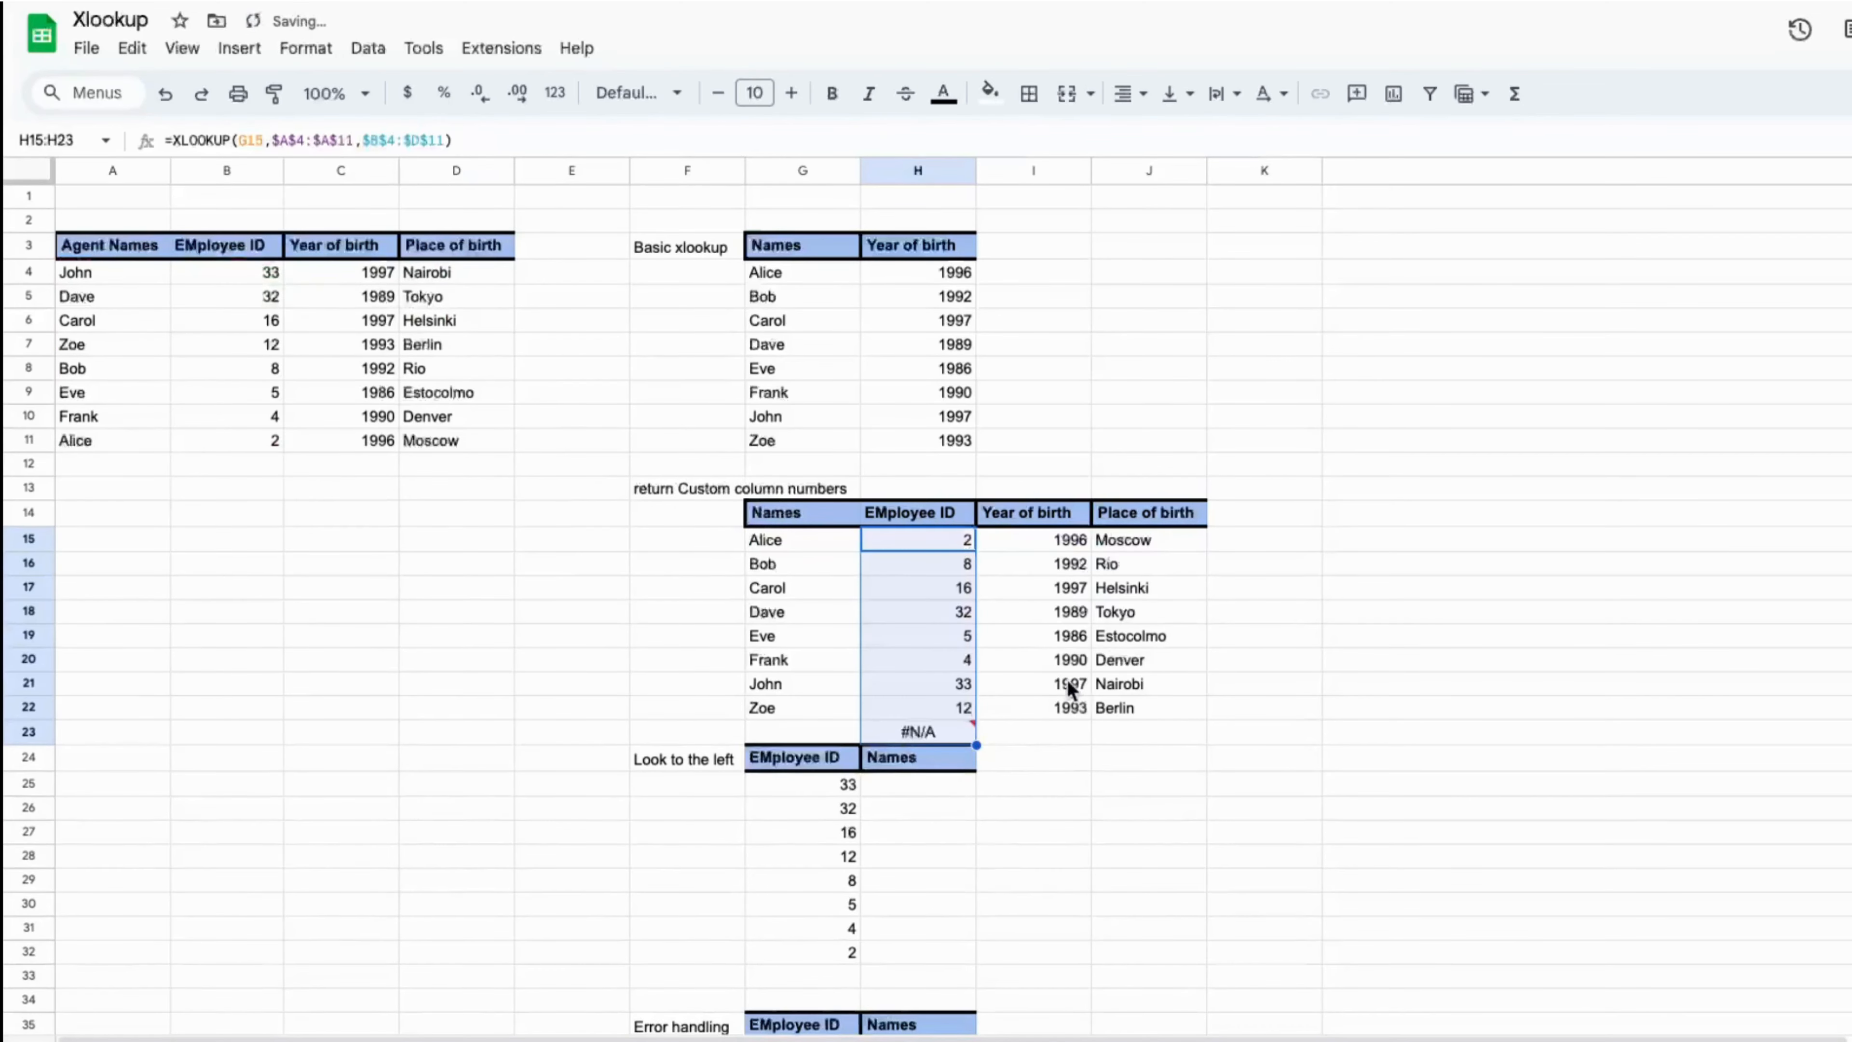
{"action": "left_click", "coordinate": [952, 731]}
{"action": "key", "text": "Delete"}
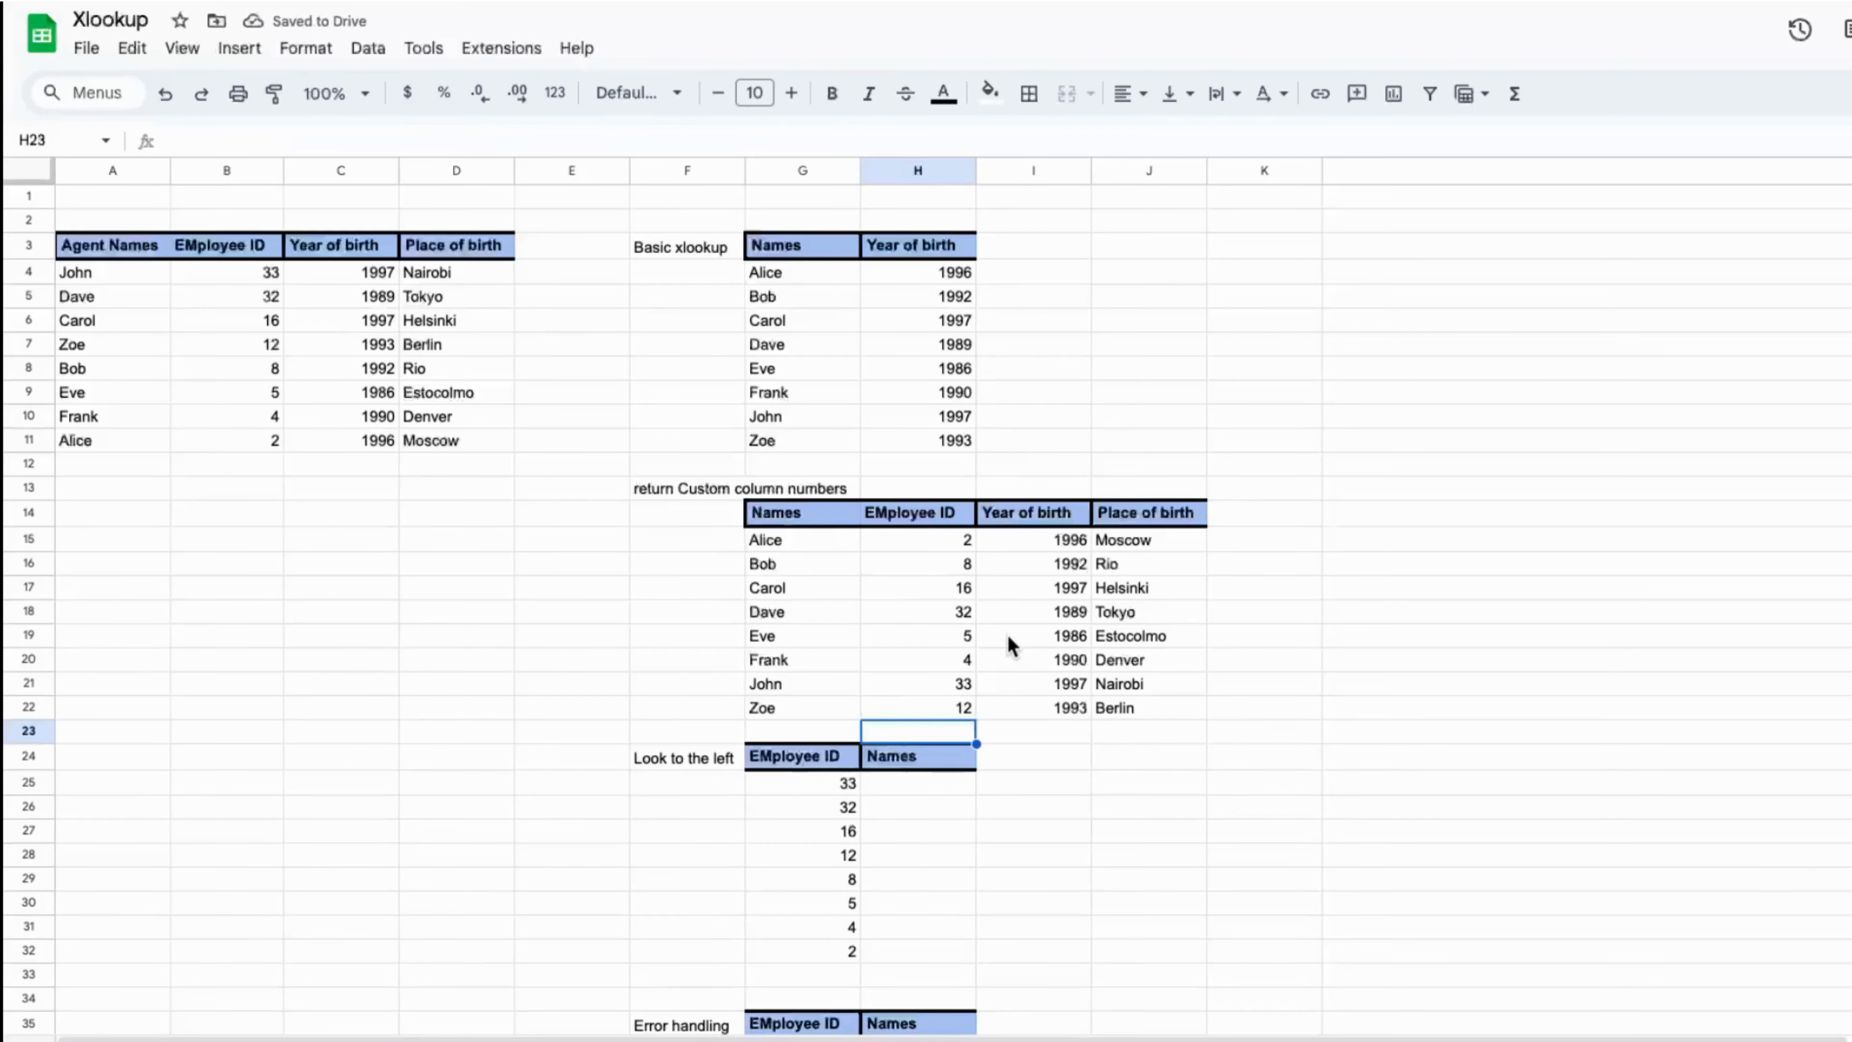
- Compare the Agent Names and Employee ID columns of the source table with the empty "Look to the left" table
{"action": "scroll", "coordinate": [852, 787], "scroll_direction": "down", "scroll_amount": 1}
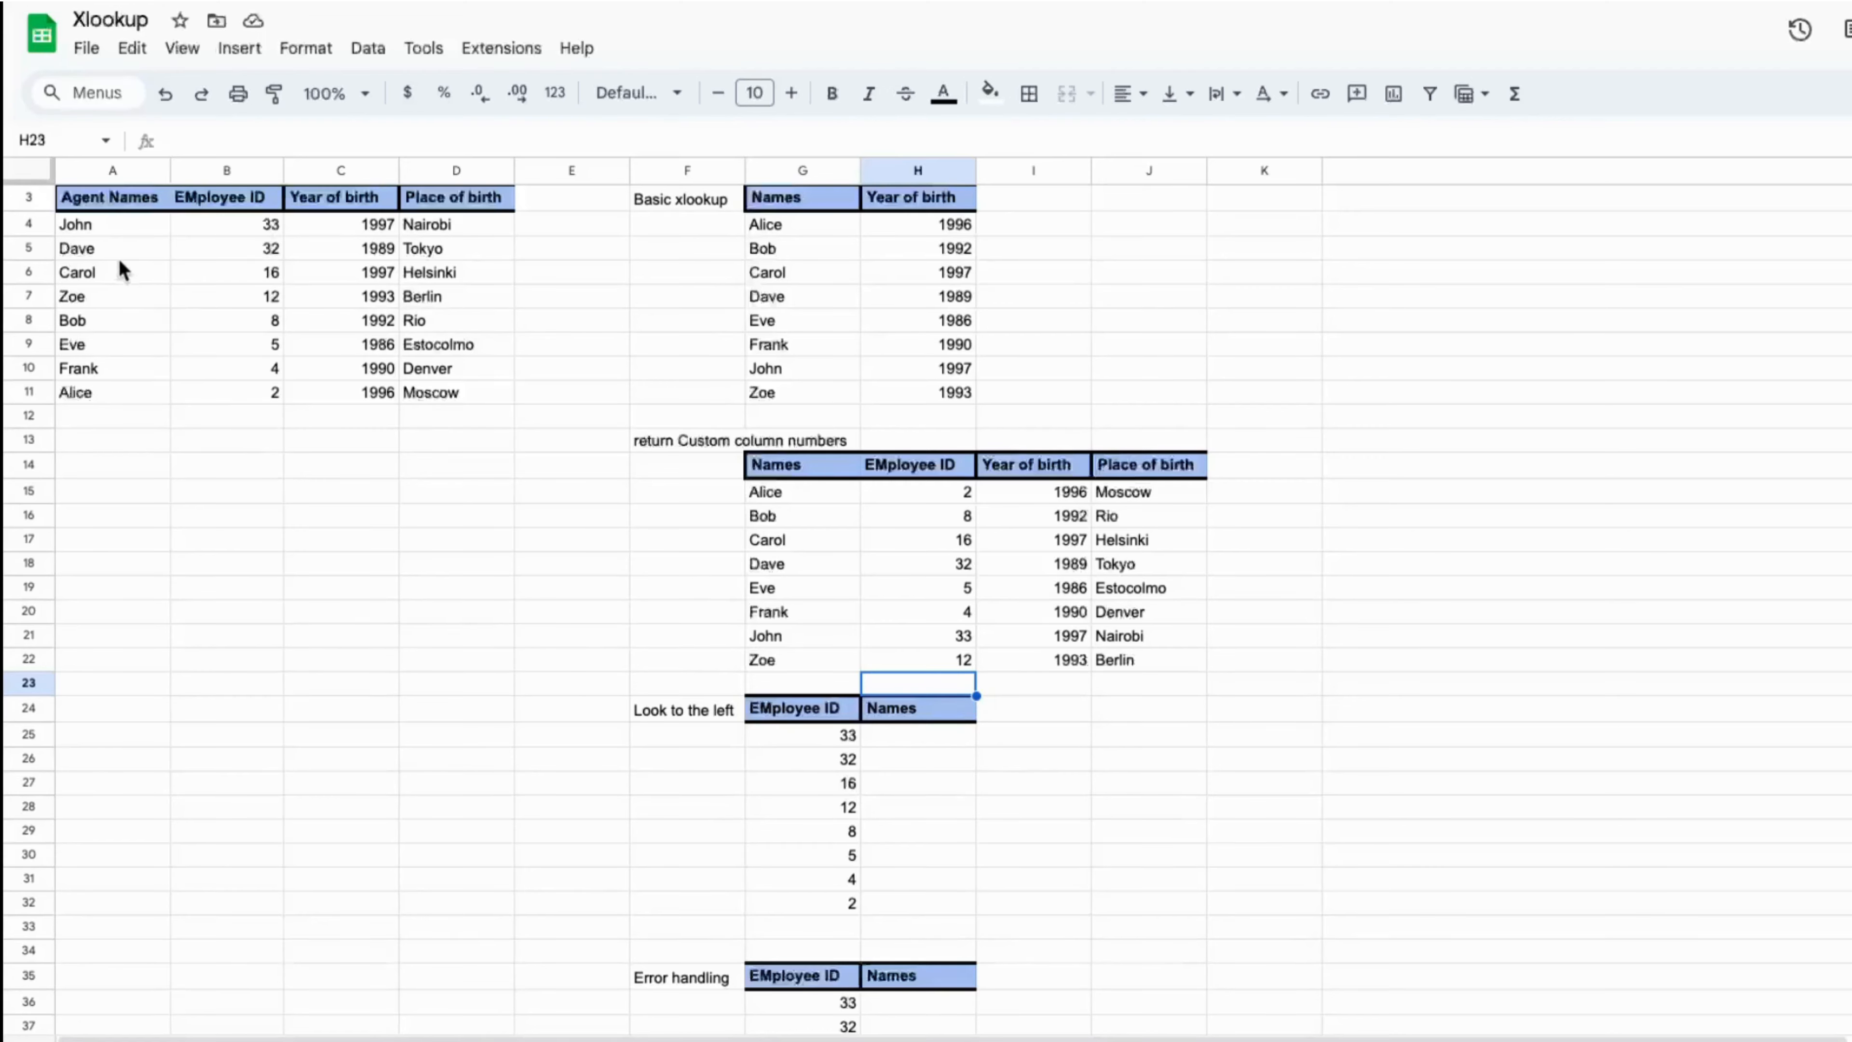
{"action": "left_click_drag", "start_coordinate": [70, 234], "coordinate": [80, 393]}
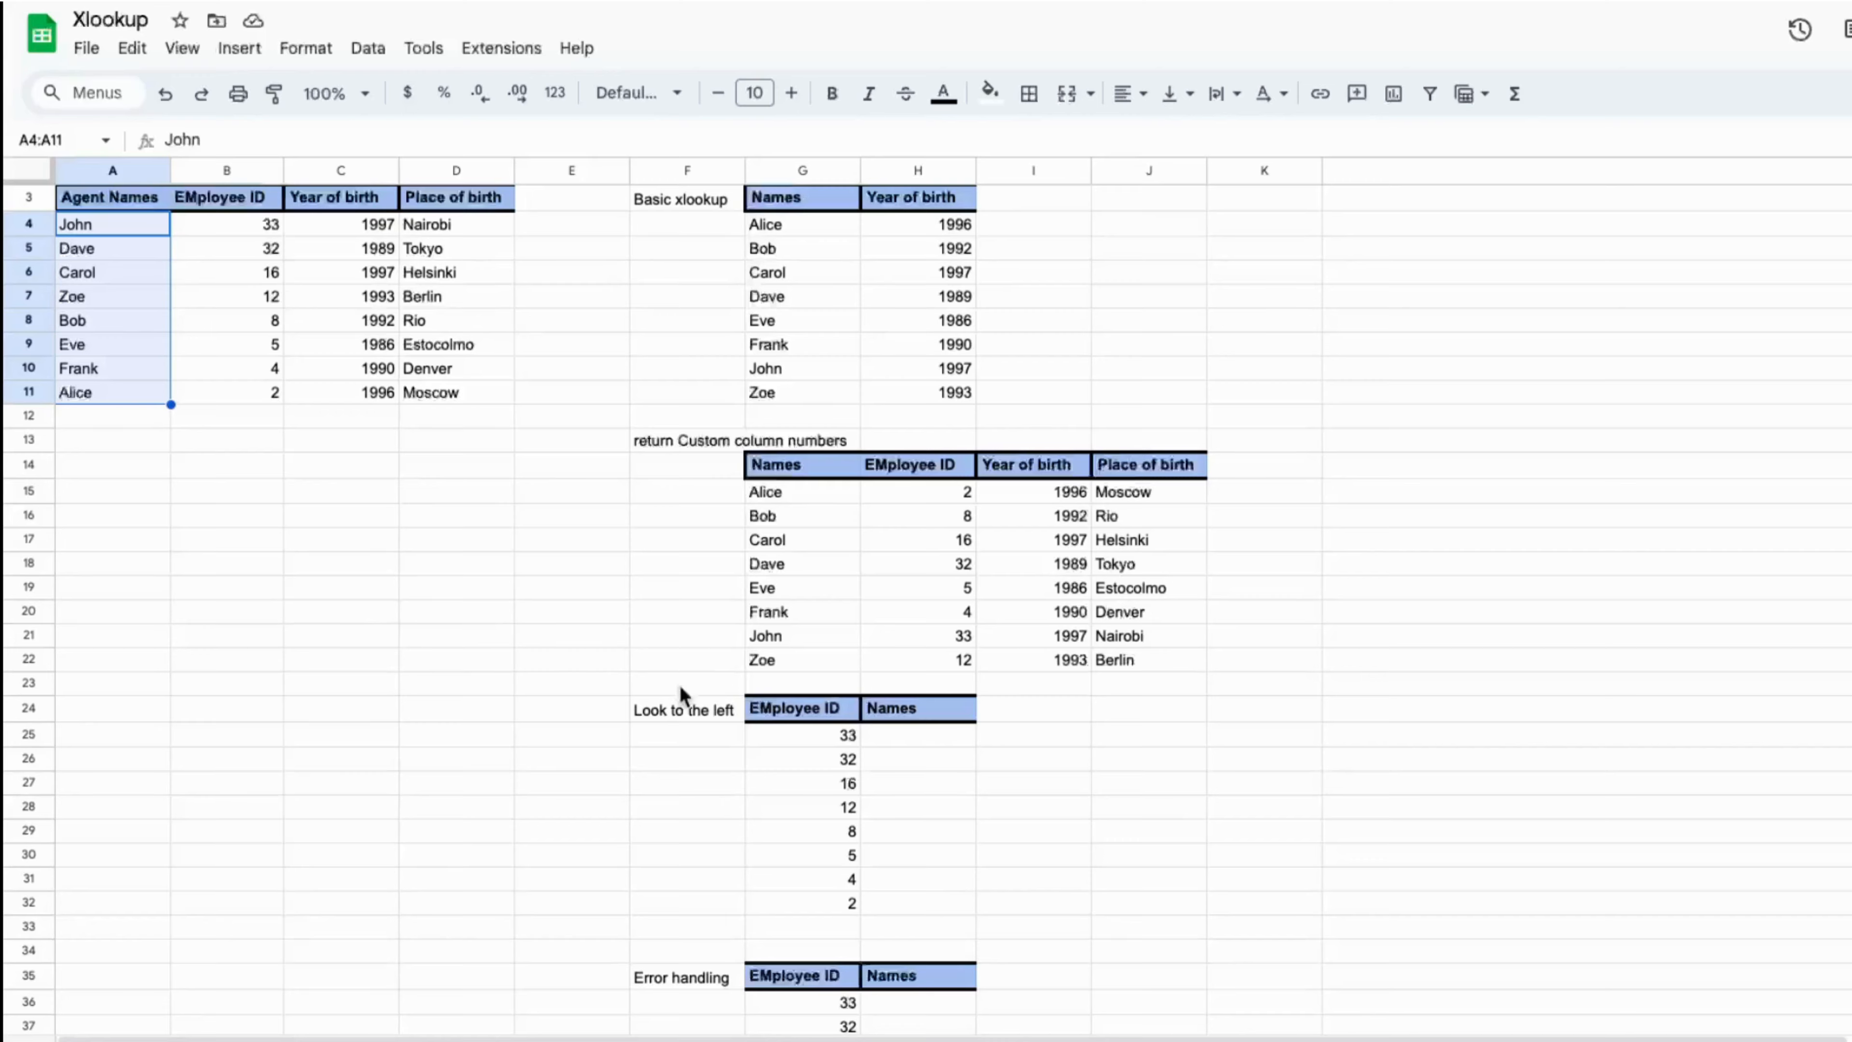
{"action": "left_click", "coordinate": [909, 737]}
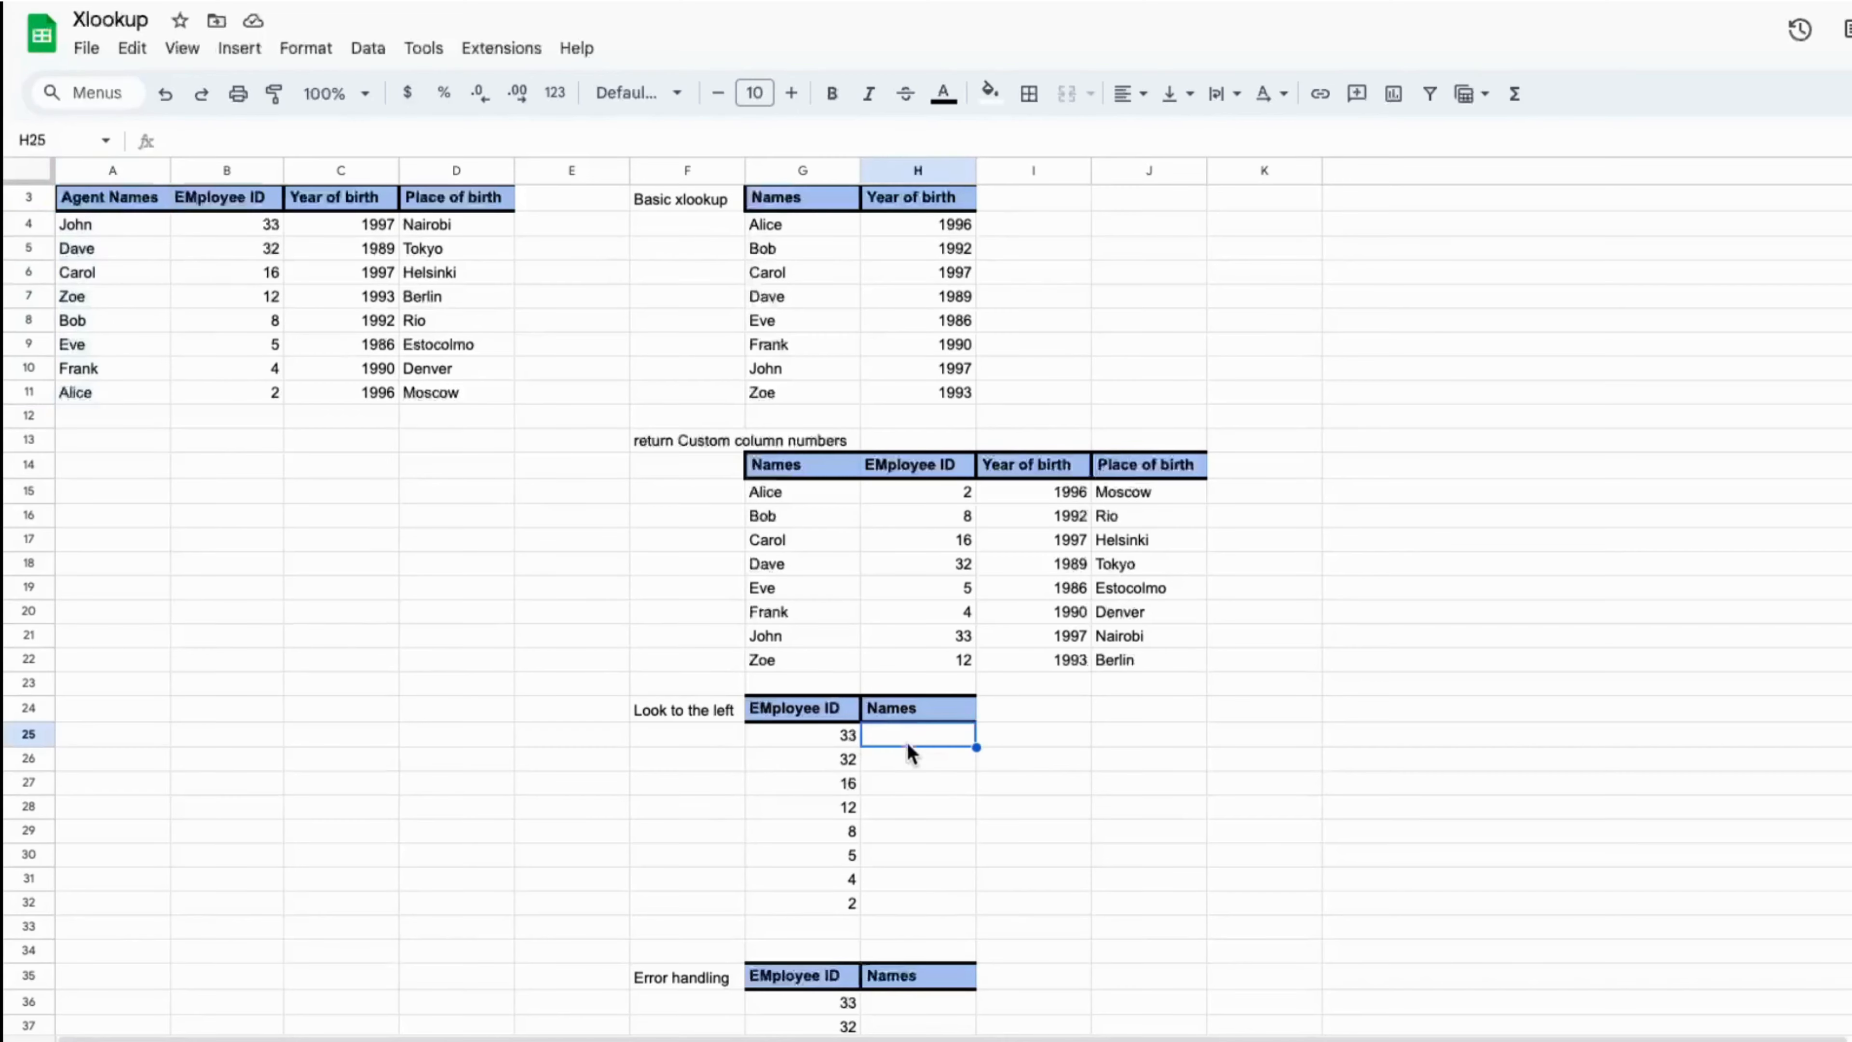
{"action": "left_click_drag", "start_coordinate": [237, 227], "coordinate": [237, 398]}
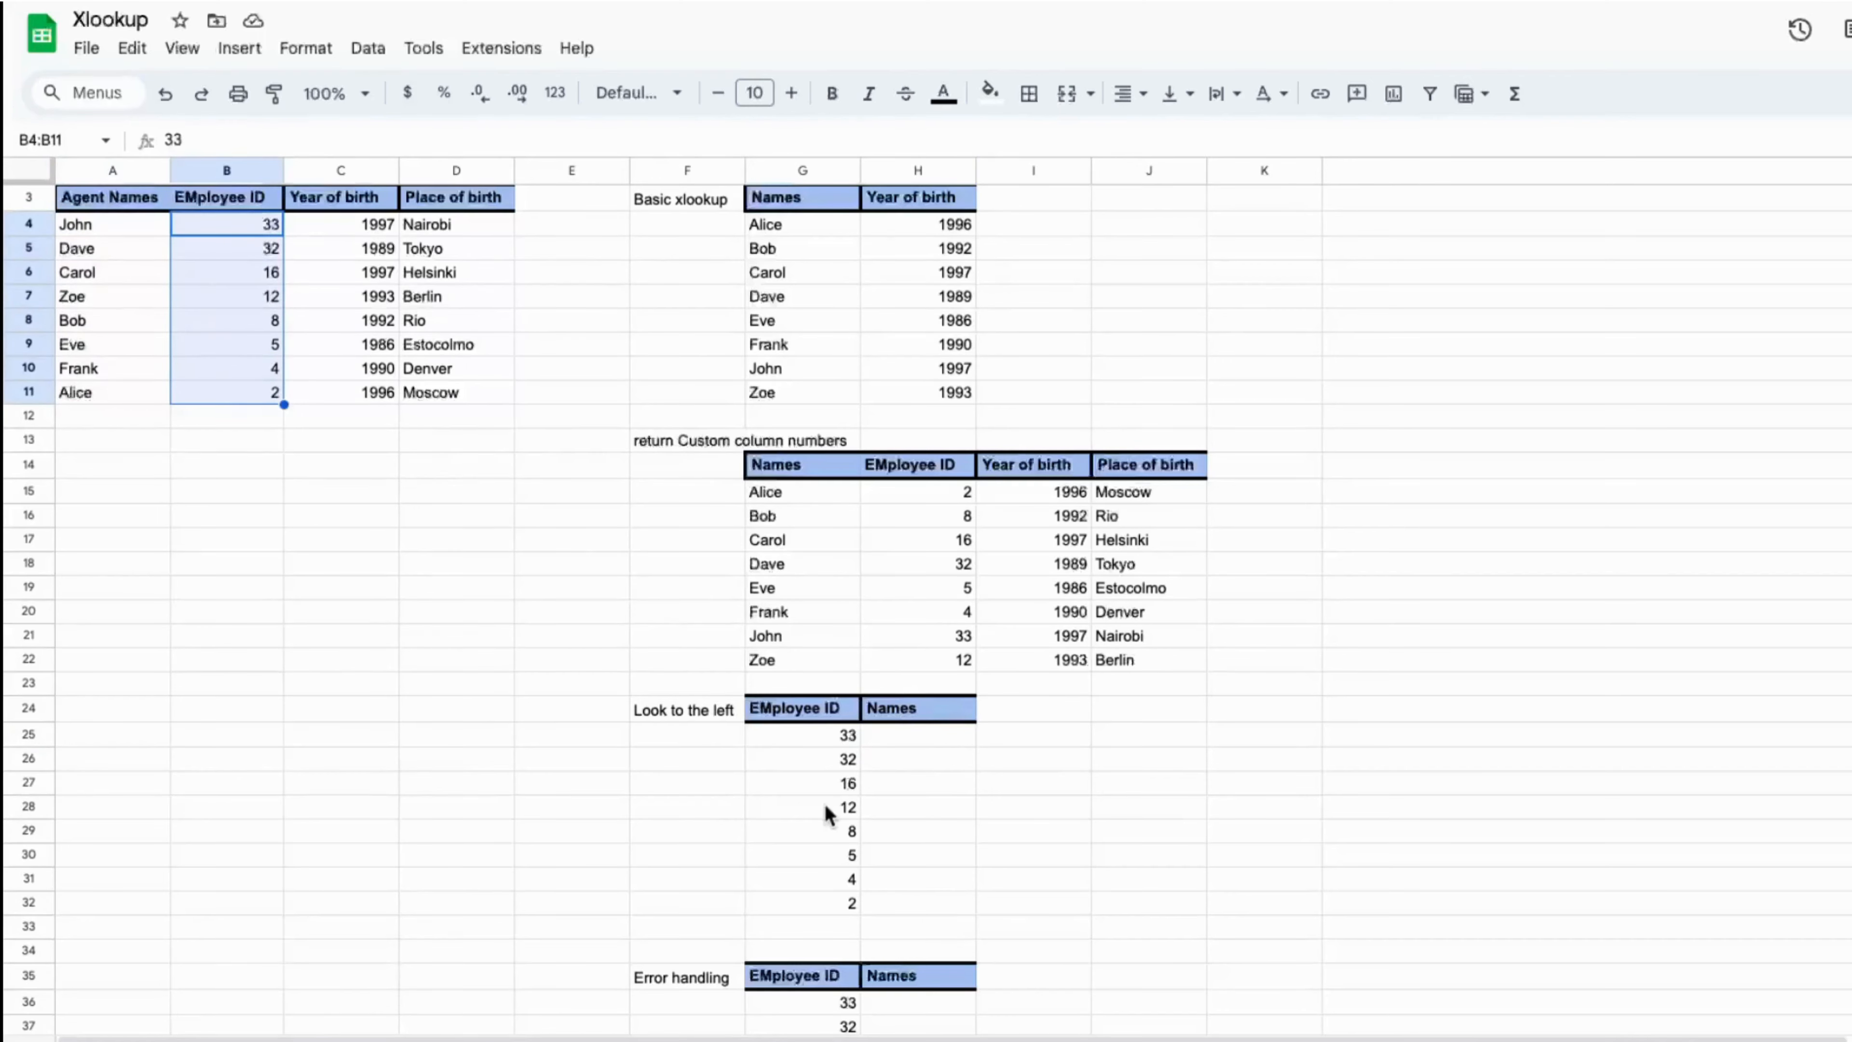
{"action": "left_click_drag", "start_coordinate": [236, 232], "coordinate": [235, 376]}
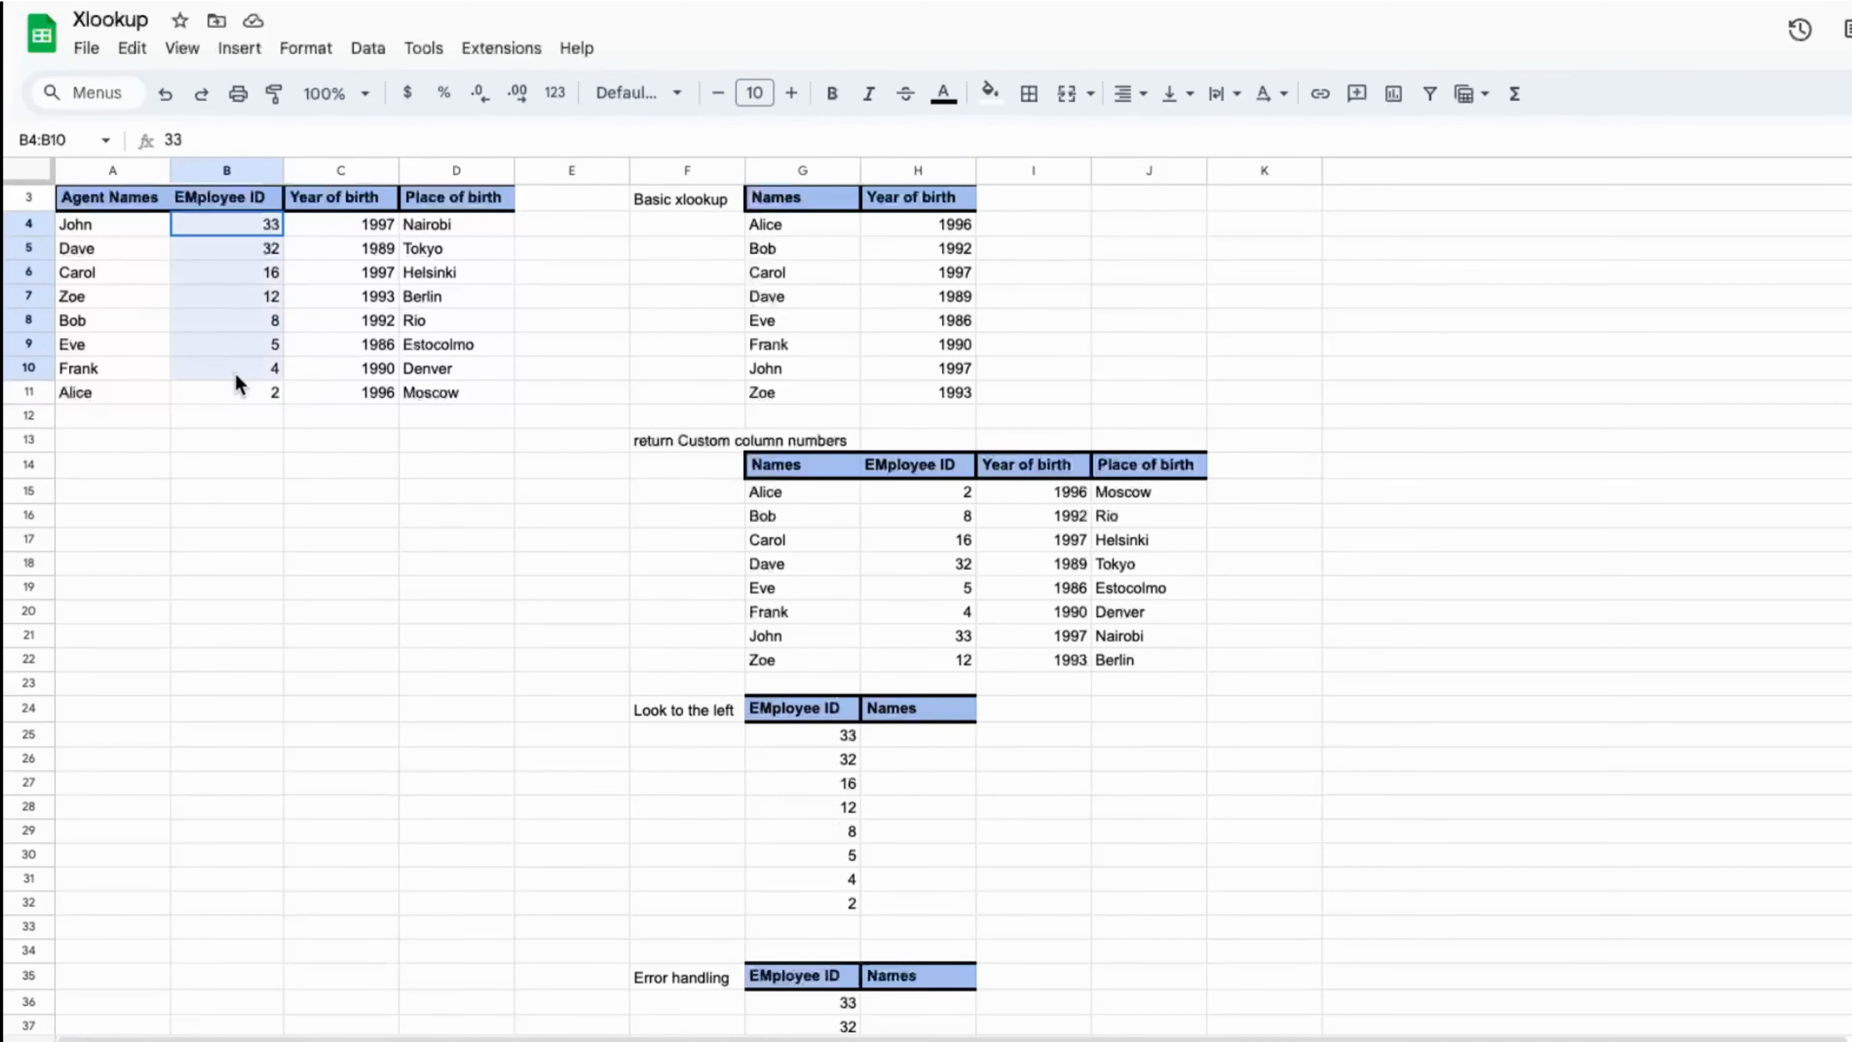
{"action": "left_click_drag", "start_coordinate": [110, 239], "coordinate": [92, 368]}
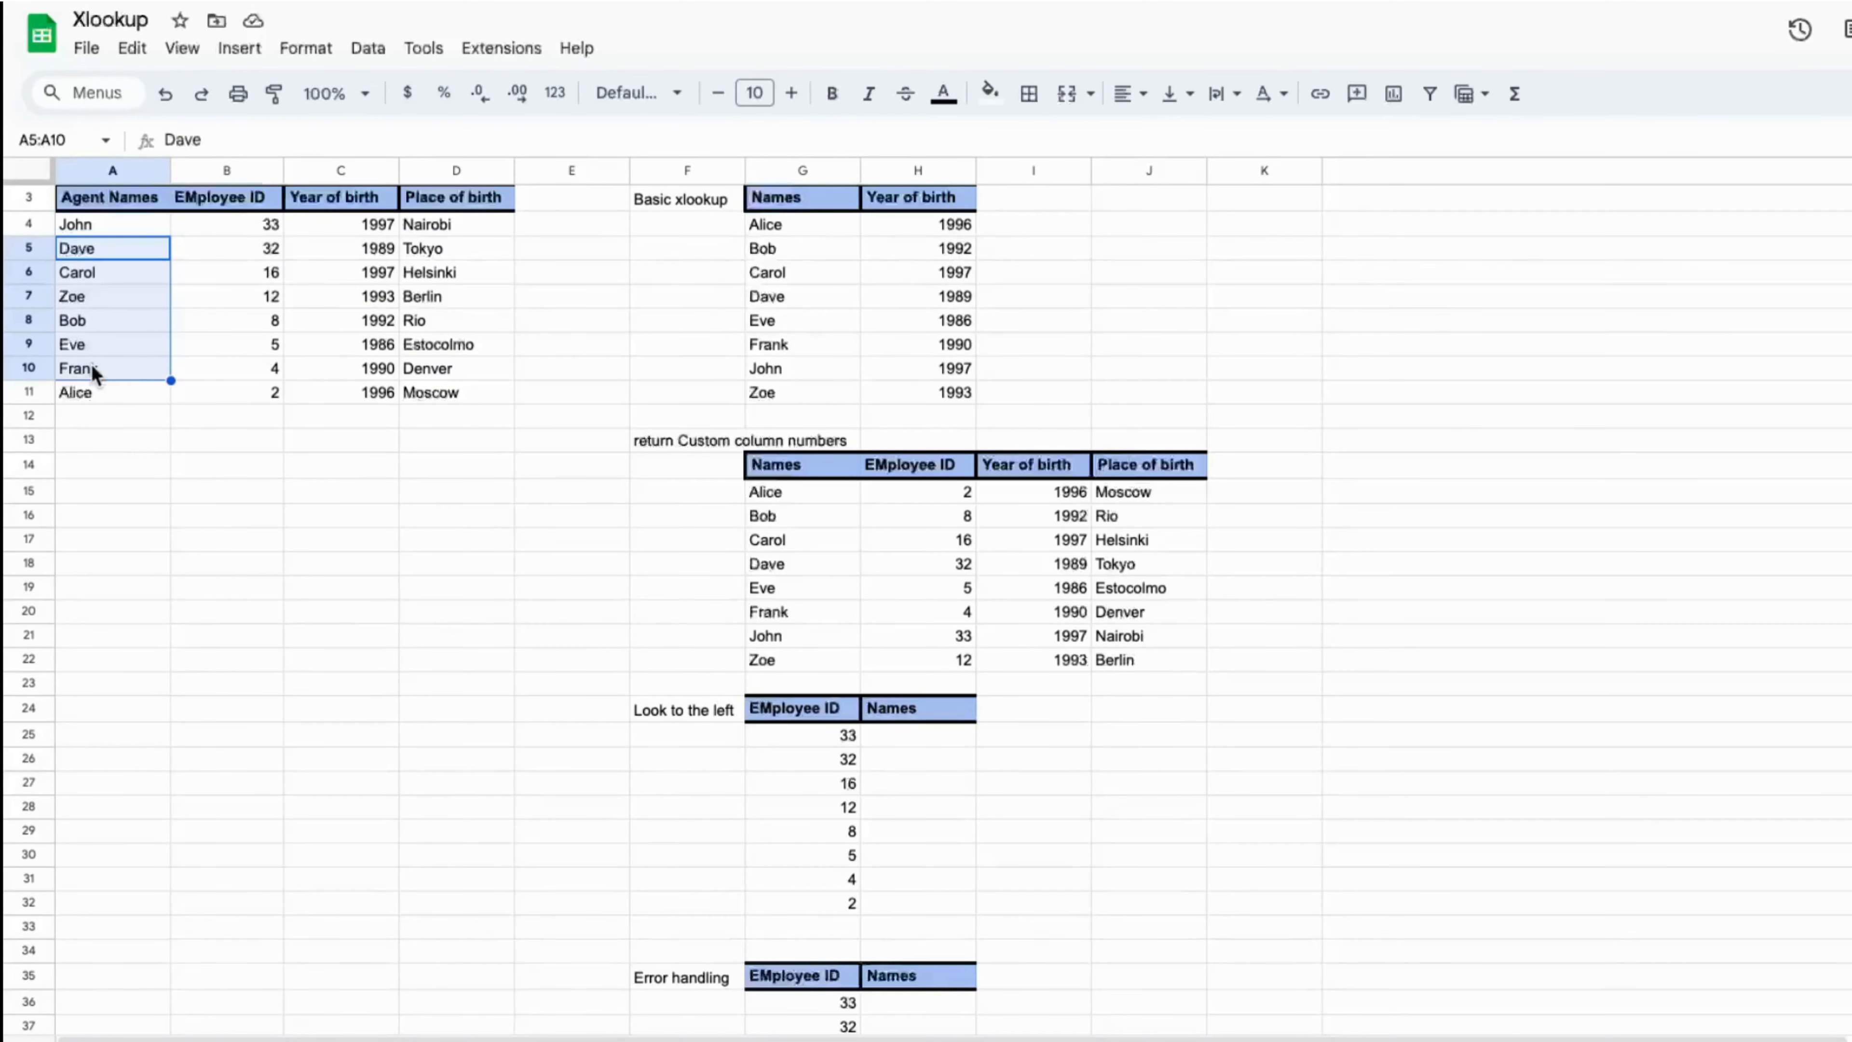
- Enter =XLOOKUP(G25,B4:B11,A4:A11) in H25 to return the agent name for the employee ID
{"action": "left_click", "coordinate": [930, 741]}
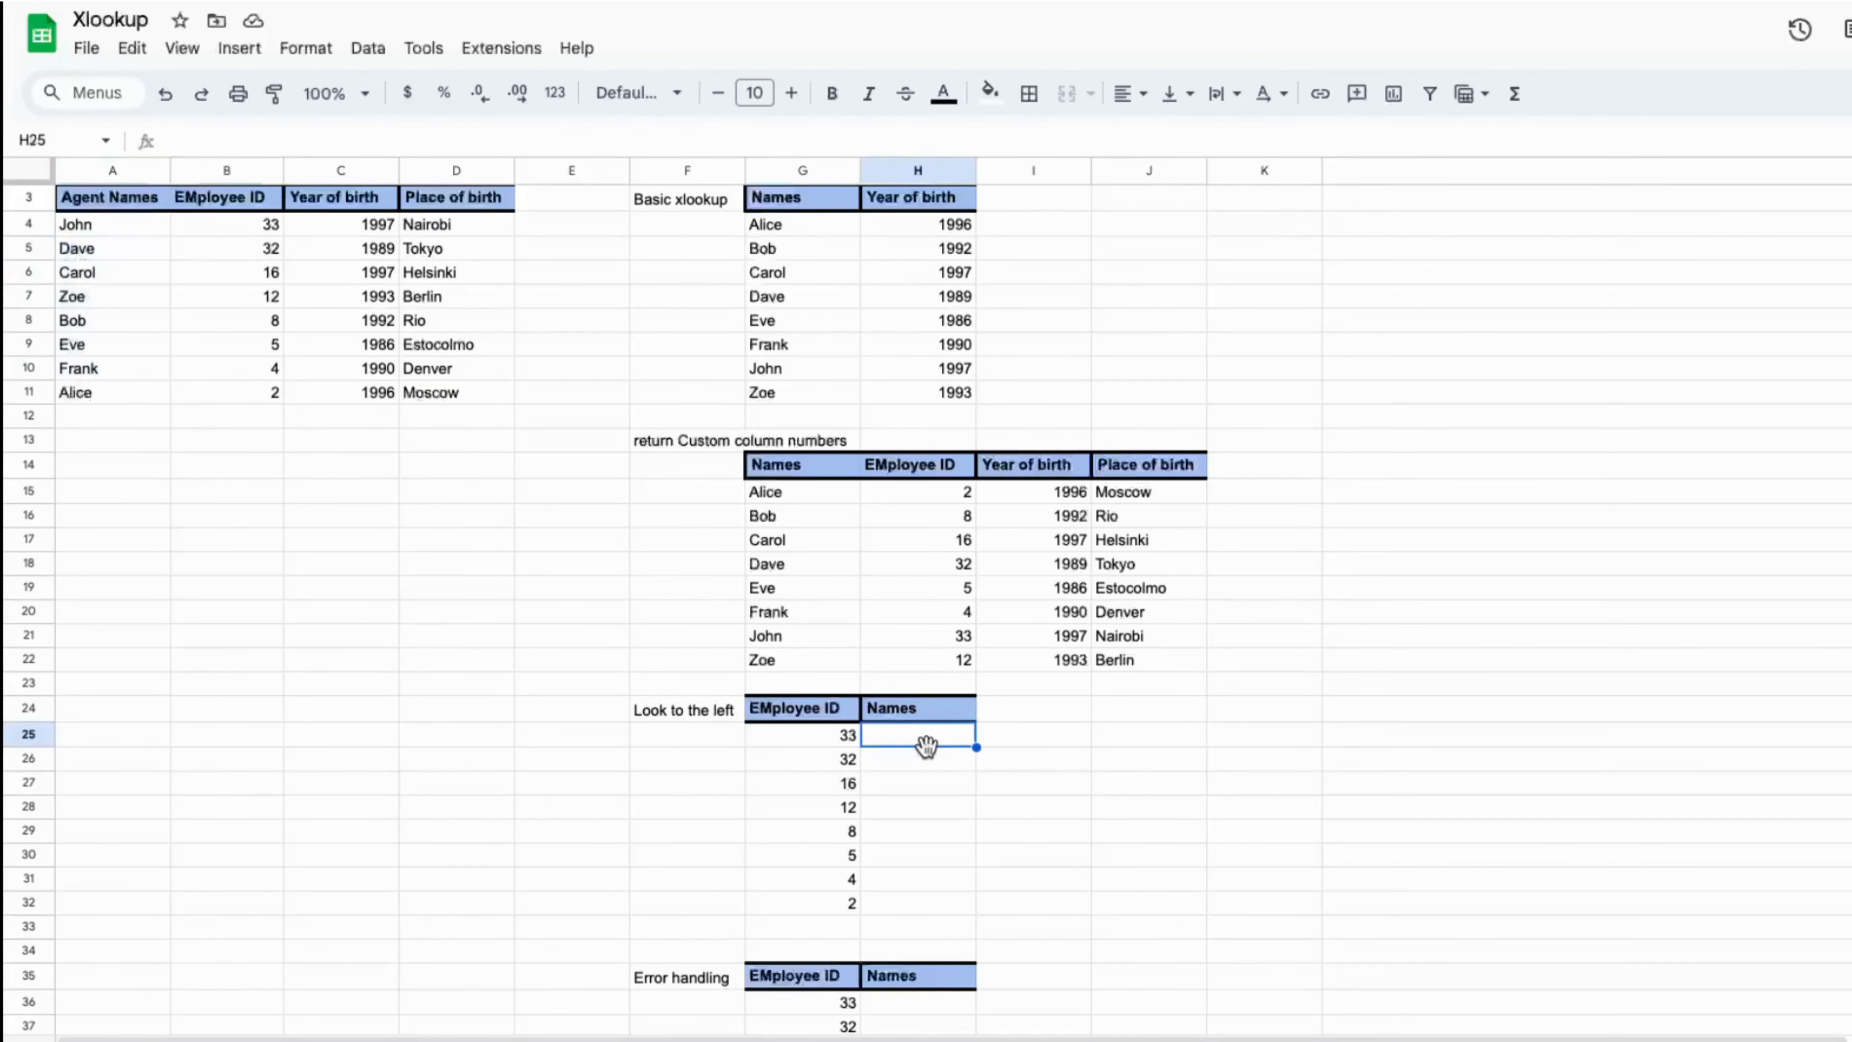
{"action": "type", "text": "=XLOOKUP"}
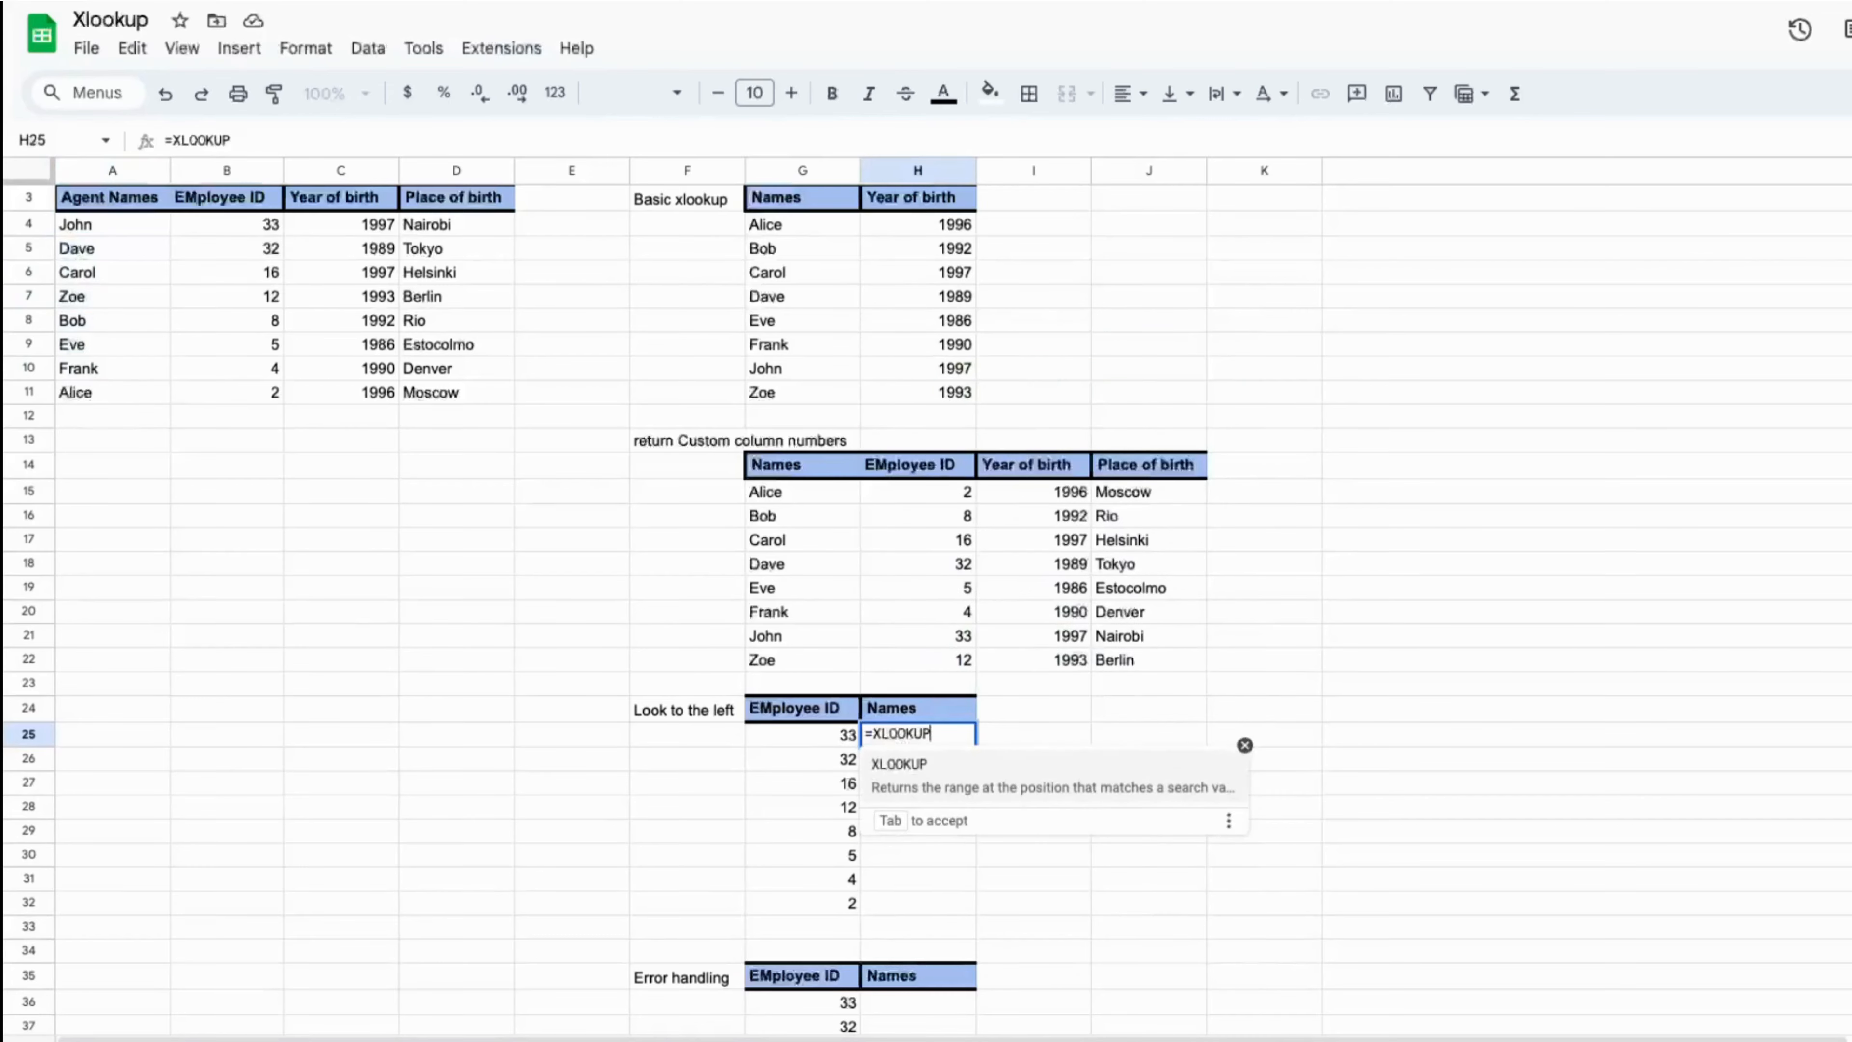
{"action": "key", "text": "Tab"}
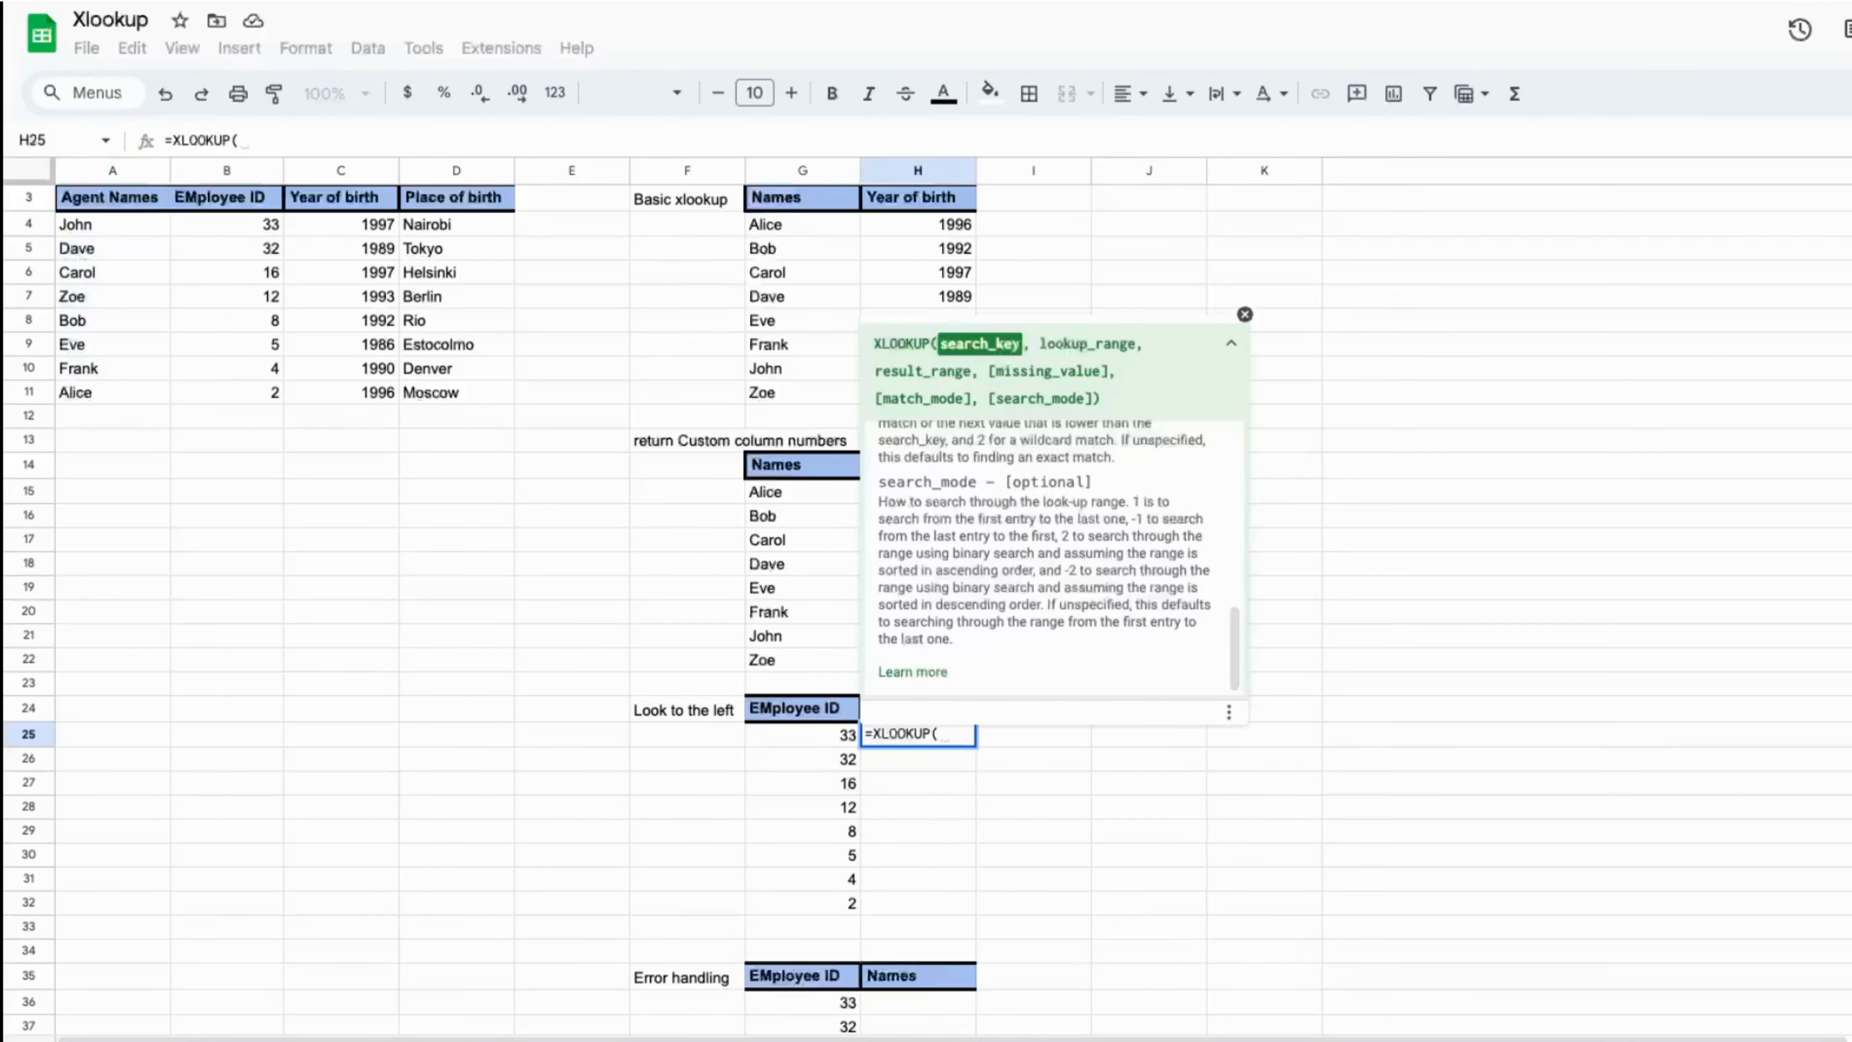
{"action": "left_click", "coordinate": [832, 744]}
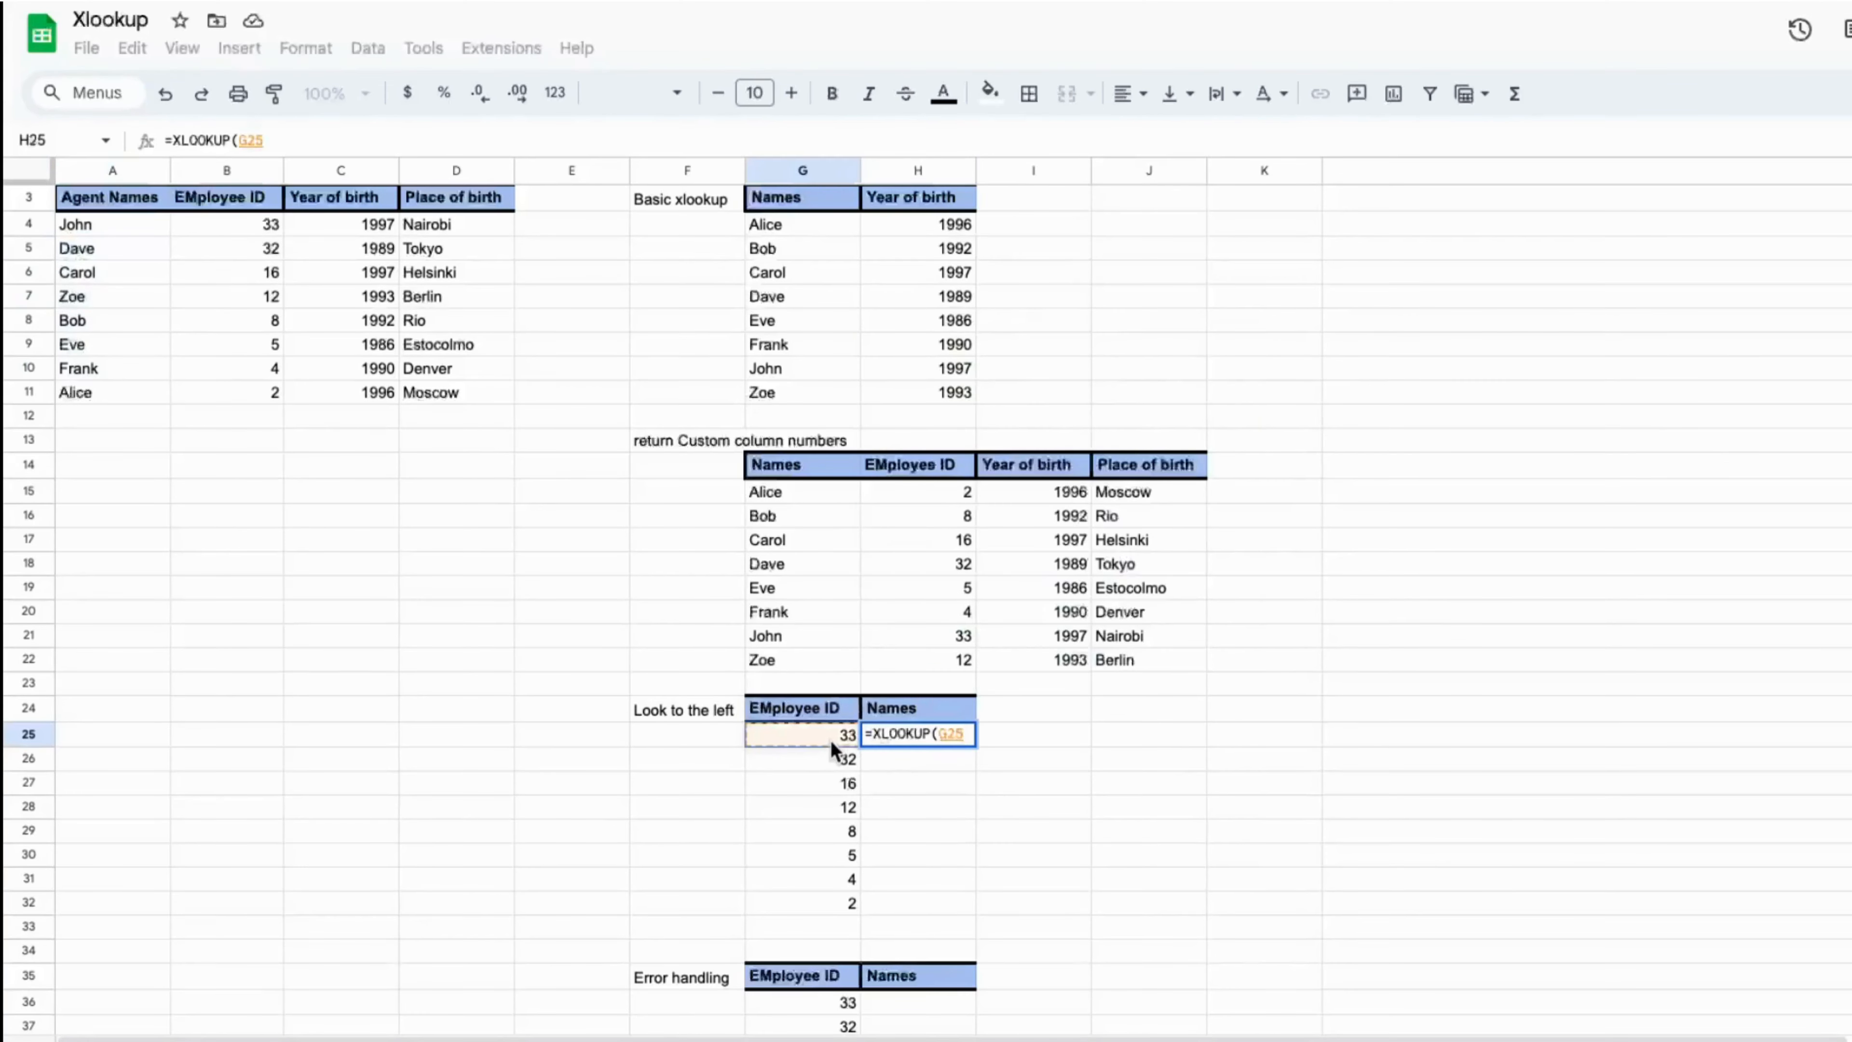
{"action": "type", "text": ","}
{"action": "left_click_drag", "start_coordinate": [267, 228], "coordinate": [230, 400]}
{"action": "type", "text": ","}
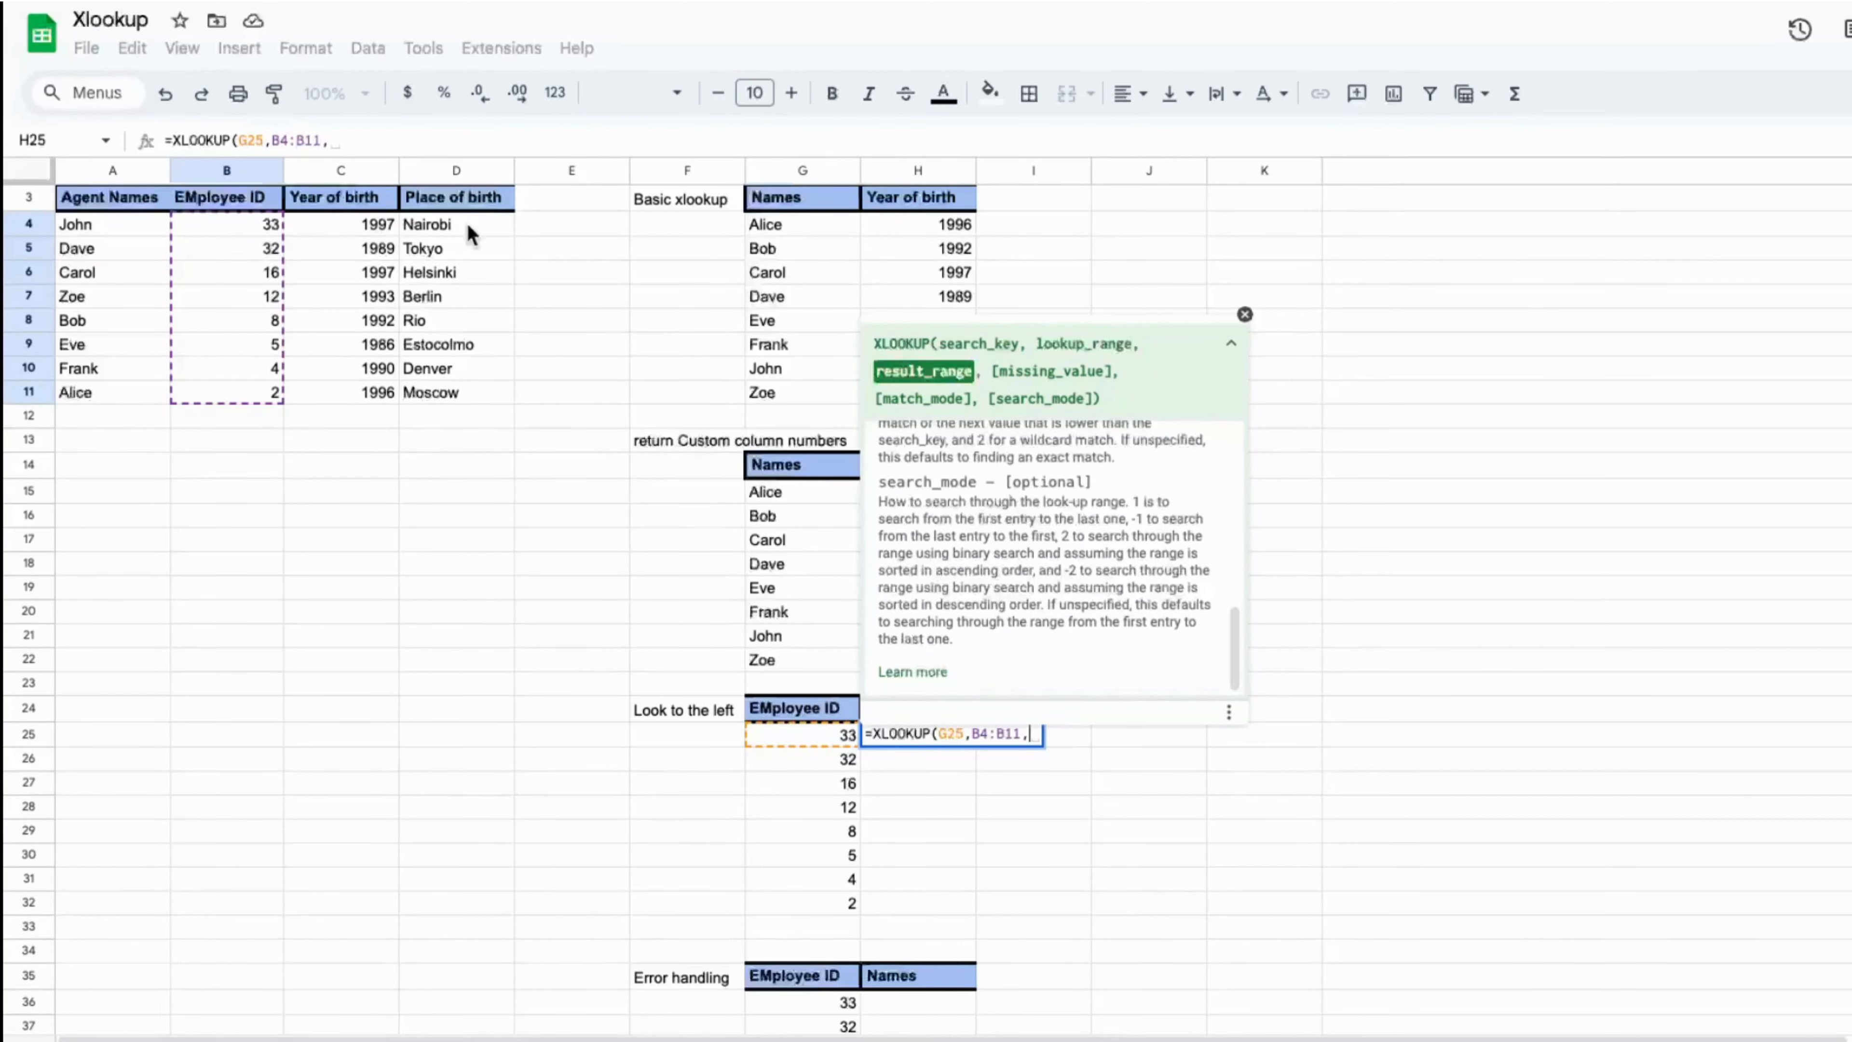
{"action": "left_click_drag", "start_coordinate": [150, 224], "coordinate": [126, 400]}
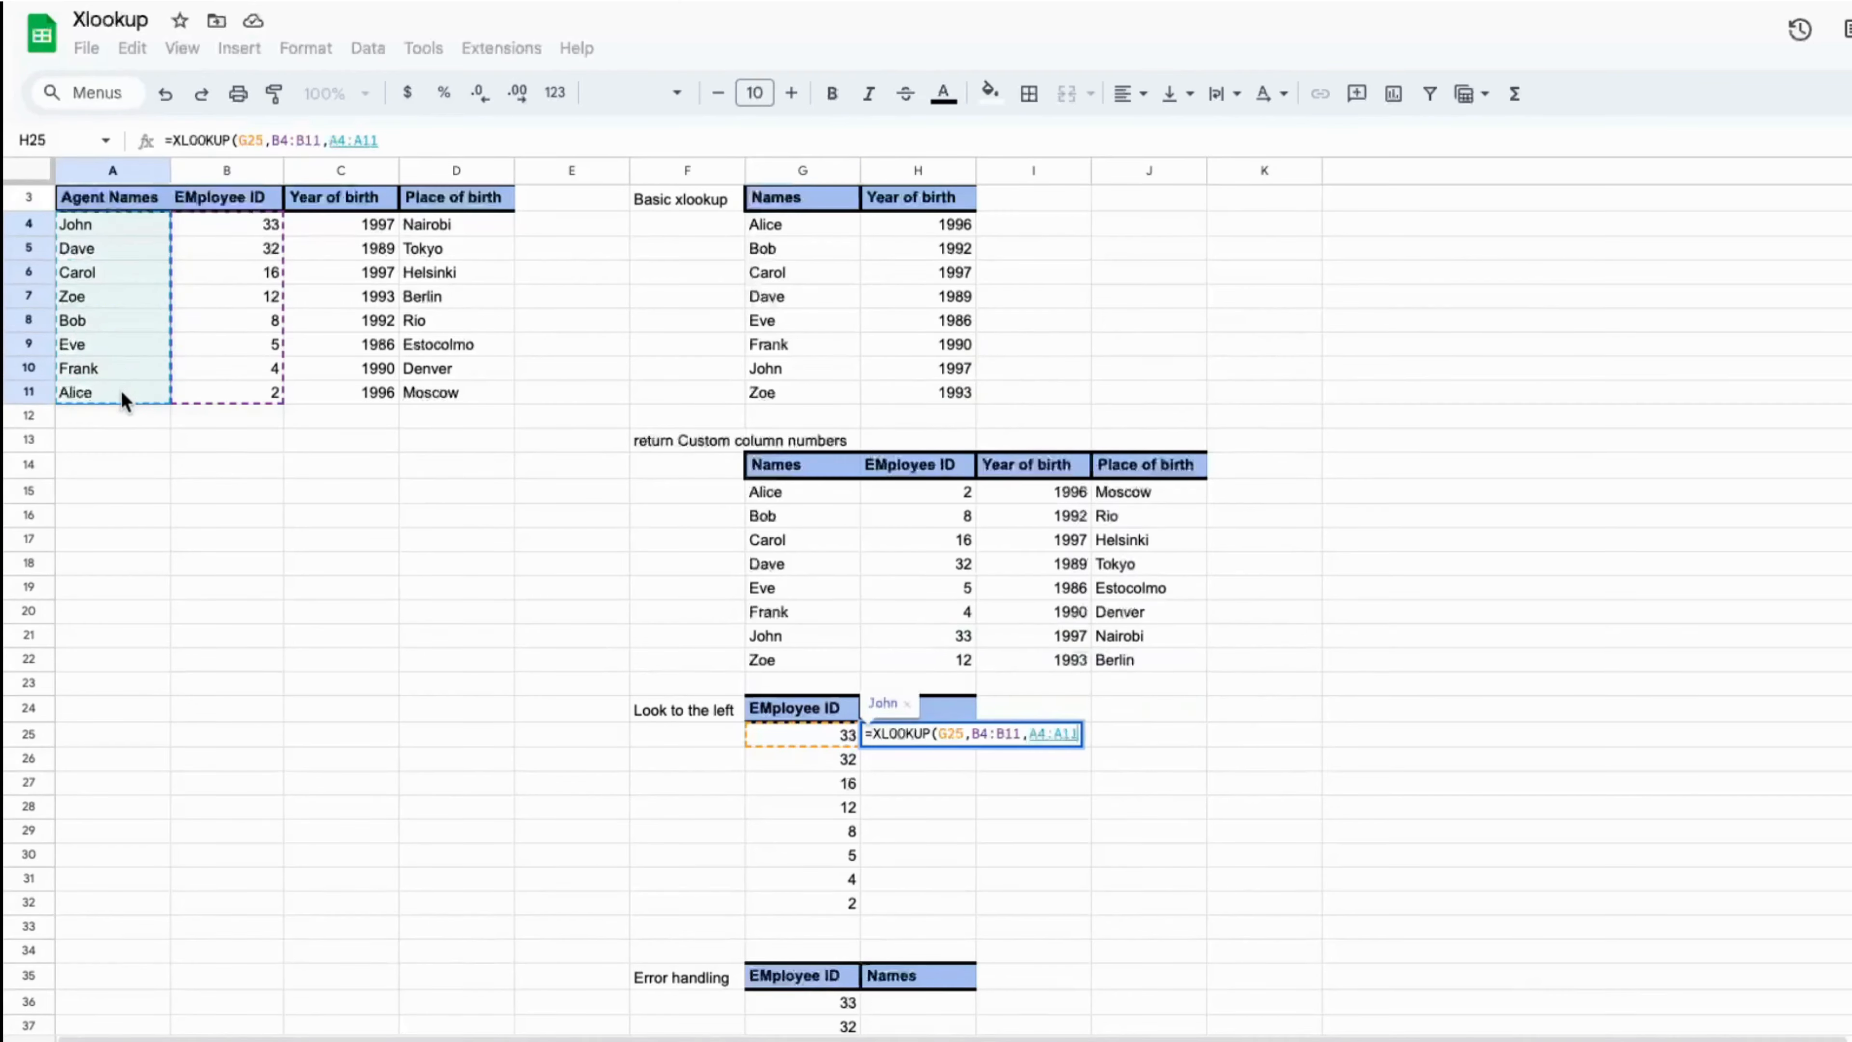
{"action": "key", "text": "Return"}
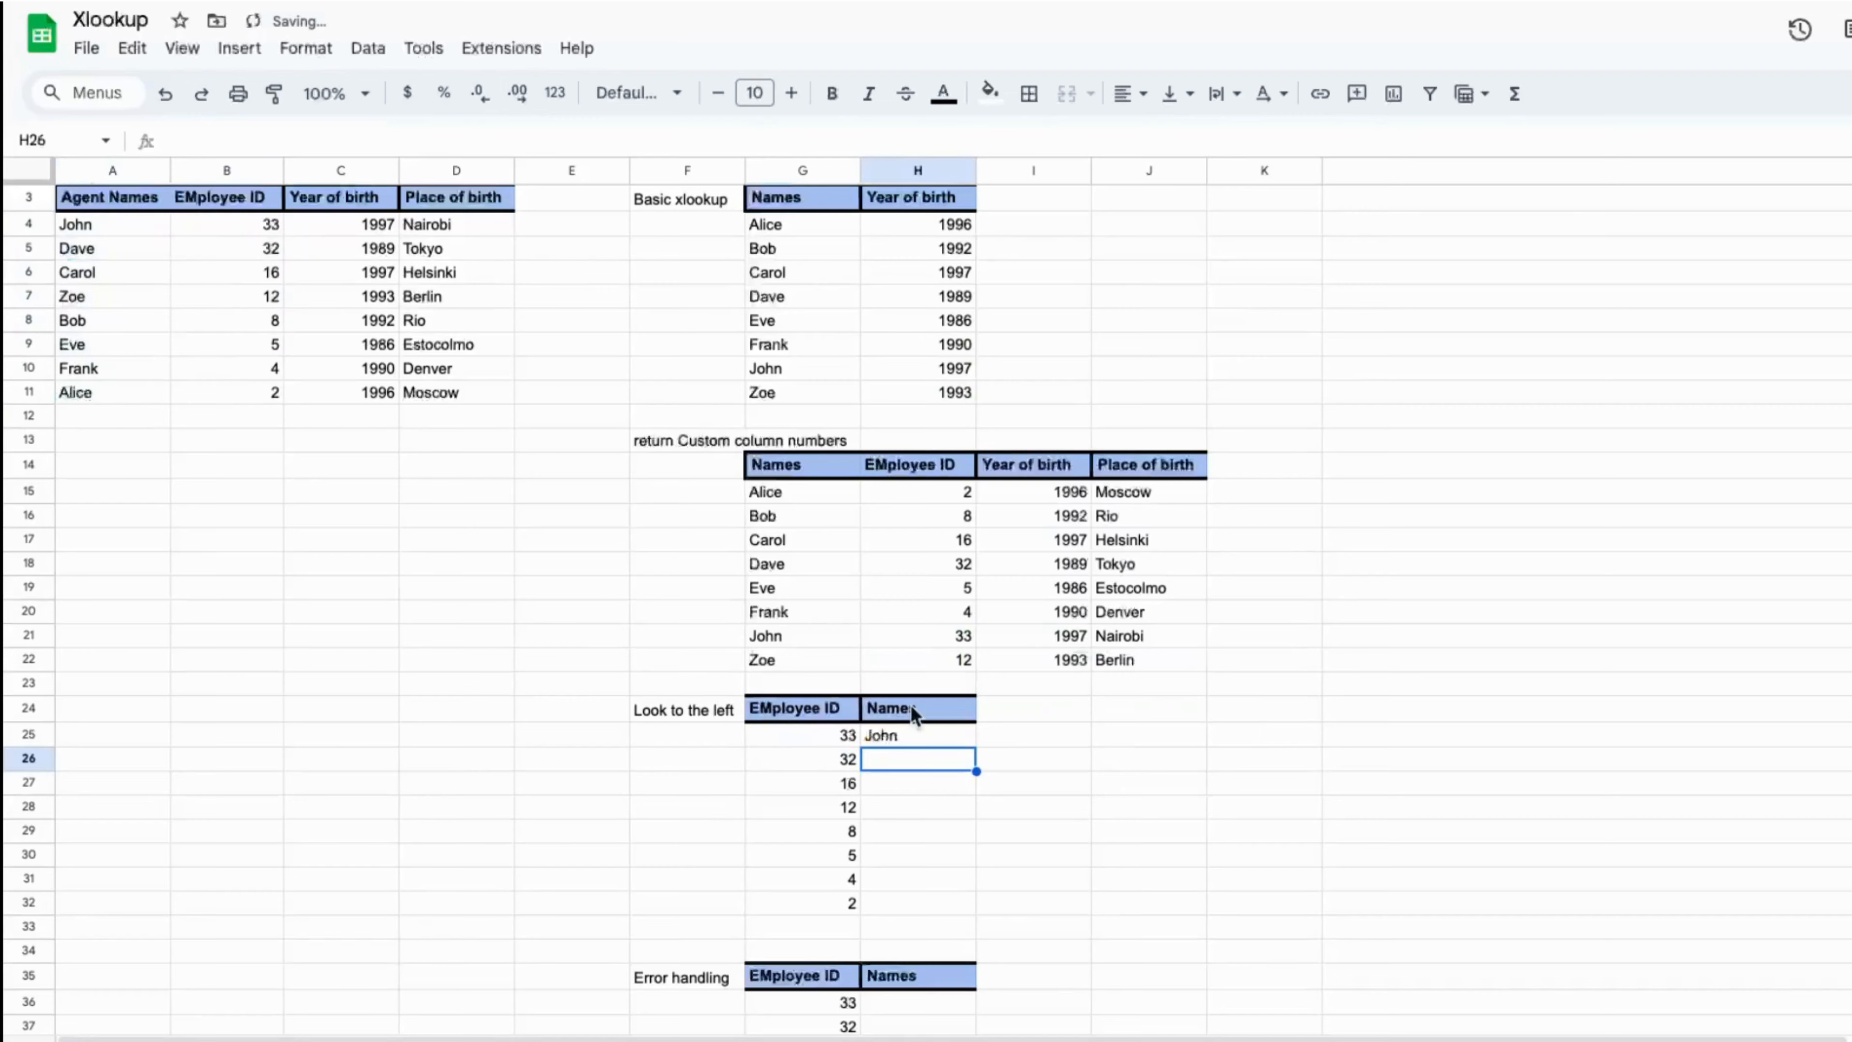
- Accept the suggested auto-fill =XLOOKUP(G25,$B$4:$B$11,$A$4:$A$11) for the names in H25:H32 and review the filled column
{"action": "left_click", "coordinate": [918, 734]}
{"action": "left_click_drag", "start_coordinate": [976, 747], "coordinate": [951, 902]}
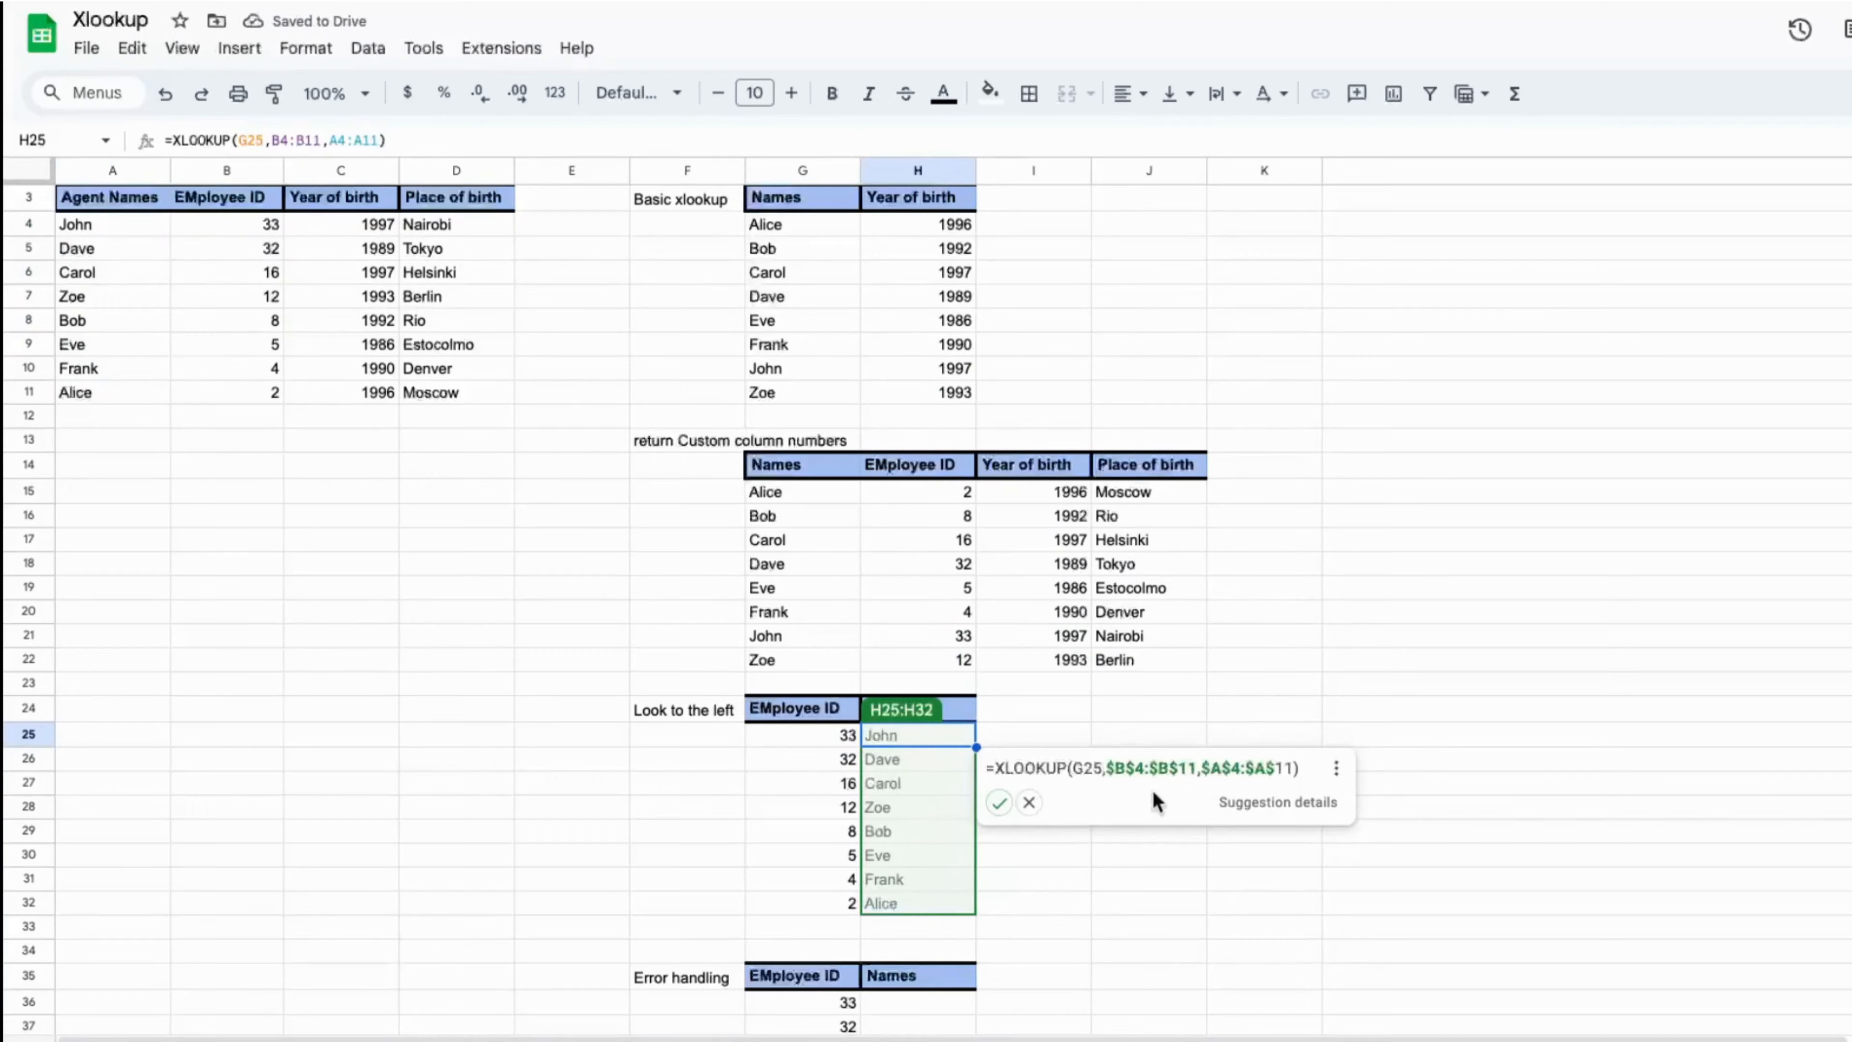
{"action": "left_click", "coordinate": [999, 803]}
{"action": "scroll", "coordinate": [875, 861], "scroll_direction": "down", "scroll_amount": 1}
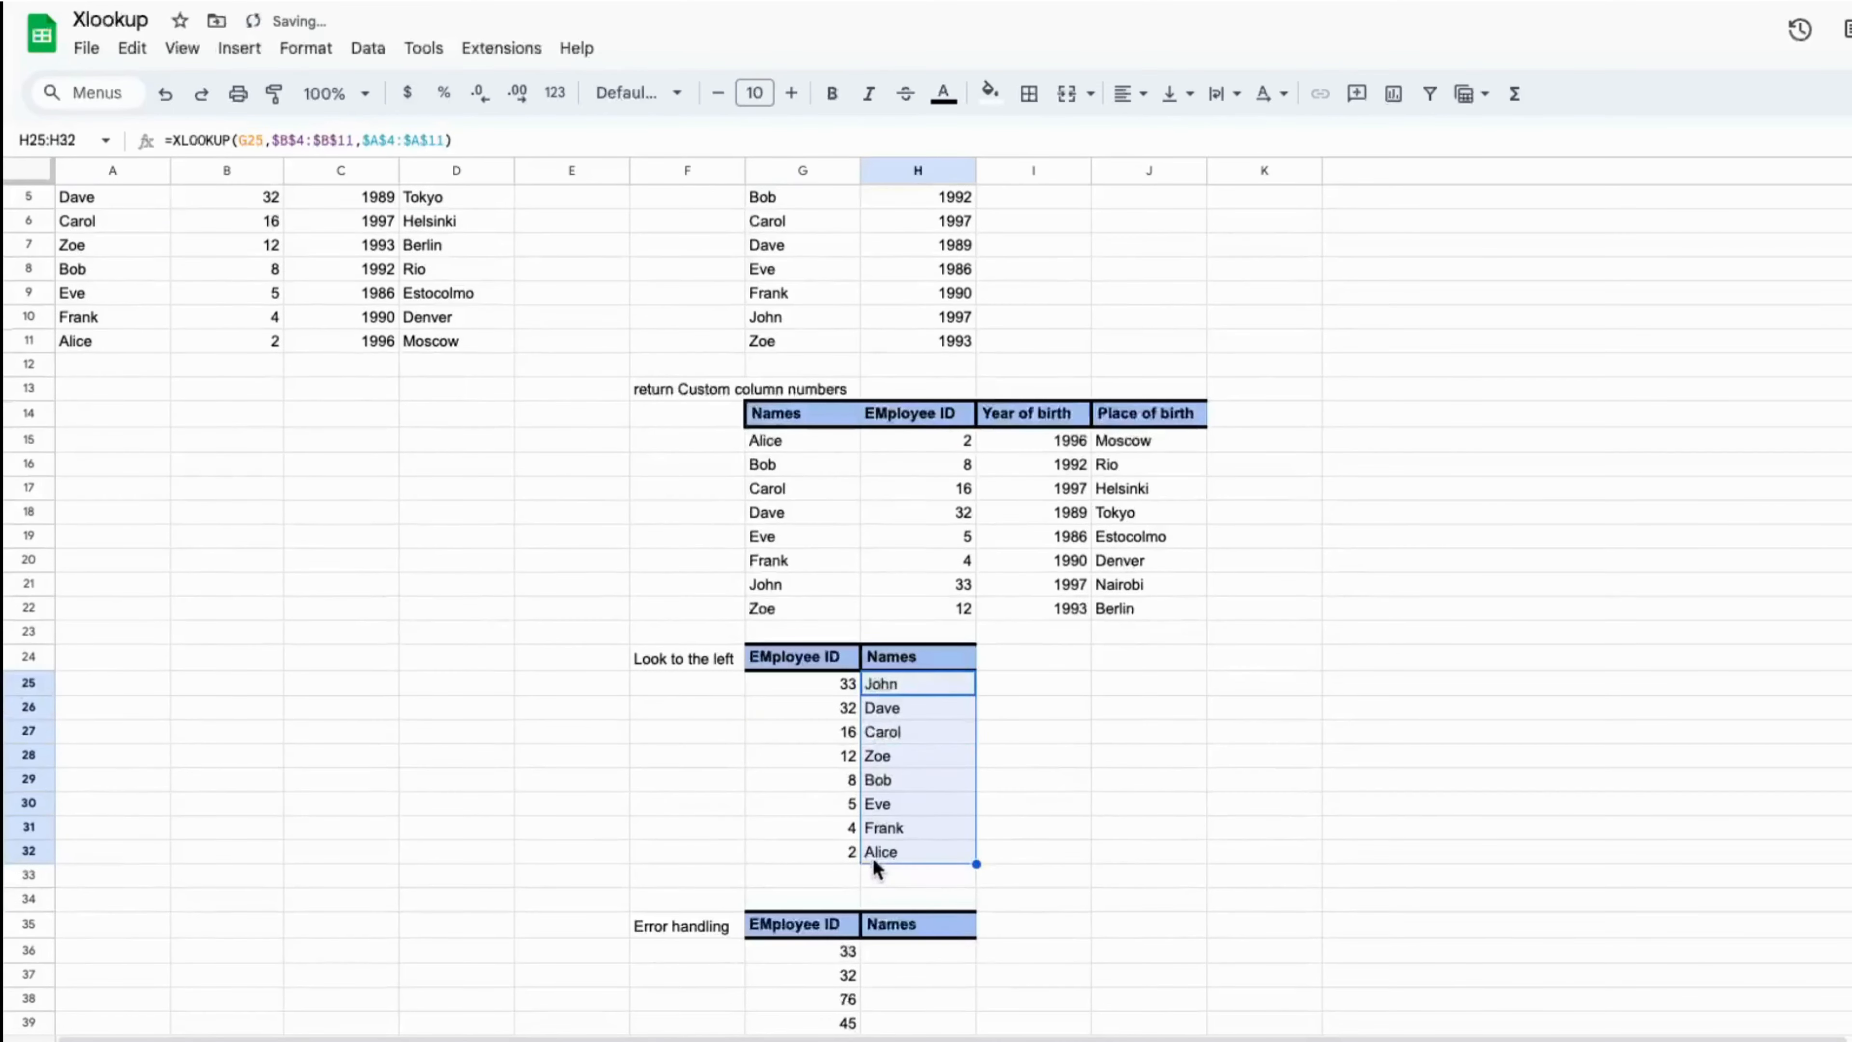
{"action": "scroll", "coordinate": [873, 858], "scroll_direction": "up", "scroll_amount": 2}
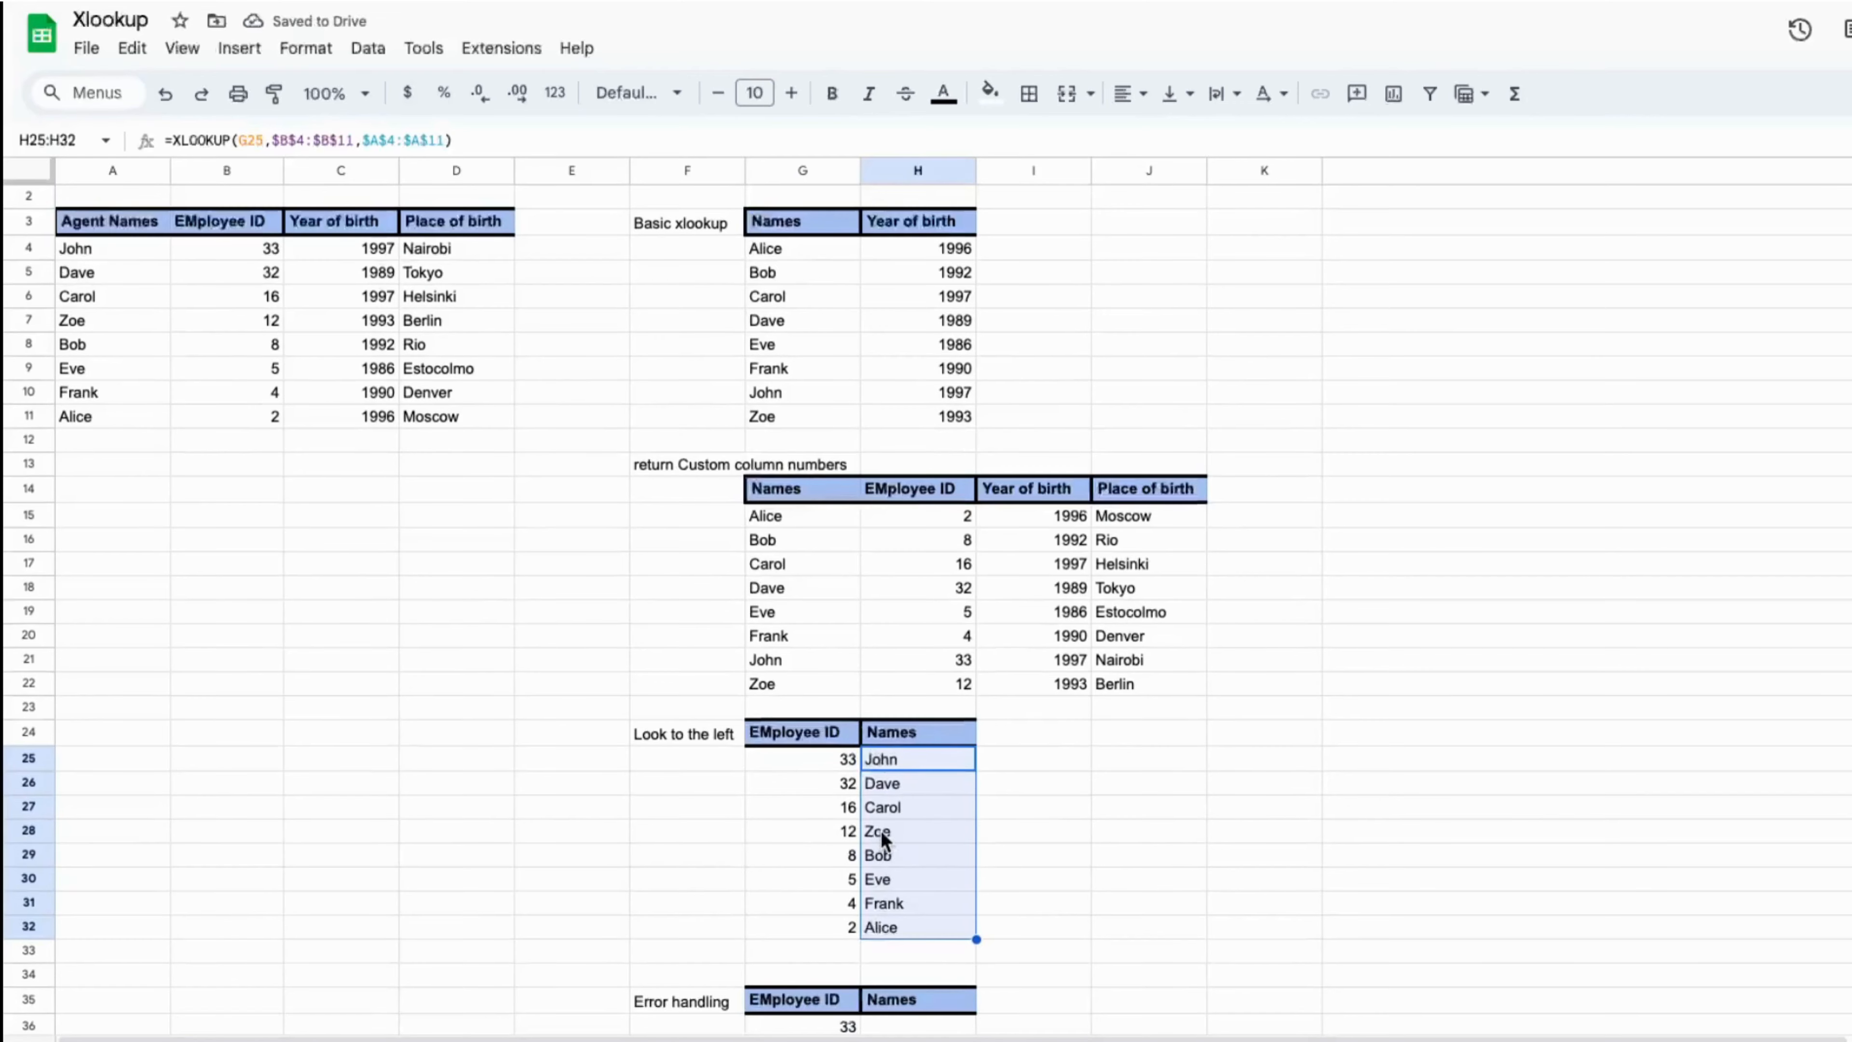
- Copy the lookup formula from H25 into H36, the first Names cell of the "Error handling" table
{"action": "scroll", "coordinate": [883, 828], "scroll_direction": "down", "scroll_amount": 6}
{"action": "scroll", "coordinate": [886, 826], "scroll_direction": "up", "scroll_amount": 5}
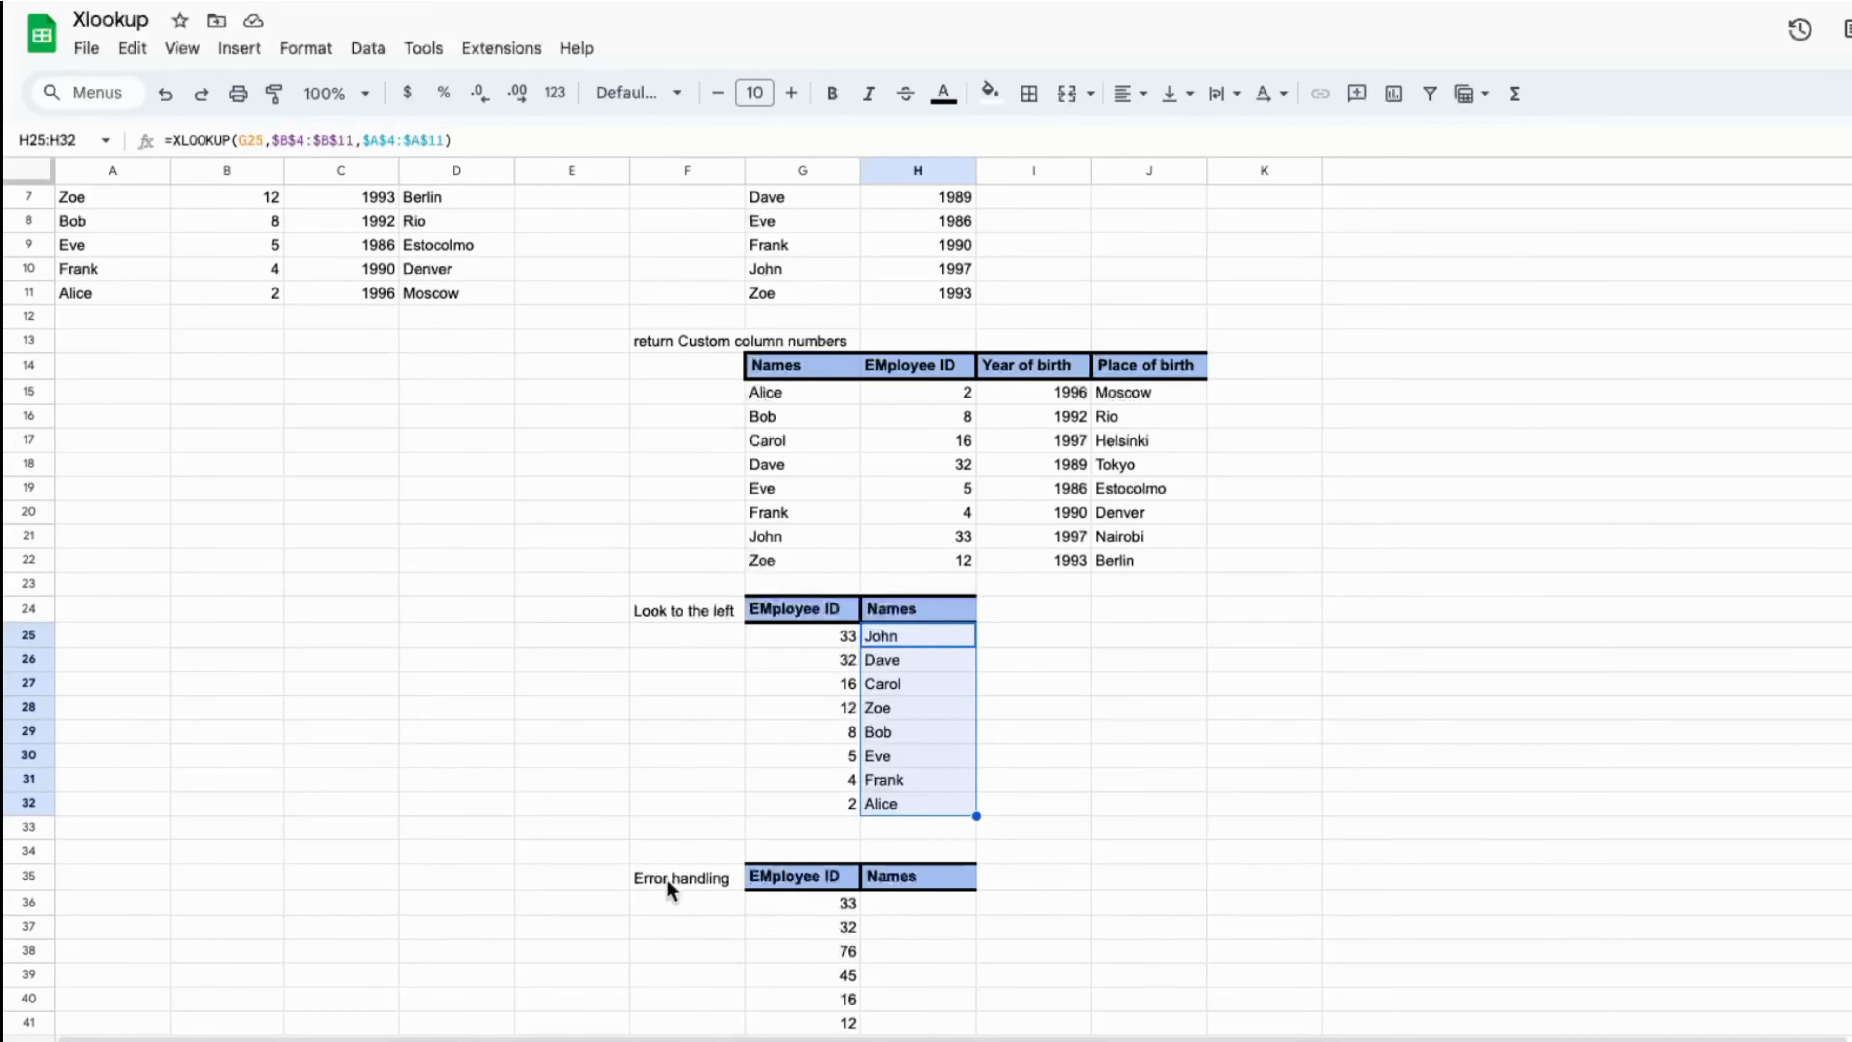
{"action": "left_click", "coordinate": [816, 912]}
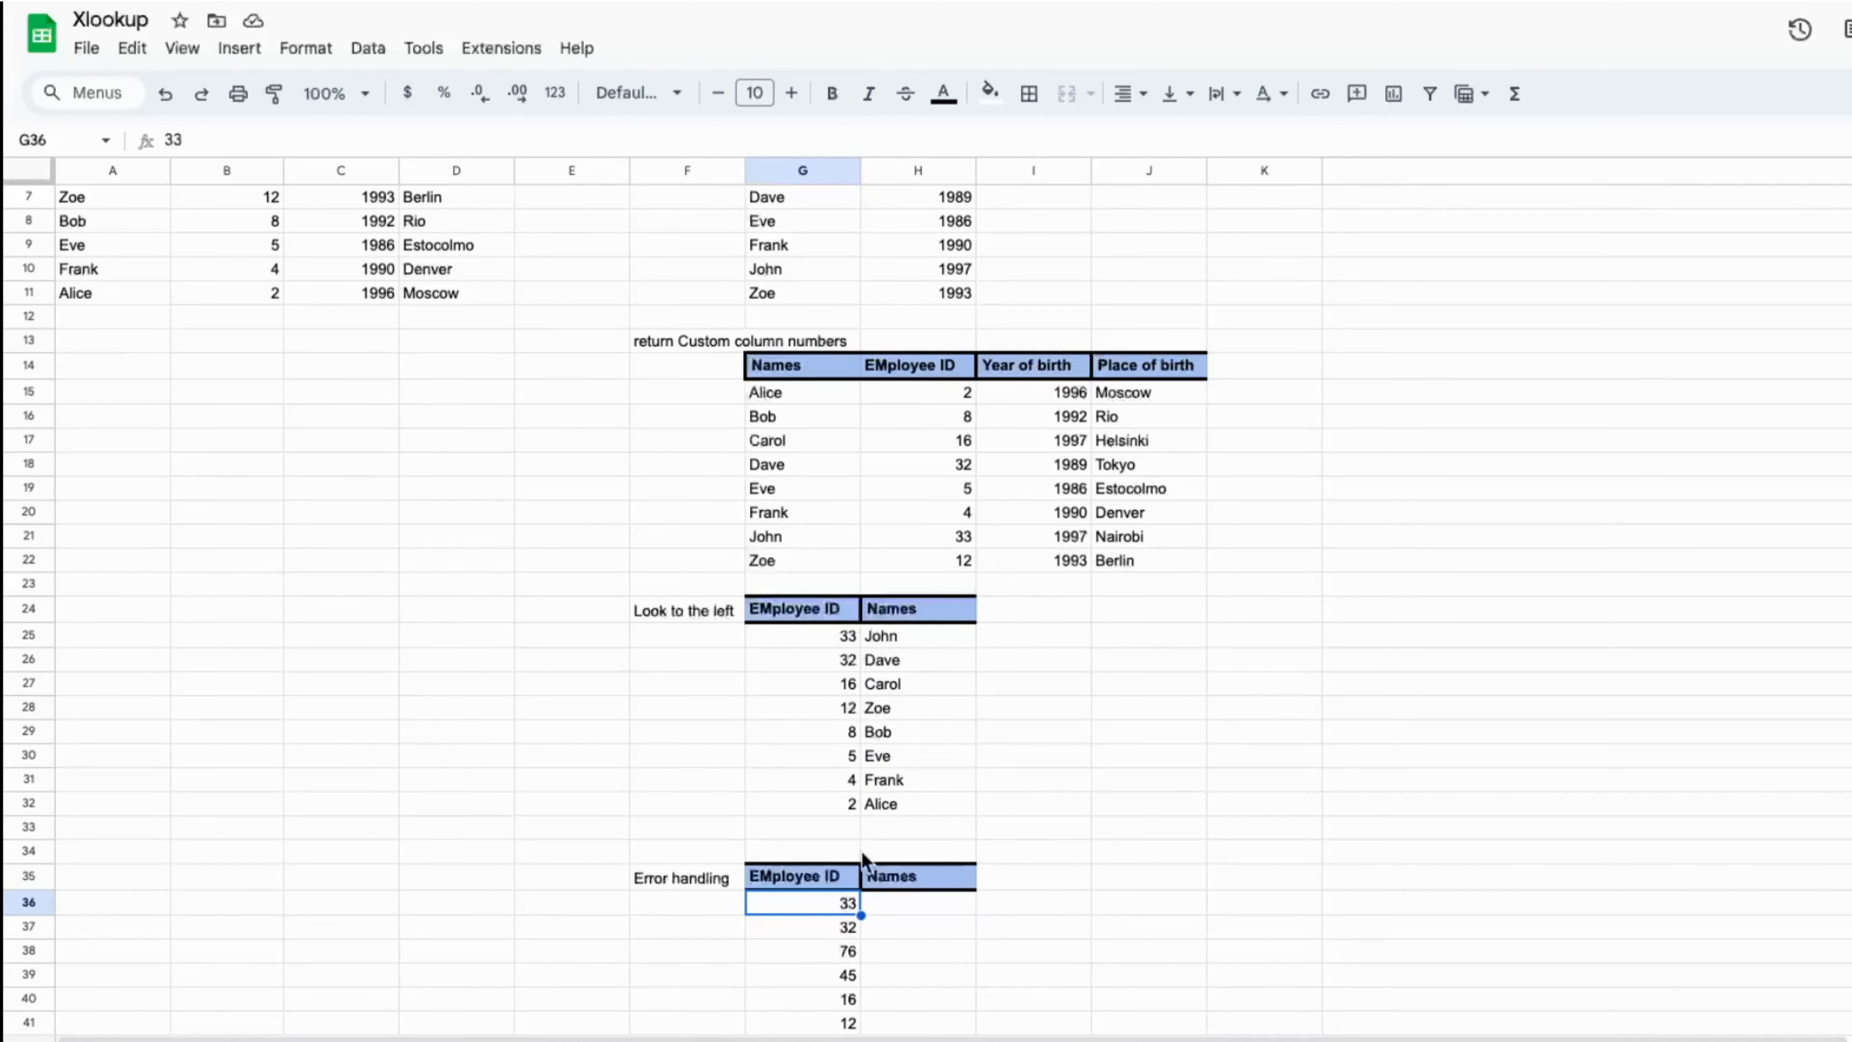
{"action": "left_click", "coordinate": [904, 911]}
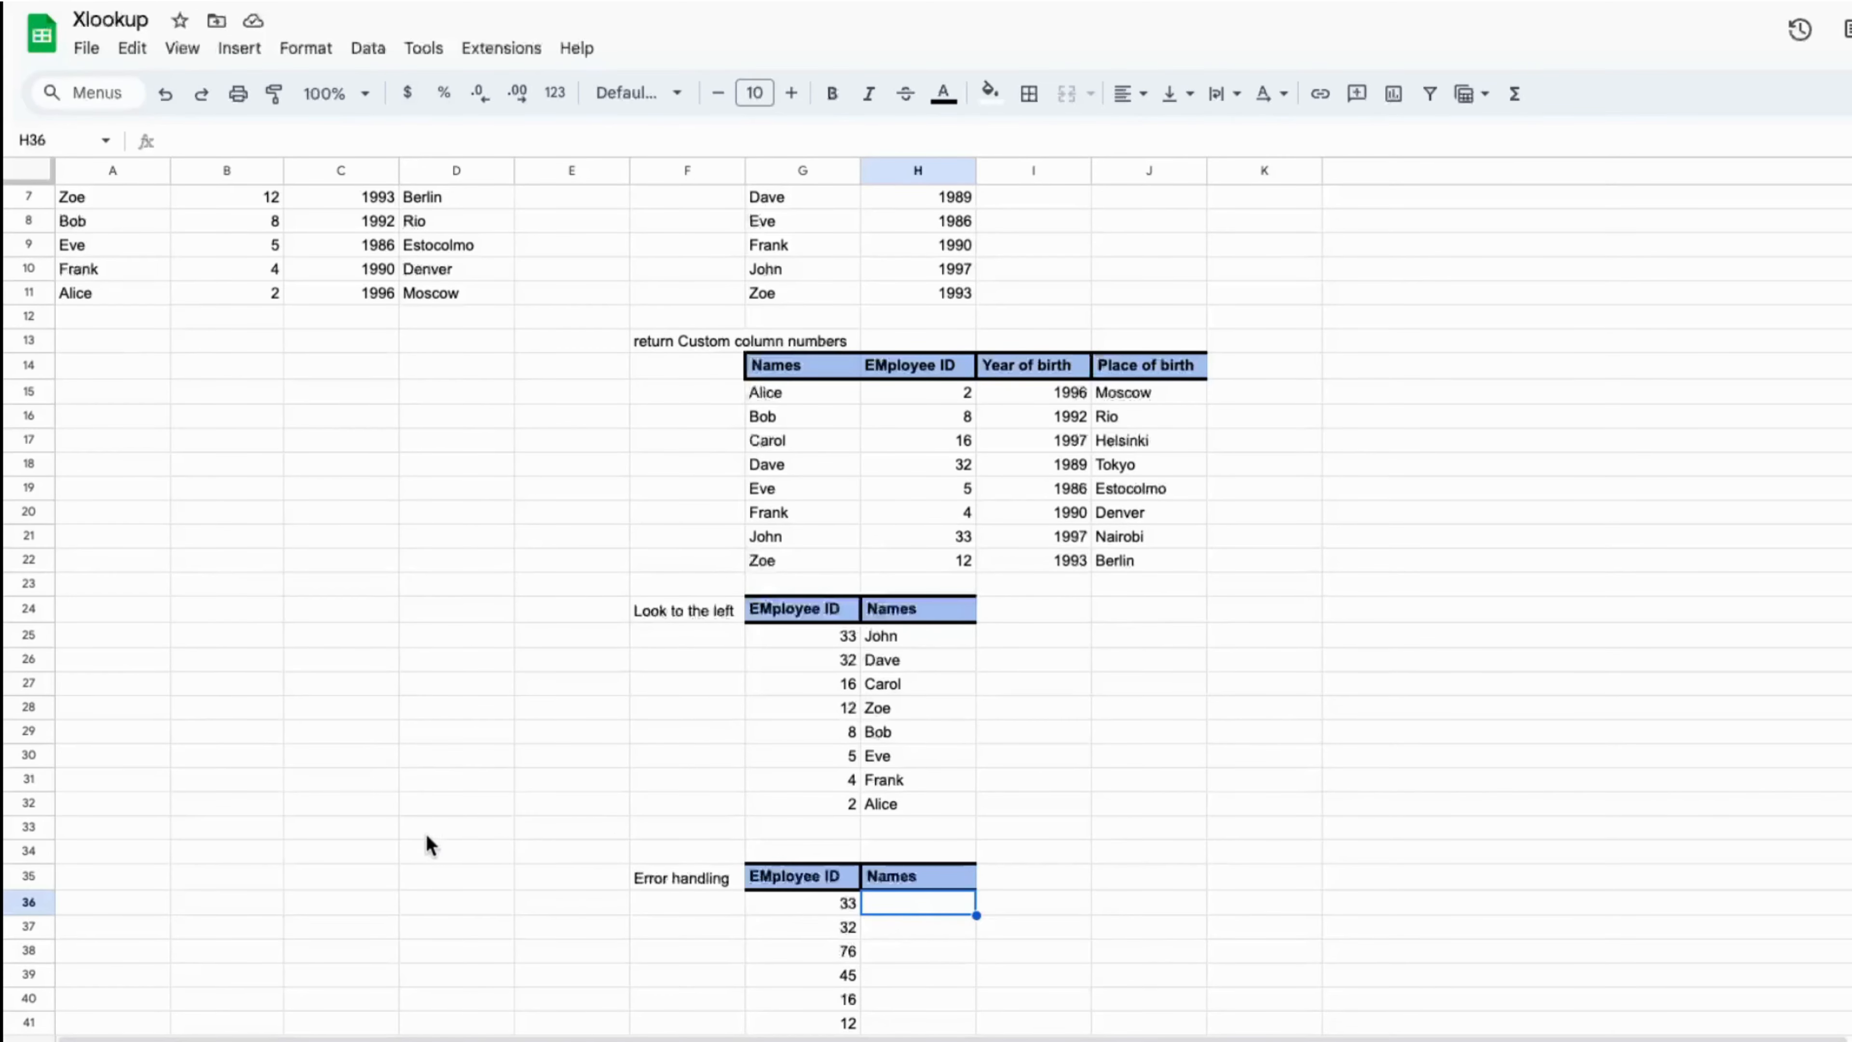
{"action": "scroll", "coordinate": [422, 832], "scroll_direction": "down", "scroll_amount": 5}
{"action": "scroll", "coordinate": [421, 836], "scroll_direction": "up", "scroll_amount": 7}
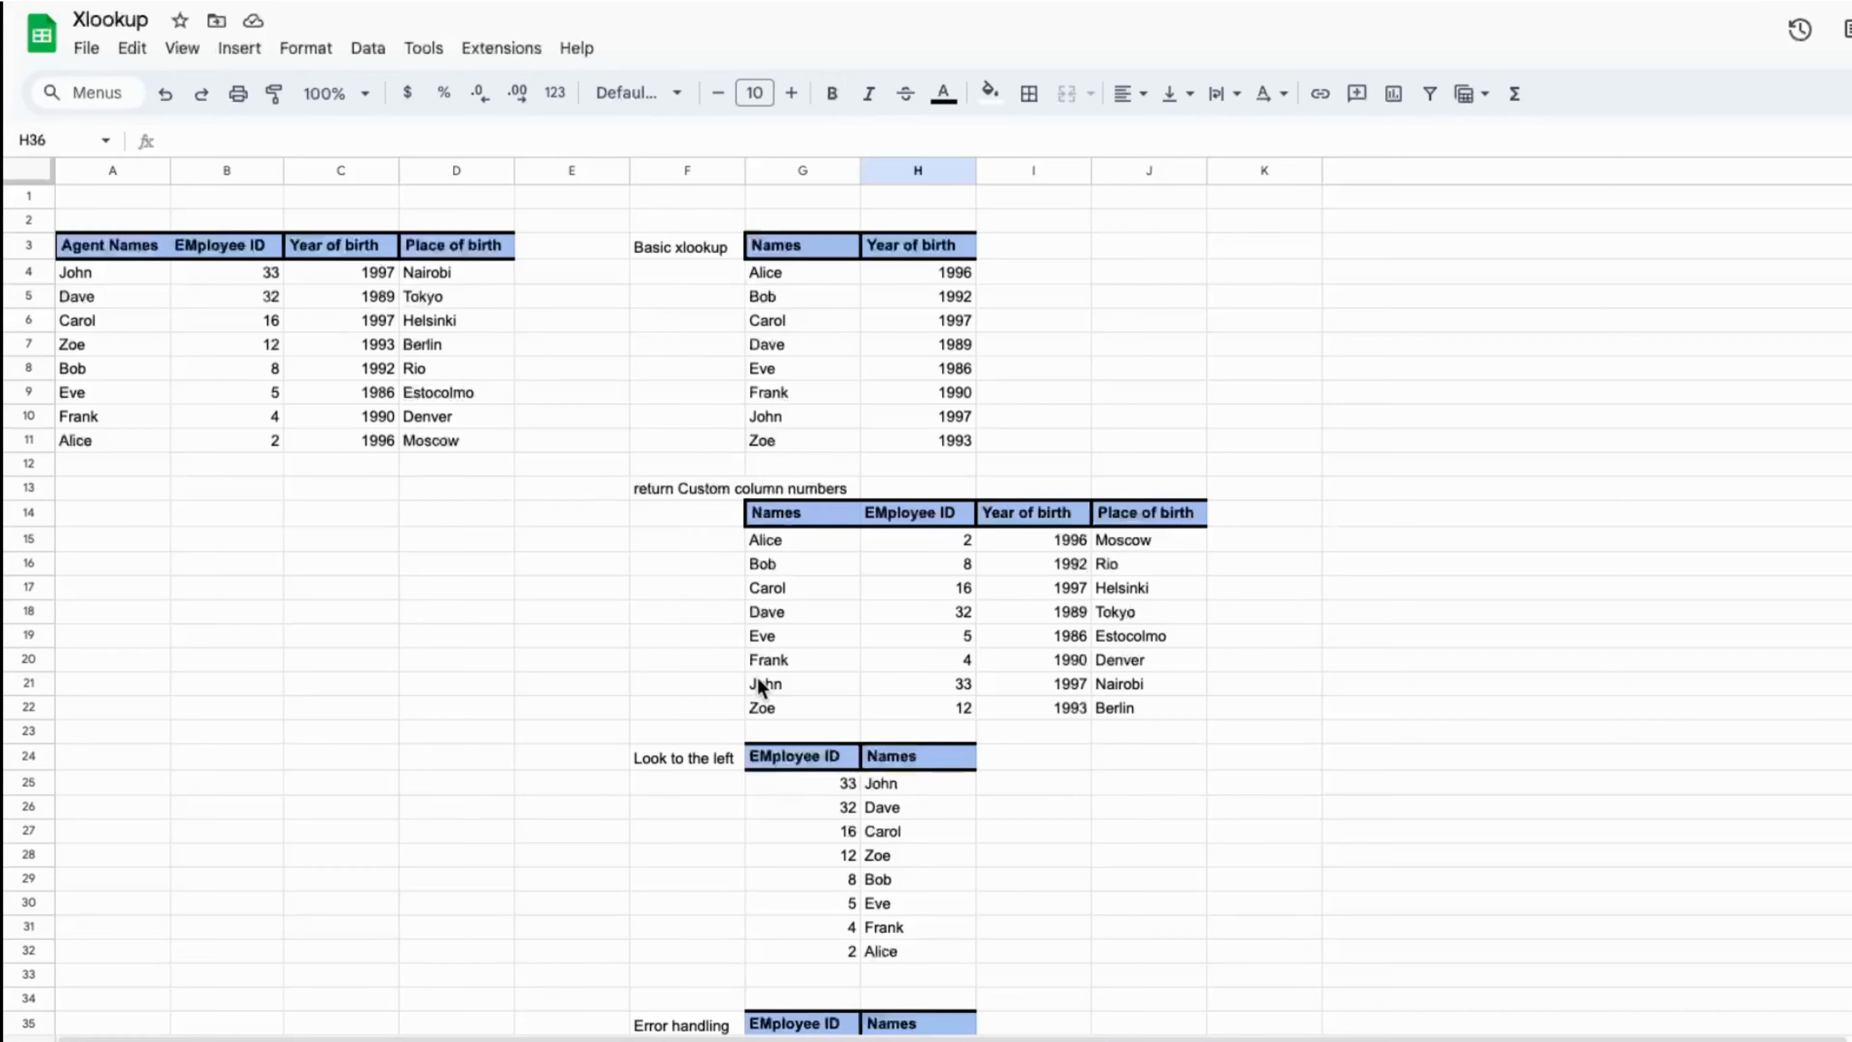
{"action": "scroll", "coordinate": [757, 678], "scroll_direction": "down", "scroll_amount": 5}
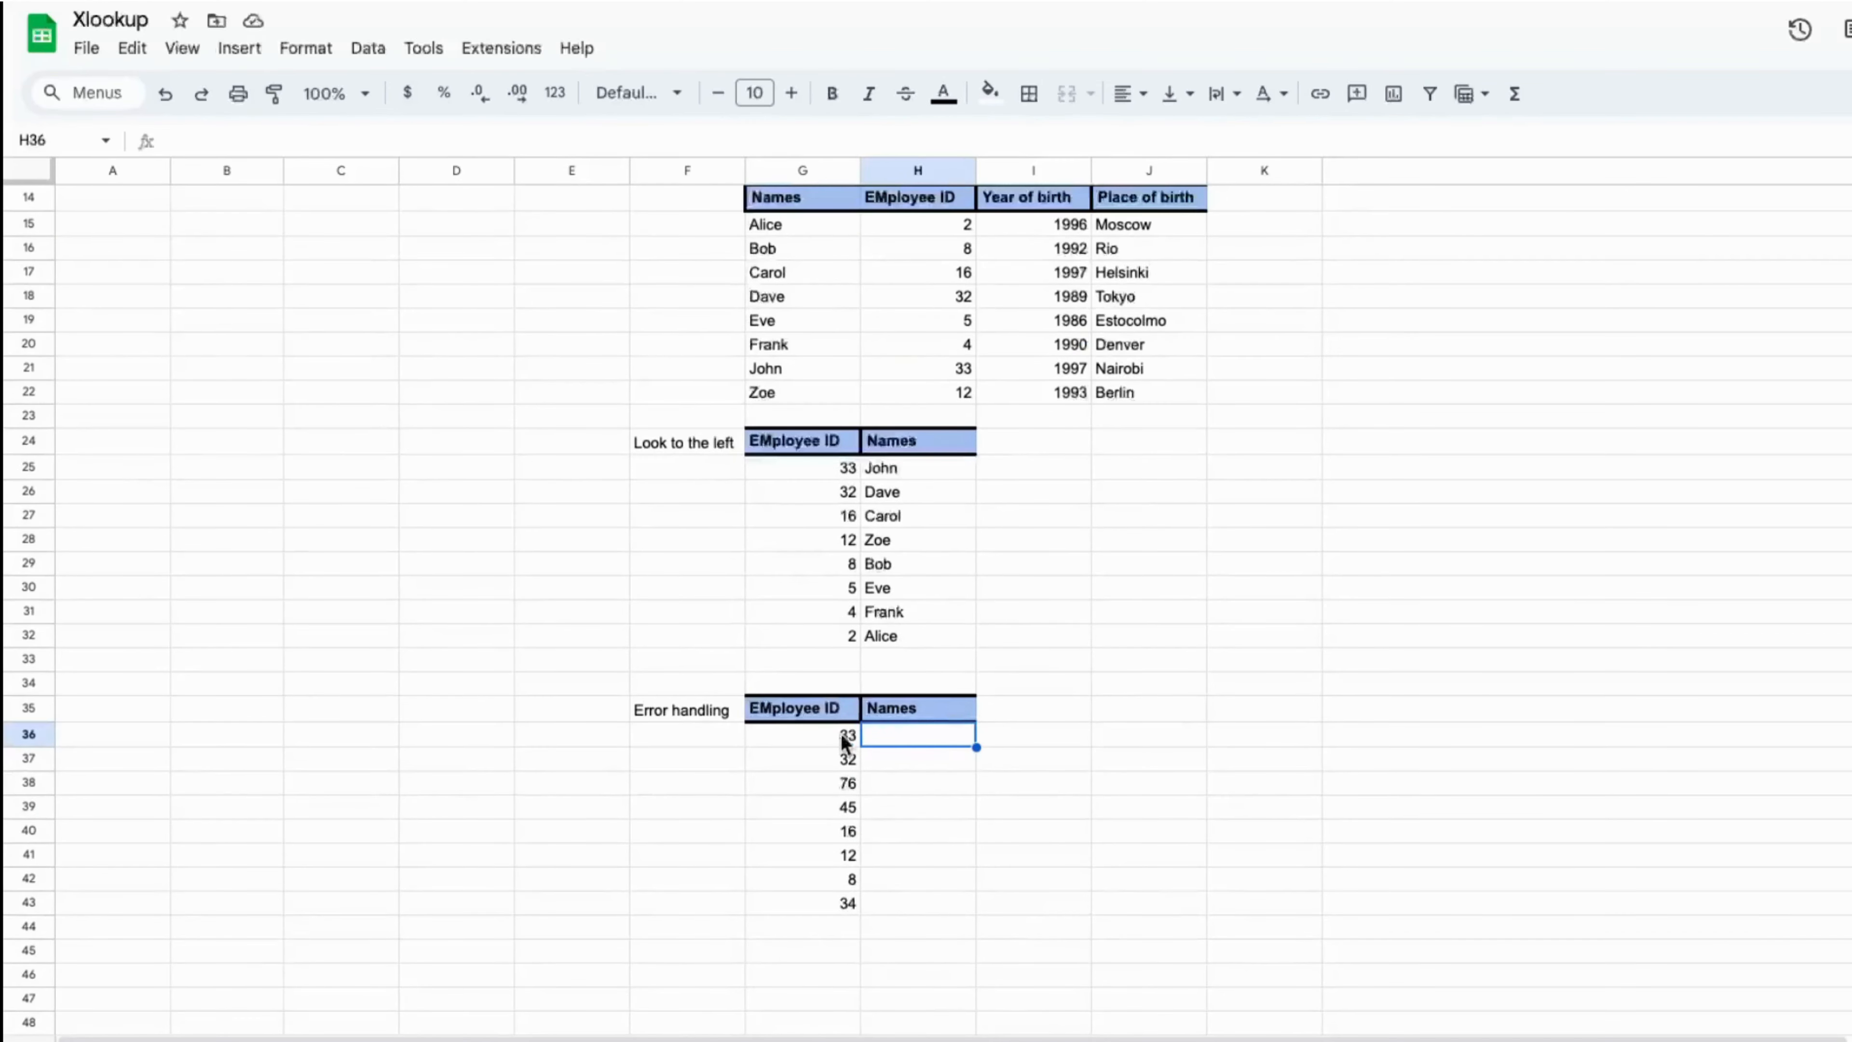
{"action": "left_click", "coordinate": [871, 465]}
{"action": "key", "text": "ctrl+c"}
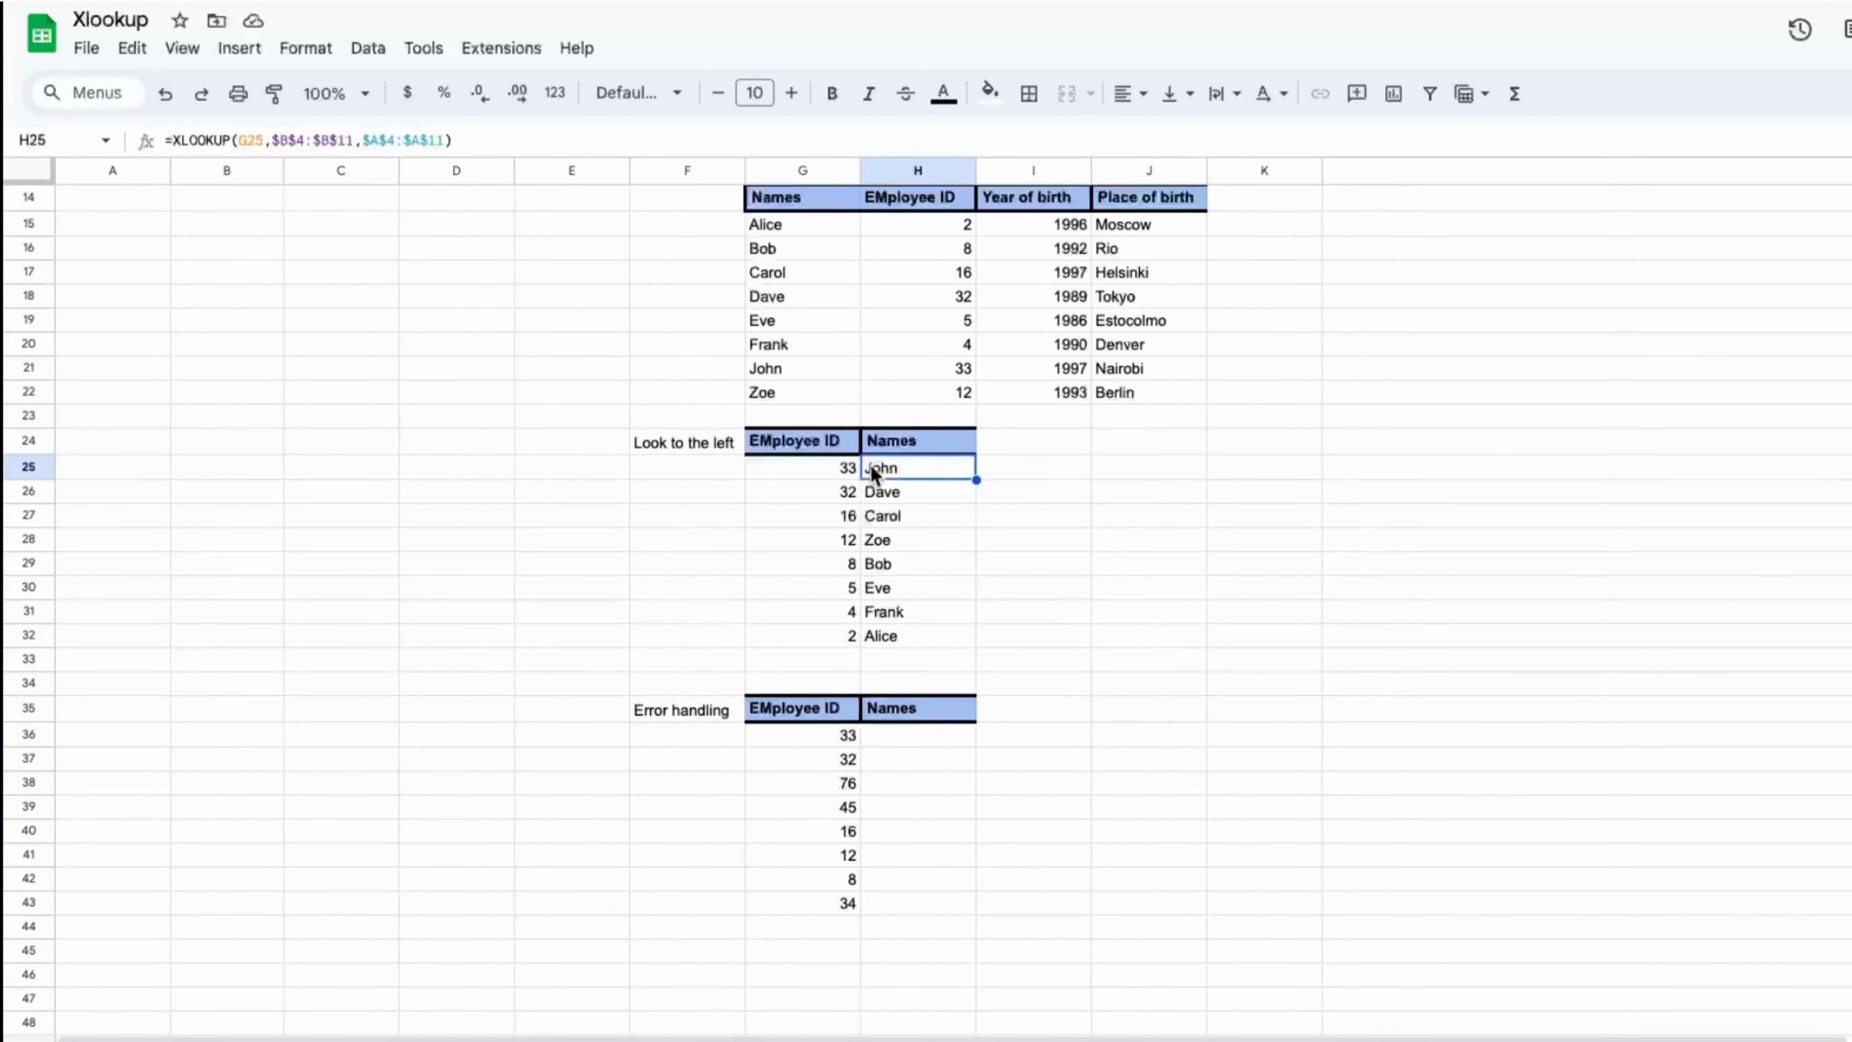
{"action": "left_click", "coordinate": [894, 732]}
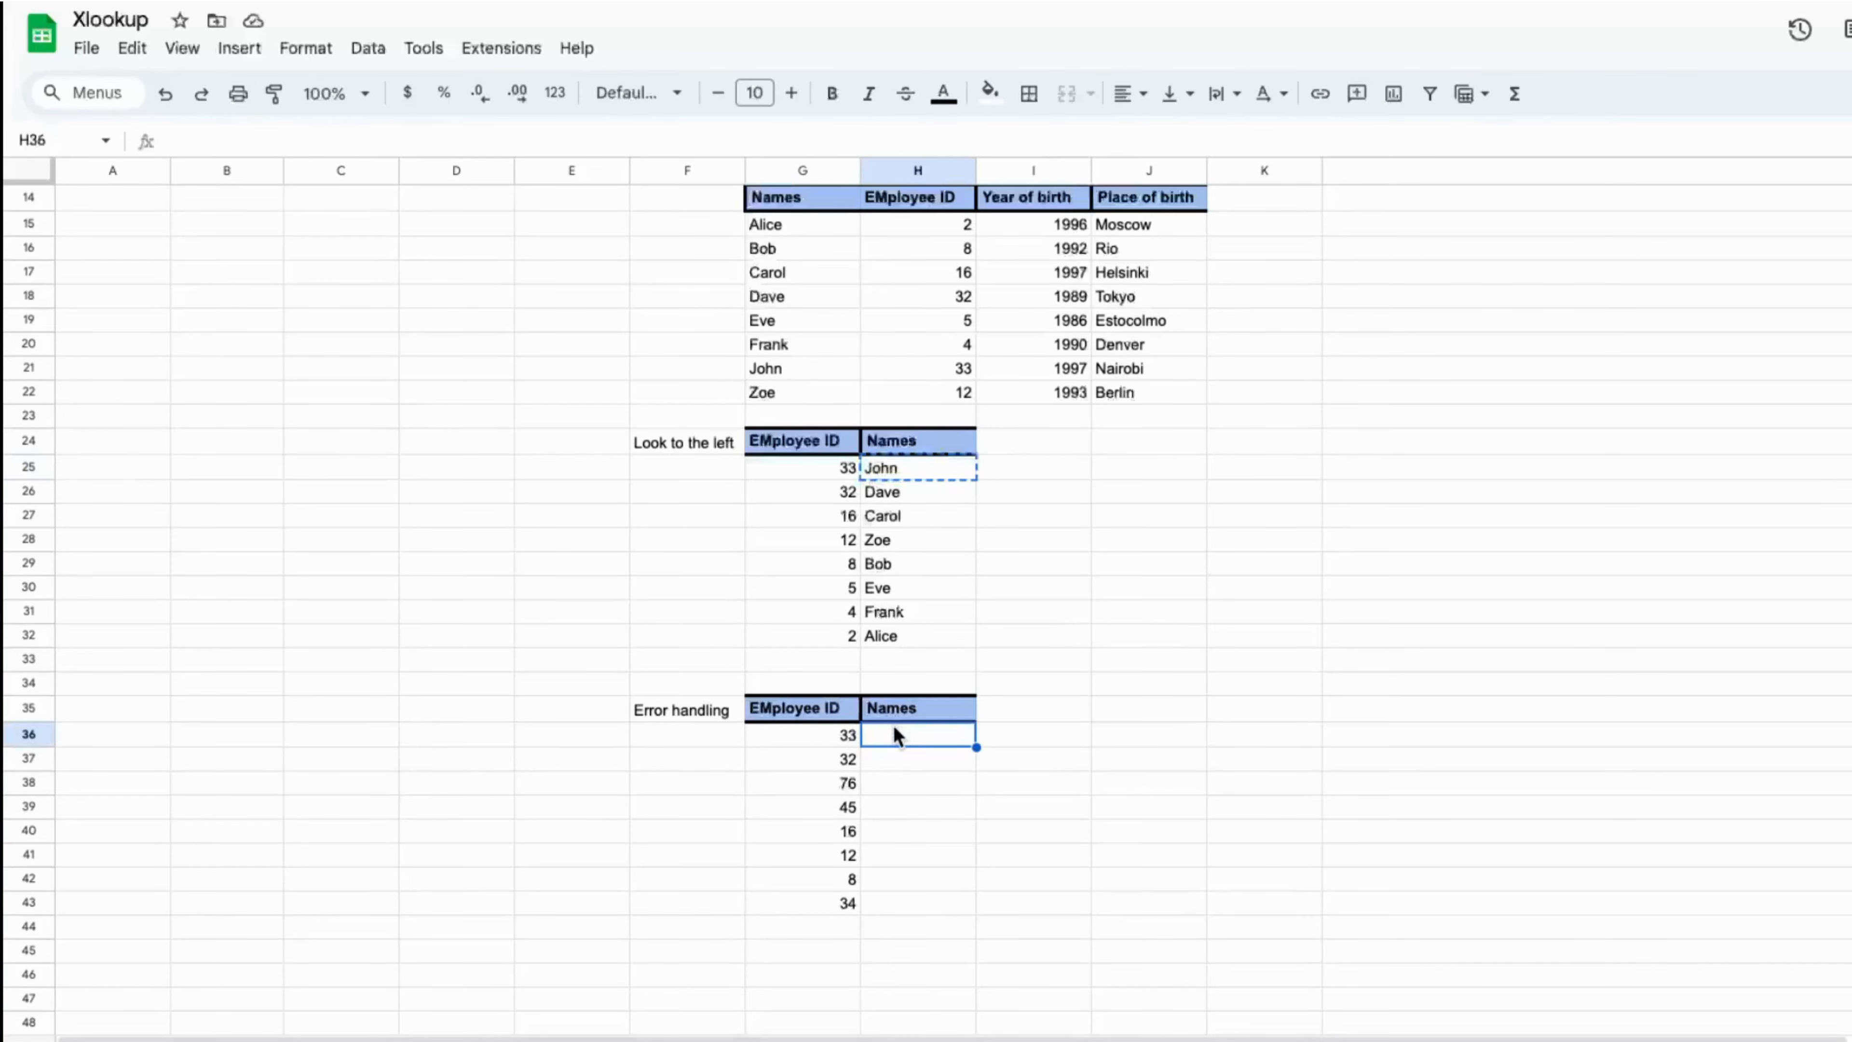
{"action": "key", "text": "ctrl+v"}
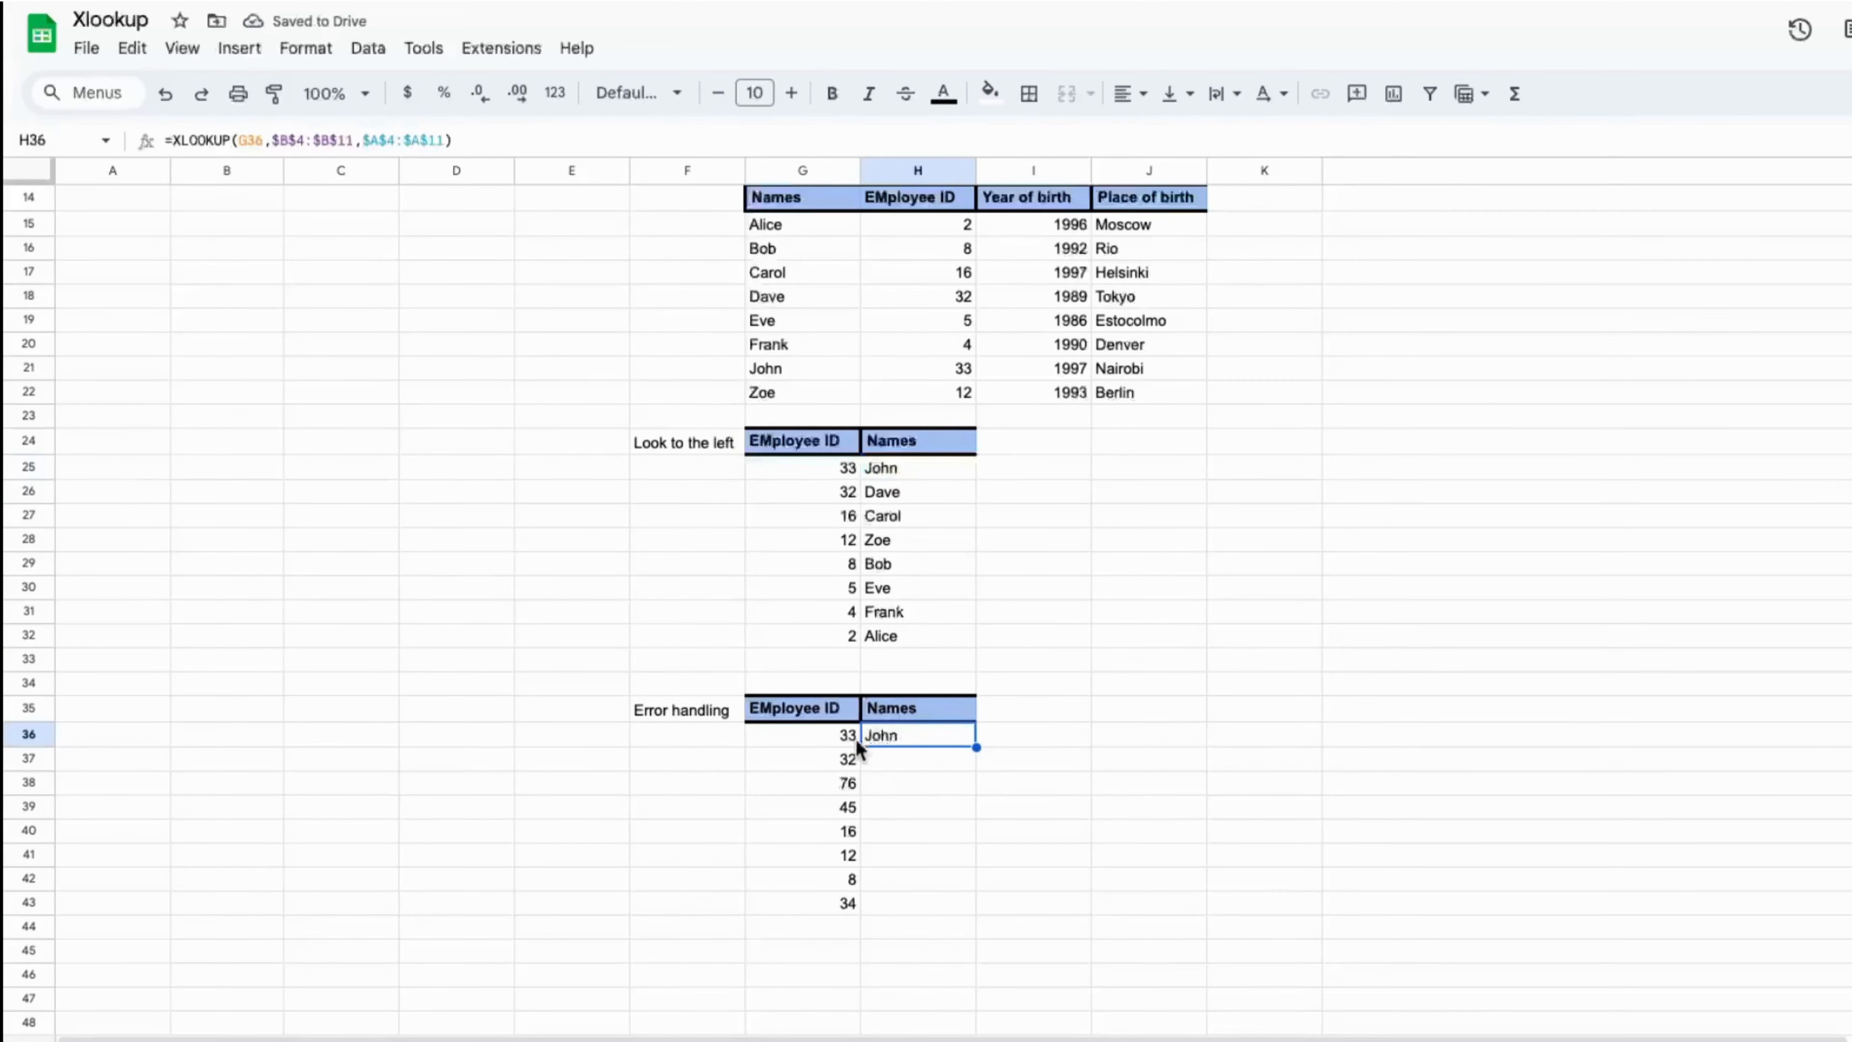
- Fill the H36 formula down through H43 and inspect the error details of the unmatched employee IDs
{"action": "left_click_drag", "start_coordinate": [854, 739], "coordinate": [828, 905]}
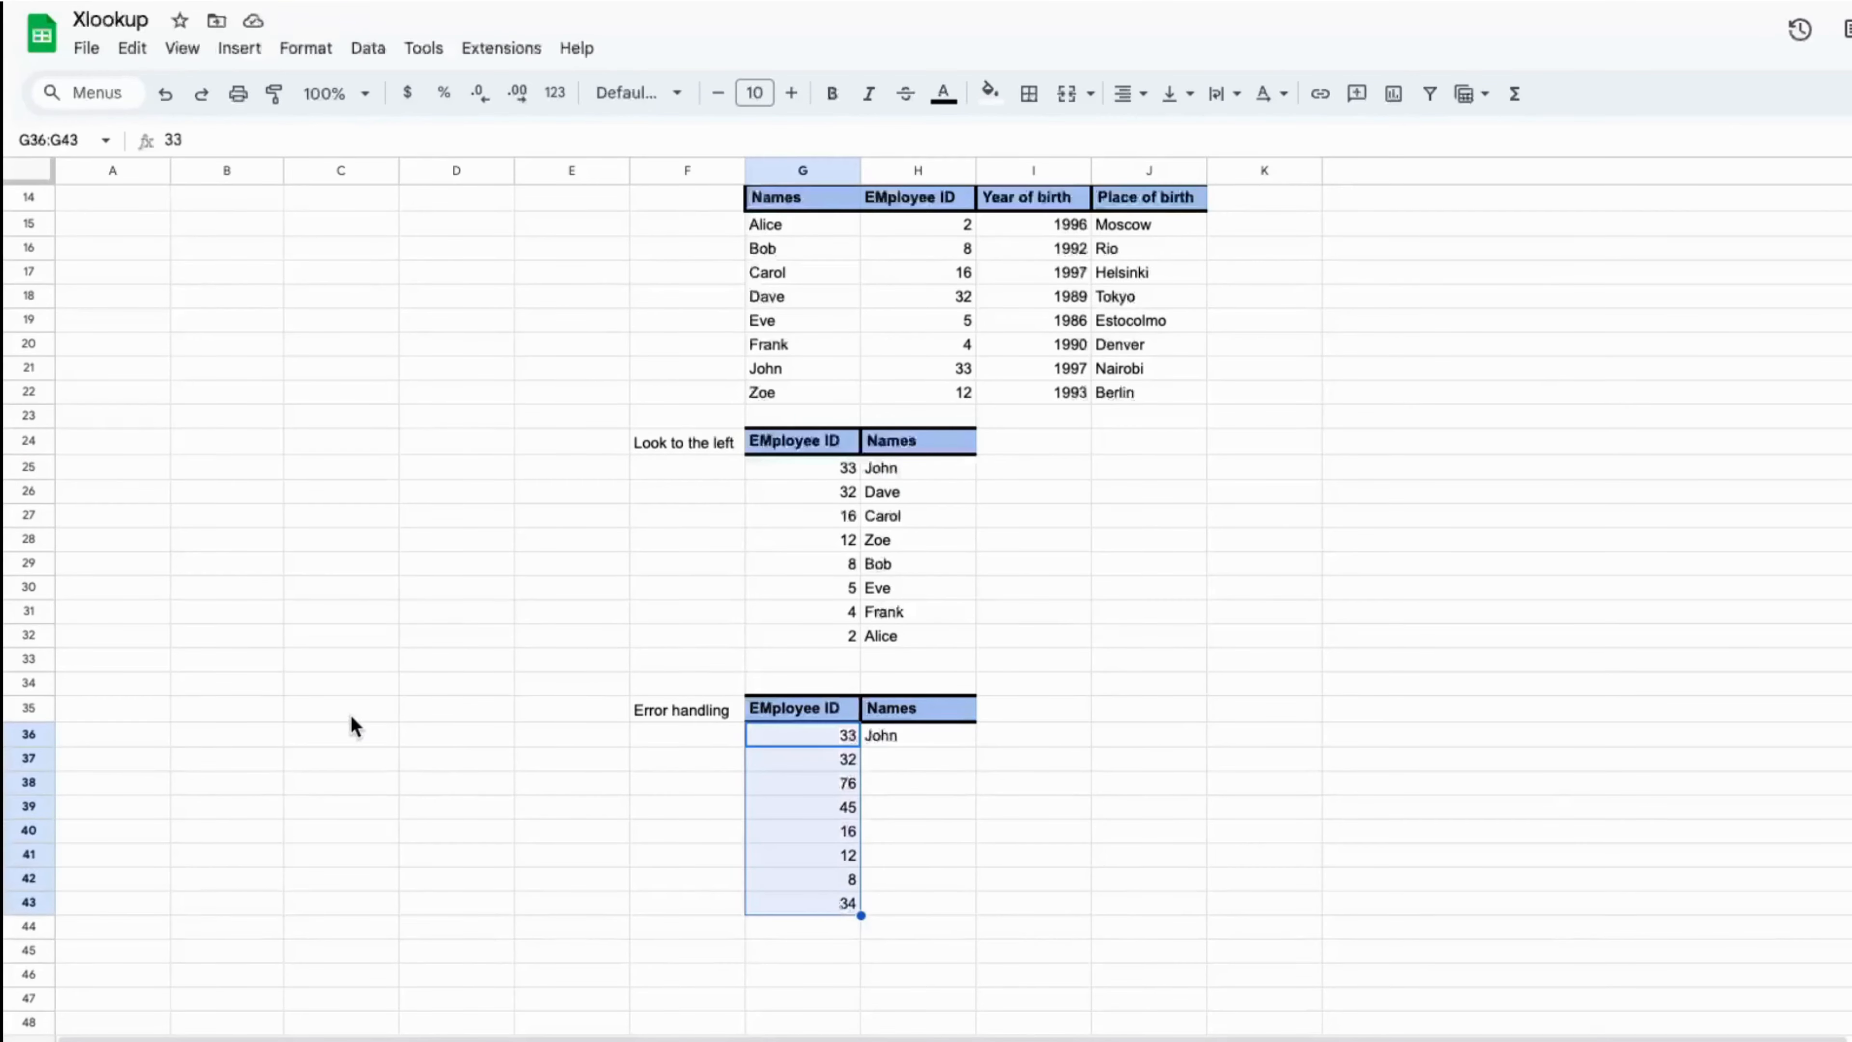
{"action": "scroll", "coordinate": [350, 715], "scroll_direction": "up", "scroll_amount": 5}
{"action": "scroll", "coordinate": [784, 671], "scroll_direction": "down", "scroll_amount": 2}
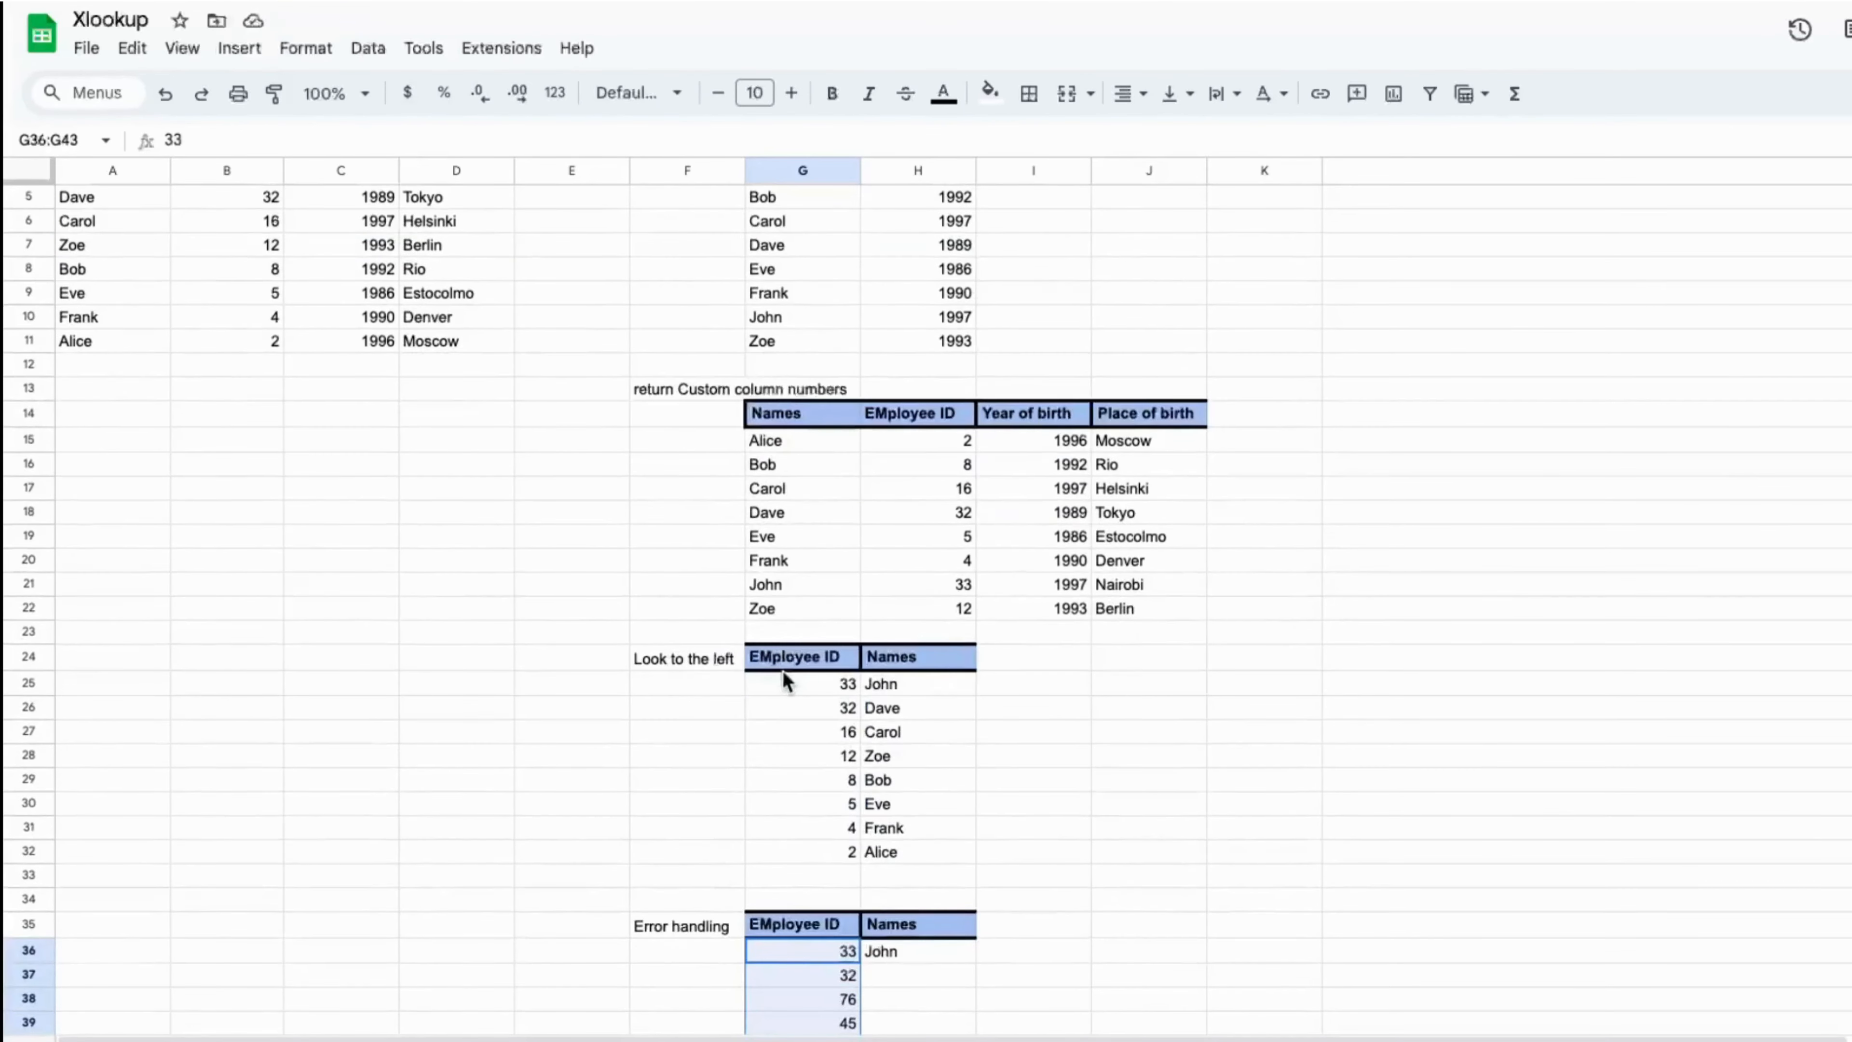
{"action": "scroll", "coordinate": [783, 671], "scroll_direction": "down", "scroll_amount": 1}
{"action": "scroll", "coordinate": [909, 775], "scroll_direction": "down", "scroll_amount": 3}
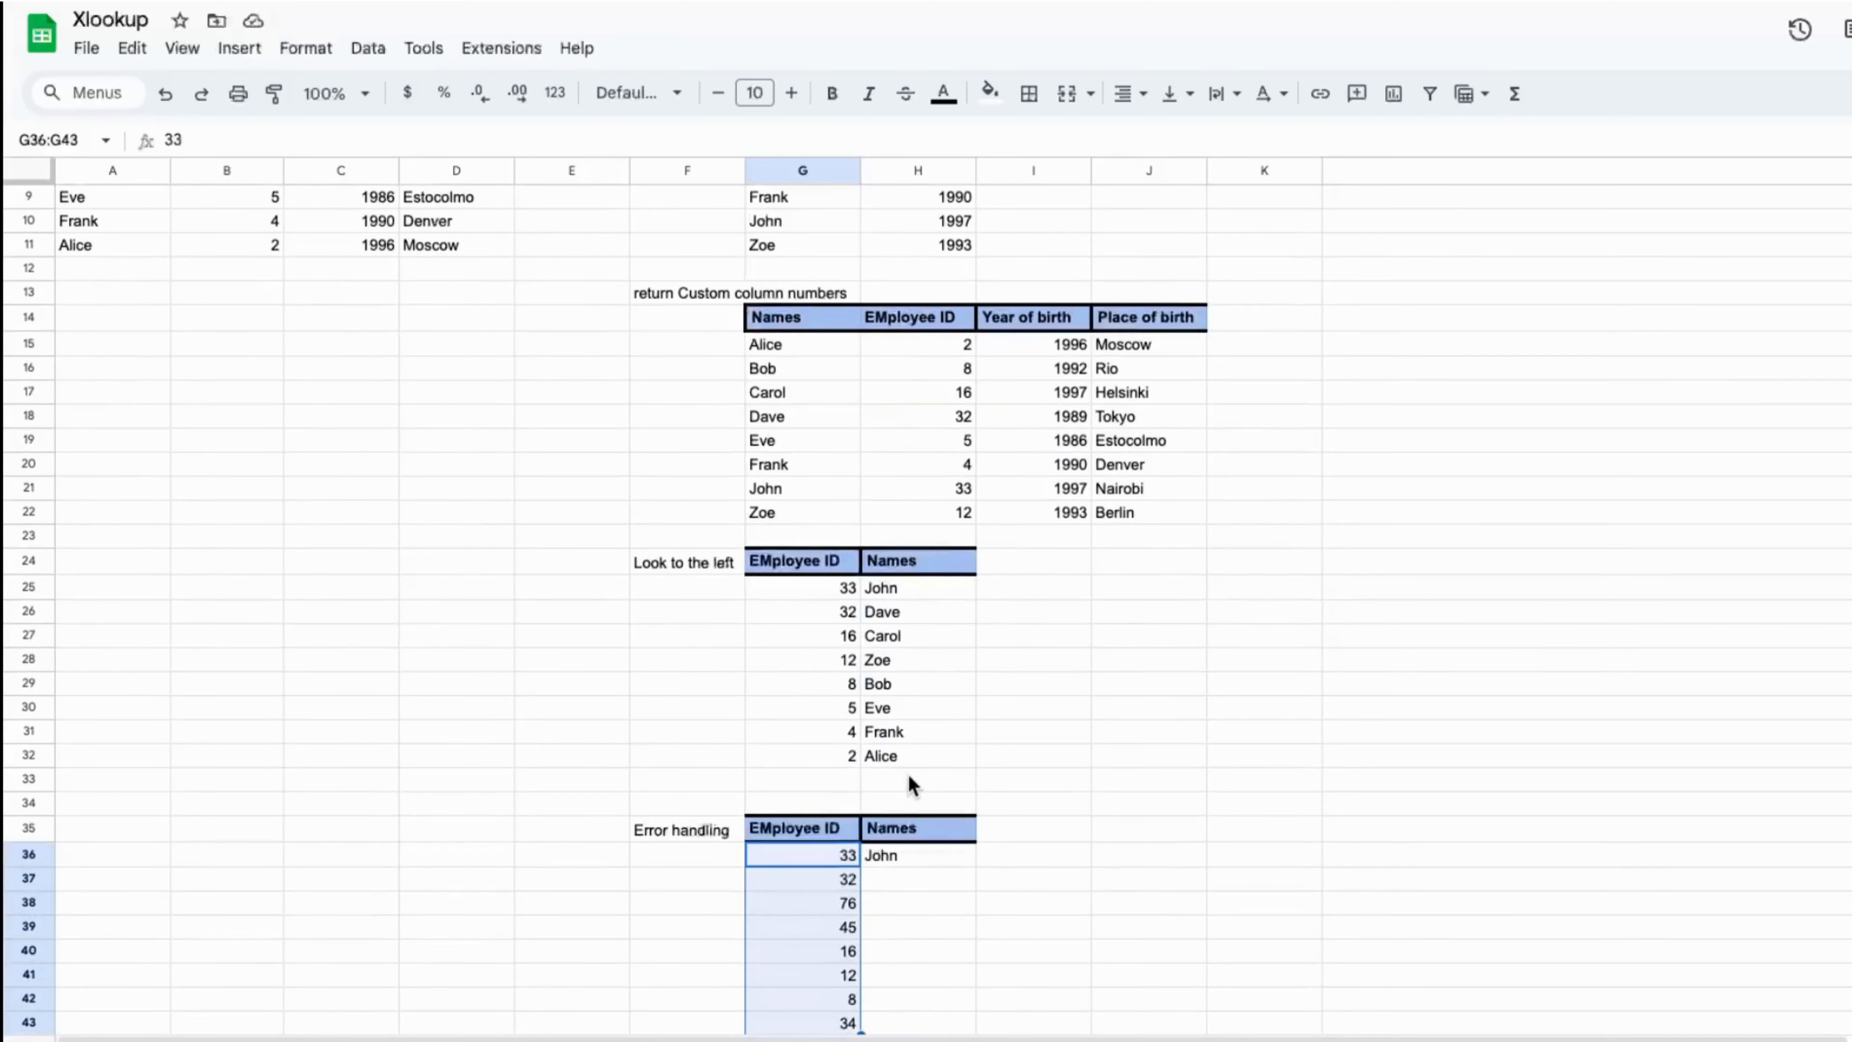
{"action": "left_click", "coordinate": [912, 809]}
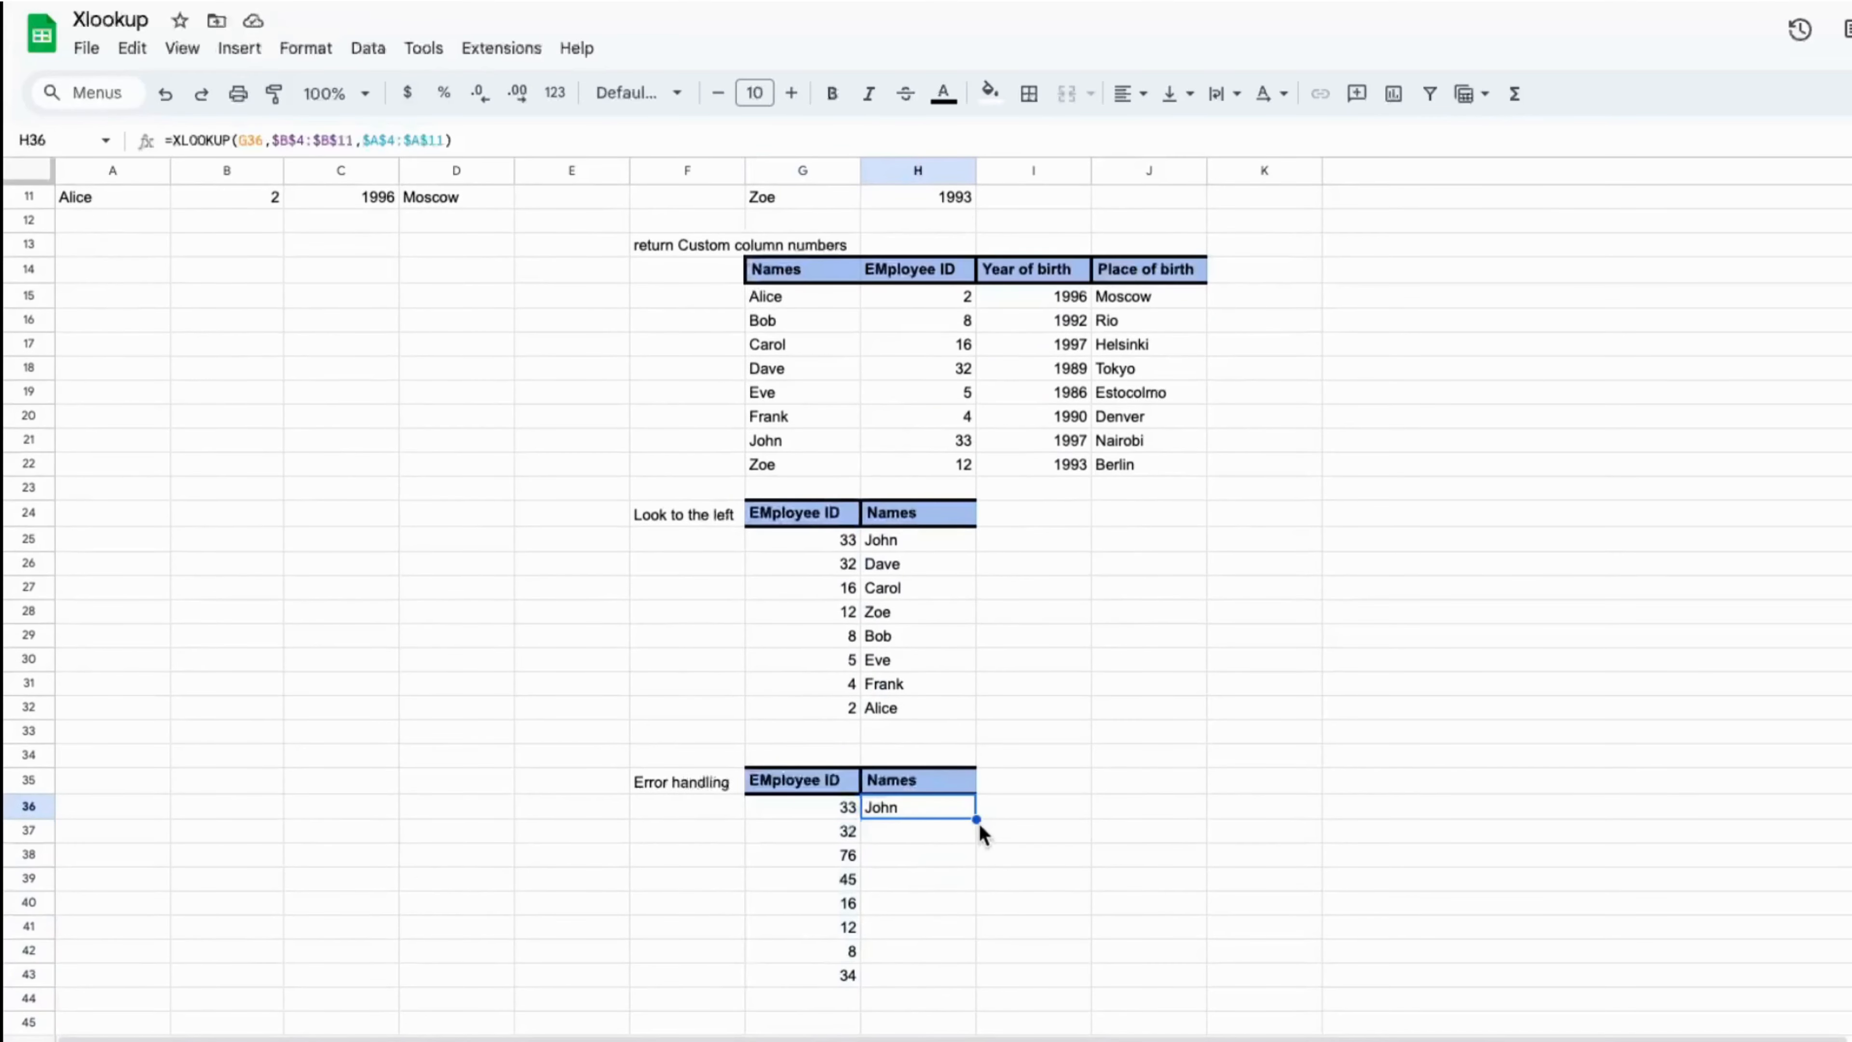
{"action": "left_click_drag", "start_coordinate": [976, 819], "coordinate": [959, 971]}
{"action": "left_click", "coordinate": [930, 860]}
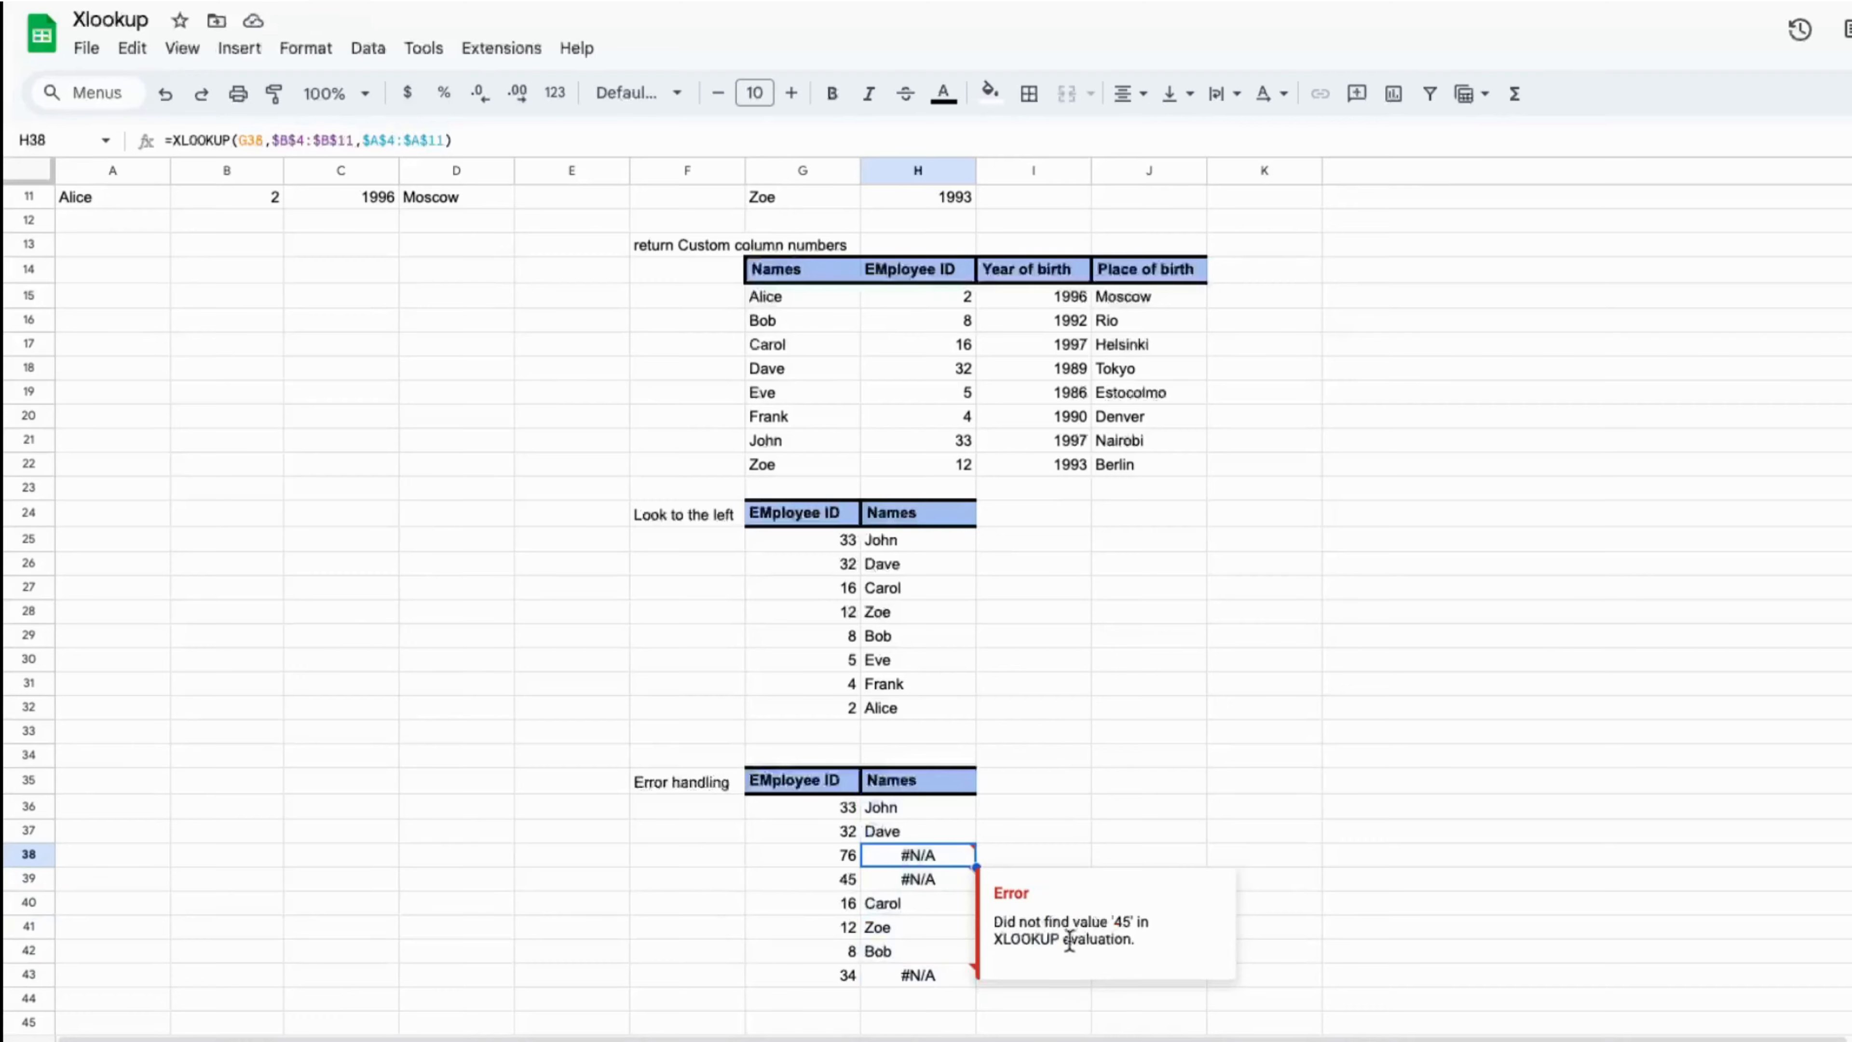
- Add a fourth argument, the missing-value text "Vale does not exist", to the XLOOKUP formula in H36
{"action": "left_click", "coordinate": [921, 814]}
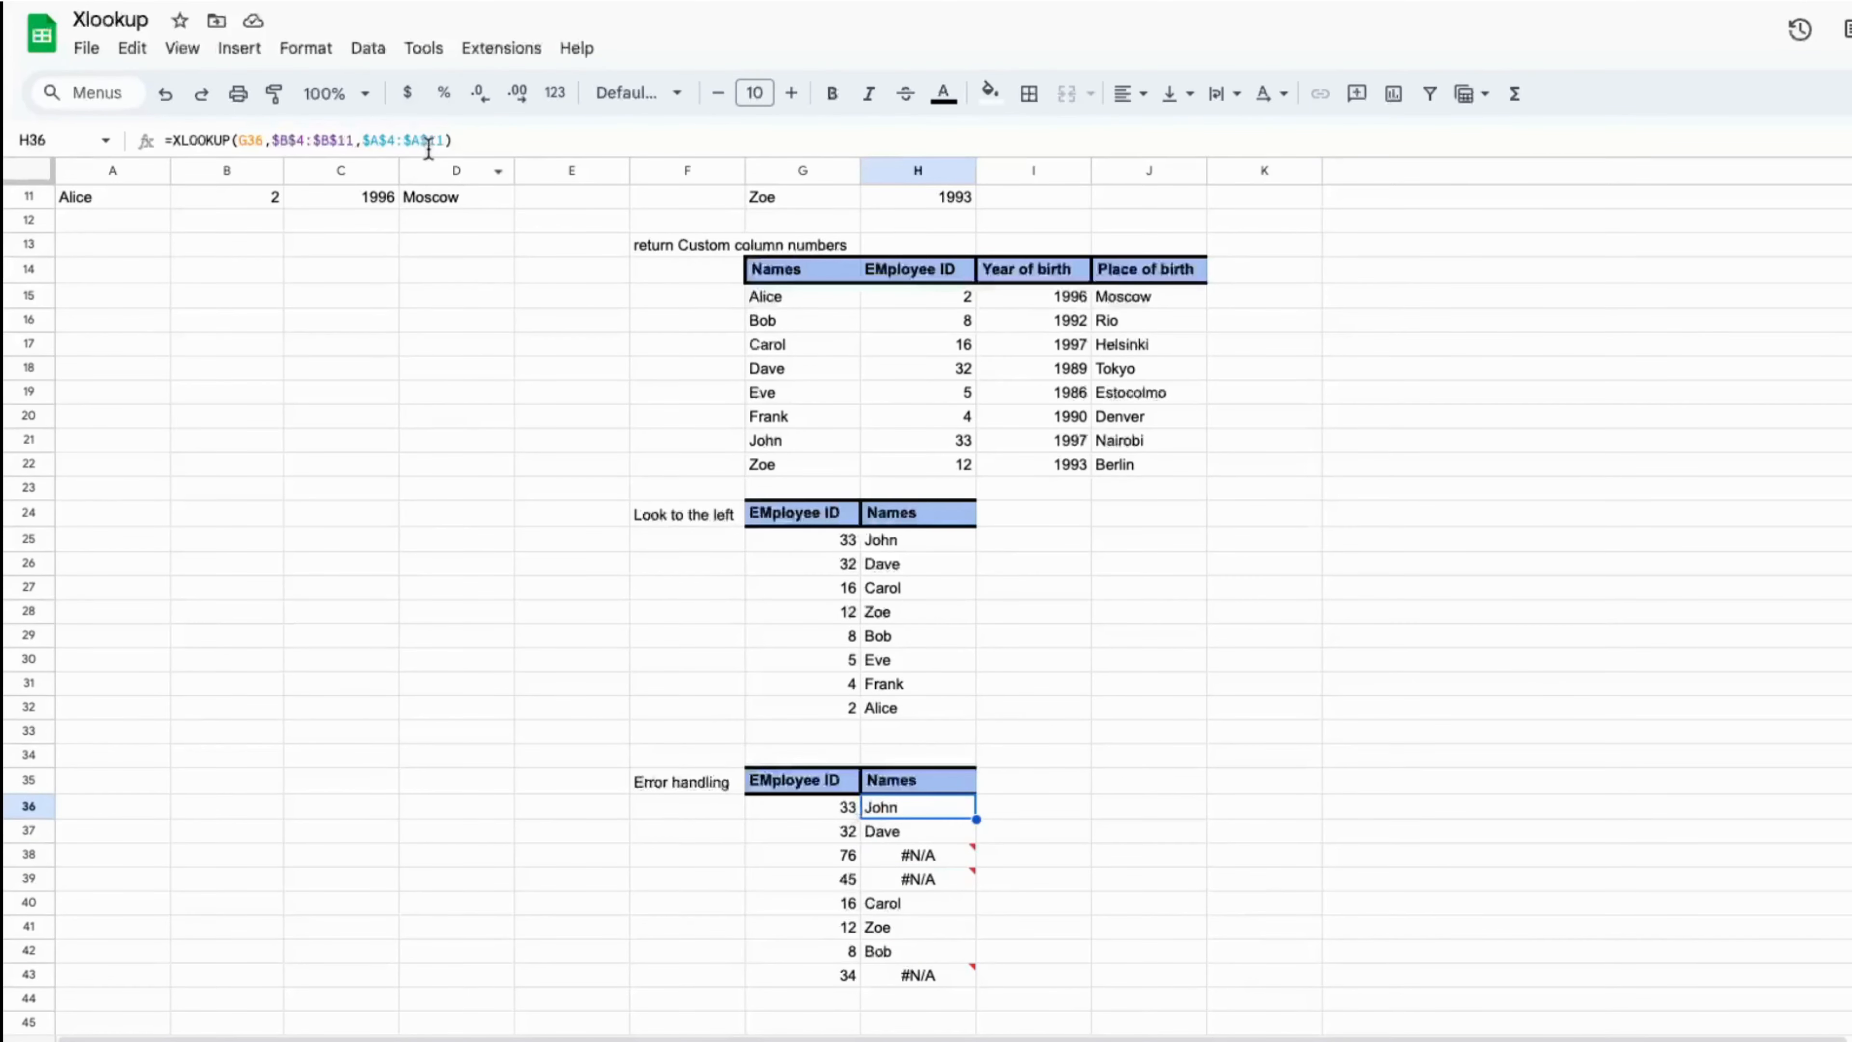
{"action": "left_click", "coordinate": [446, 140]}
{"action": "type", "text": ","}
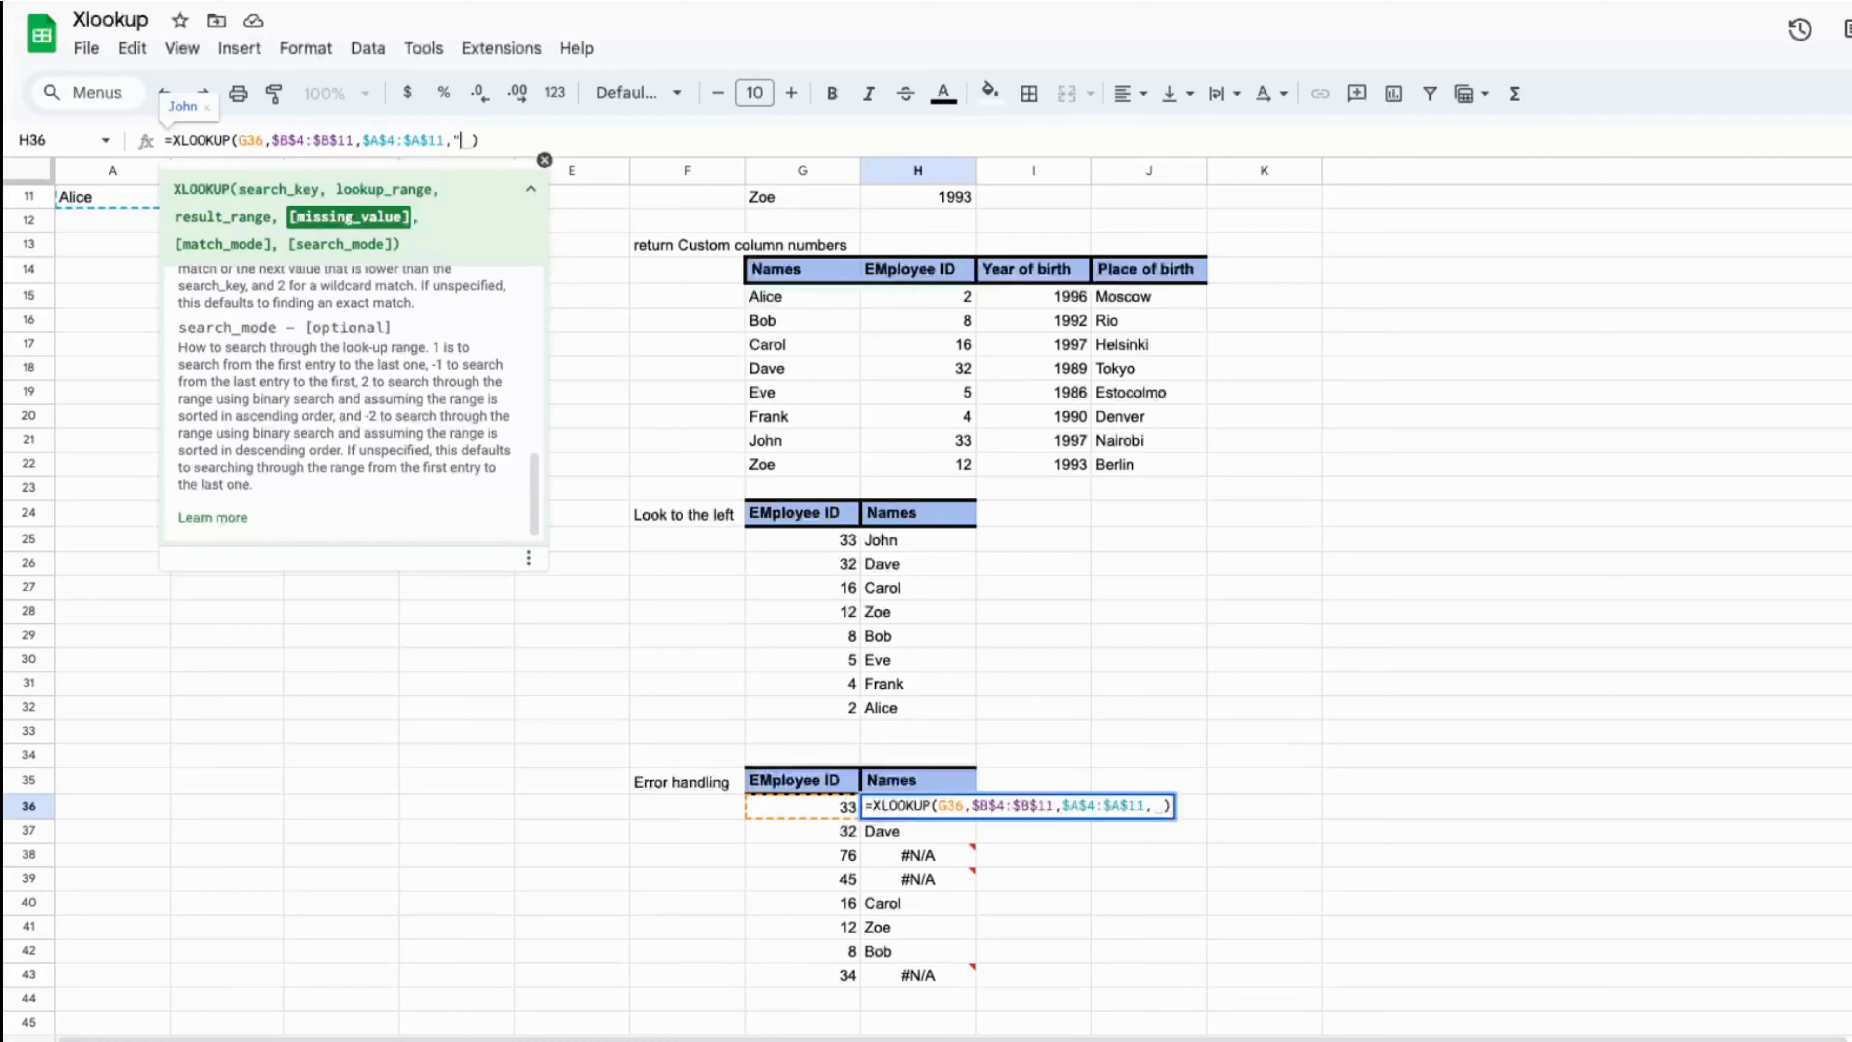
{"action": "type", "text": "\""}
{"action": "type", "text": "Va"}
{"action": "type", "text": "le does n"}
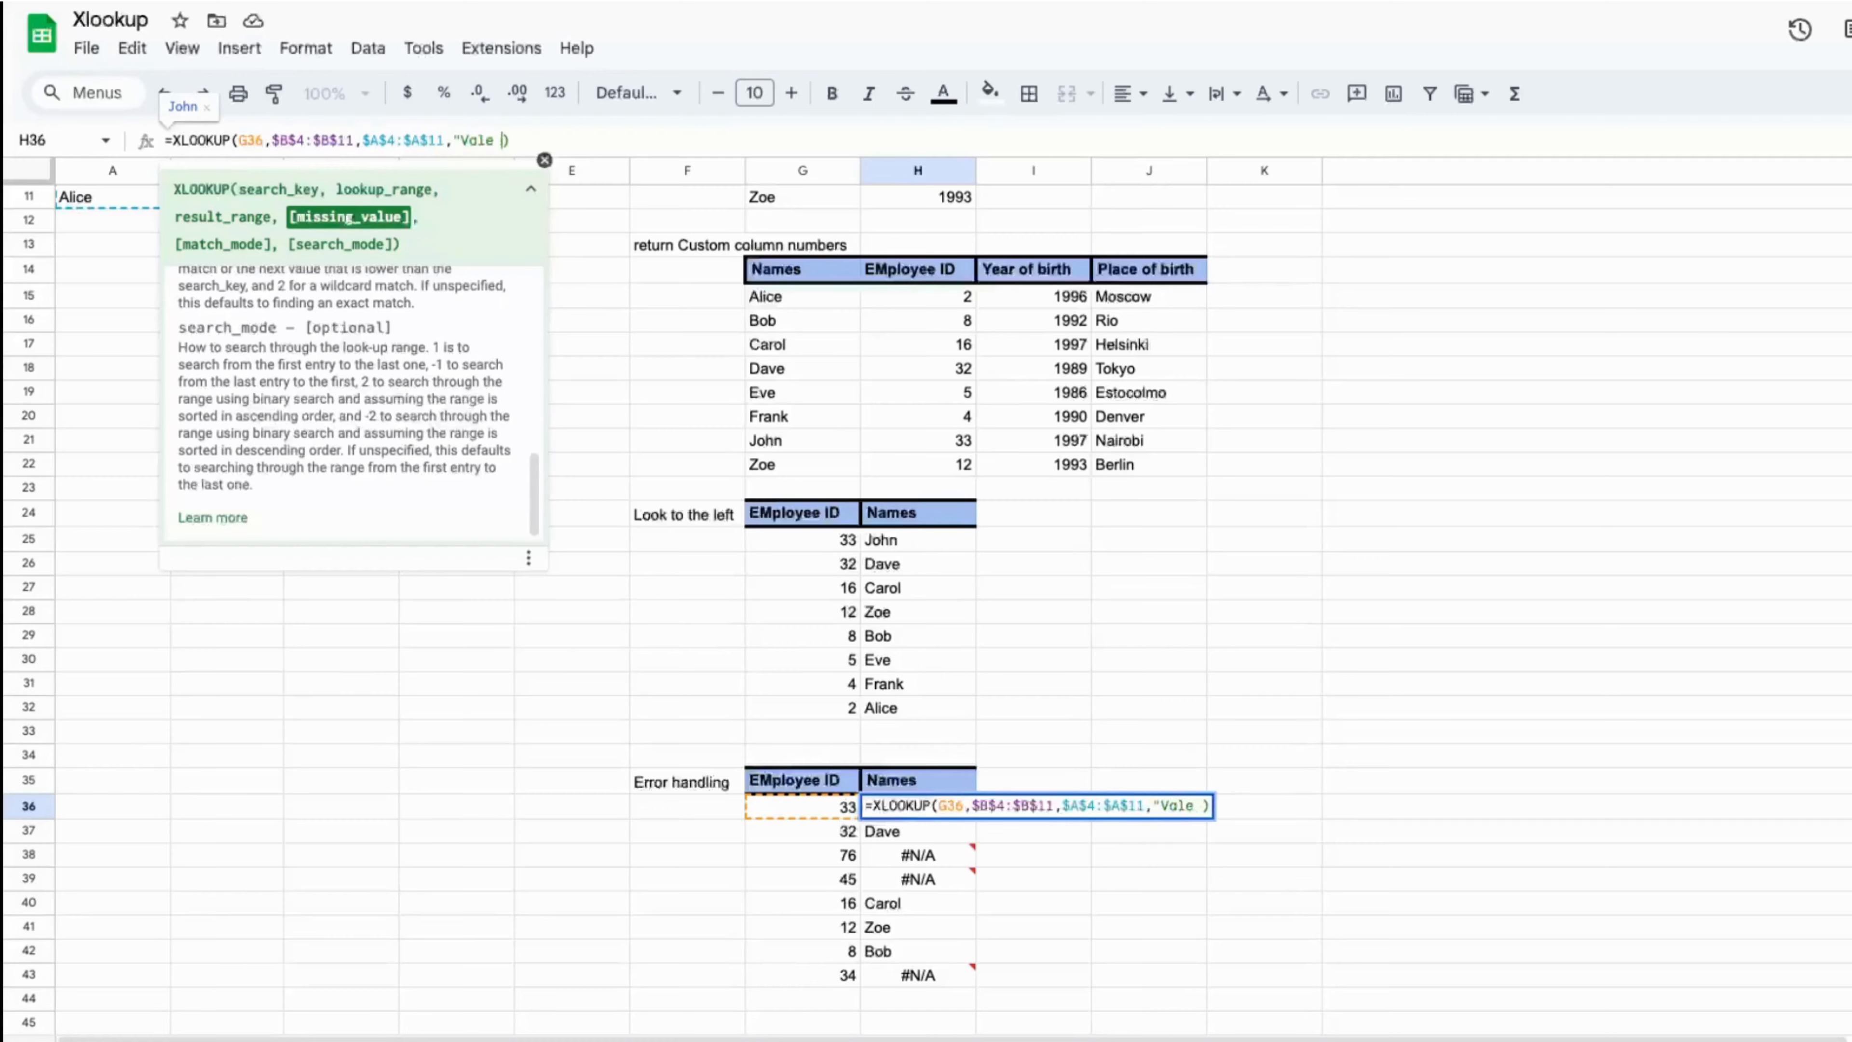
{"action": "type", "text": "ot exi"}
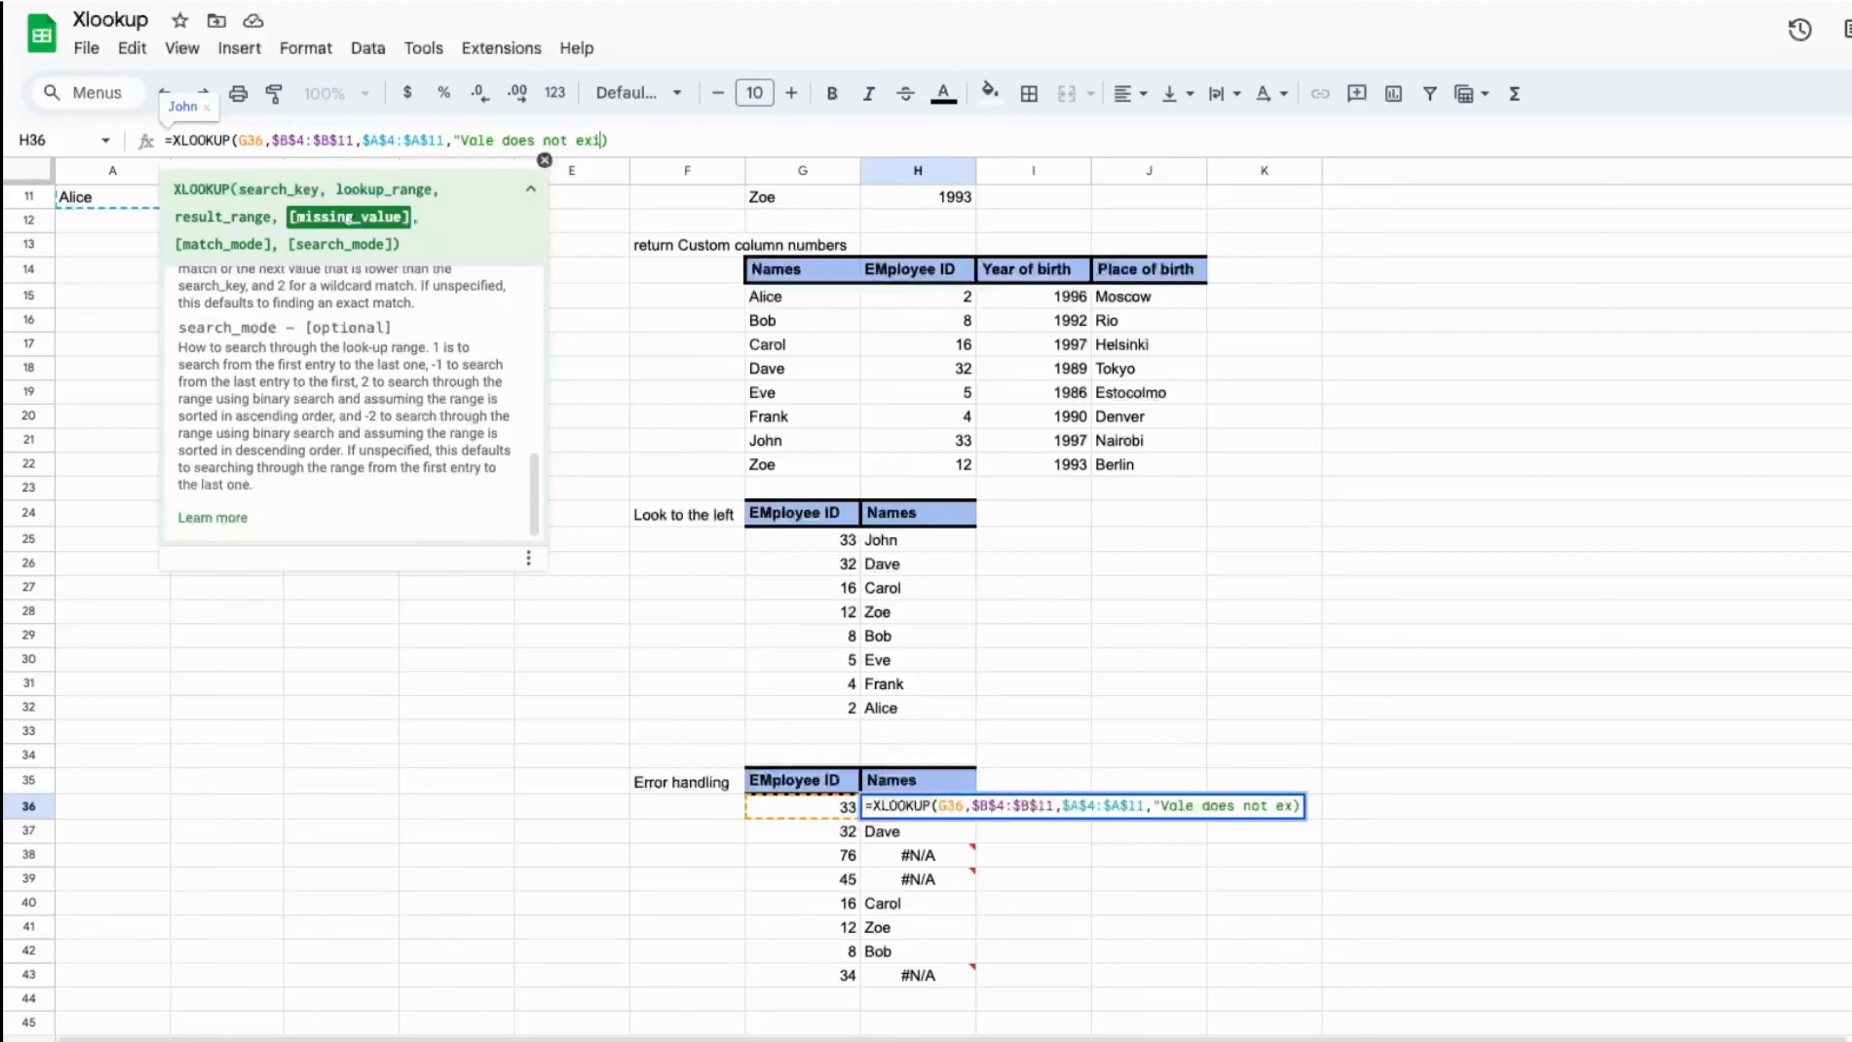
{"action": "type", "text": "st"}
- Replace "Vale" with "Emp id" and close the quotation so the H36 formula ends with "Emp id does not exist")
{"action": "left_click_drag", "start_coordinate": [497, 138], "coordinate": [477, 139]}
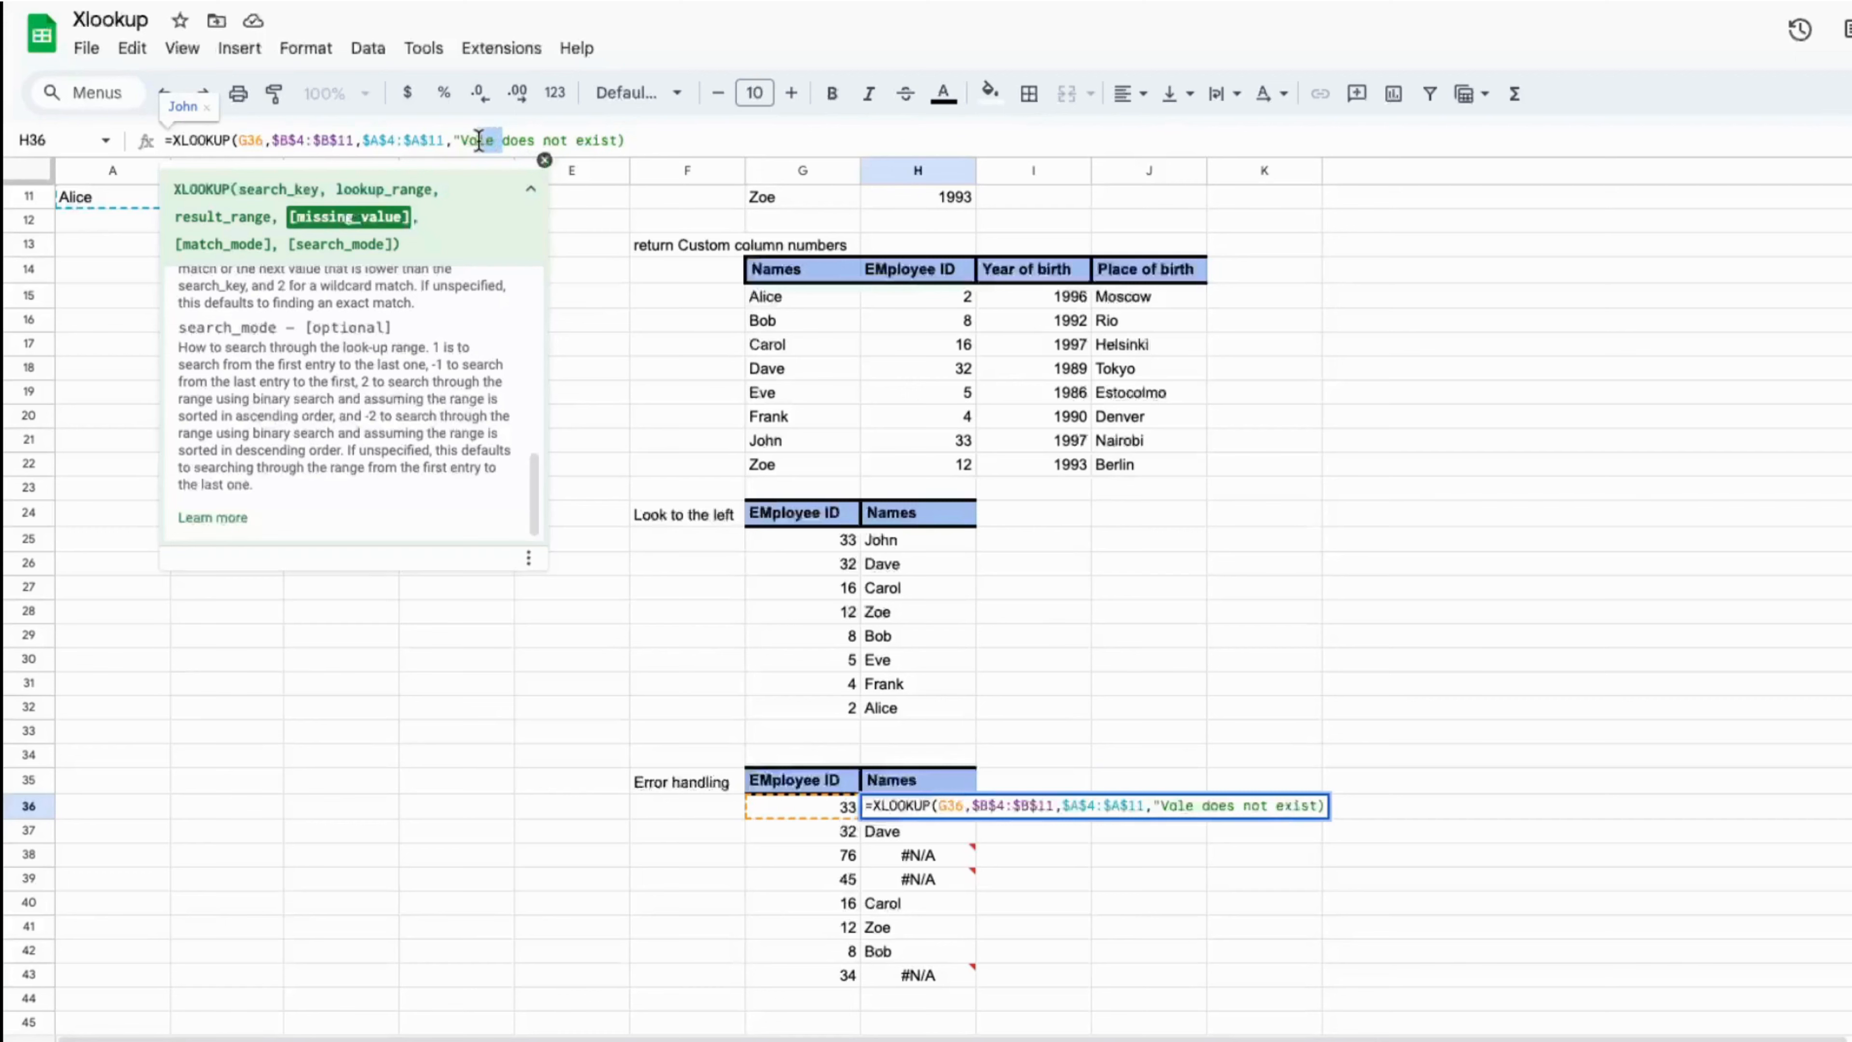
{"action": "type", "text": "E"}
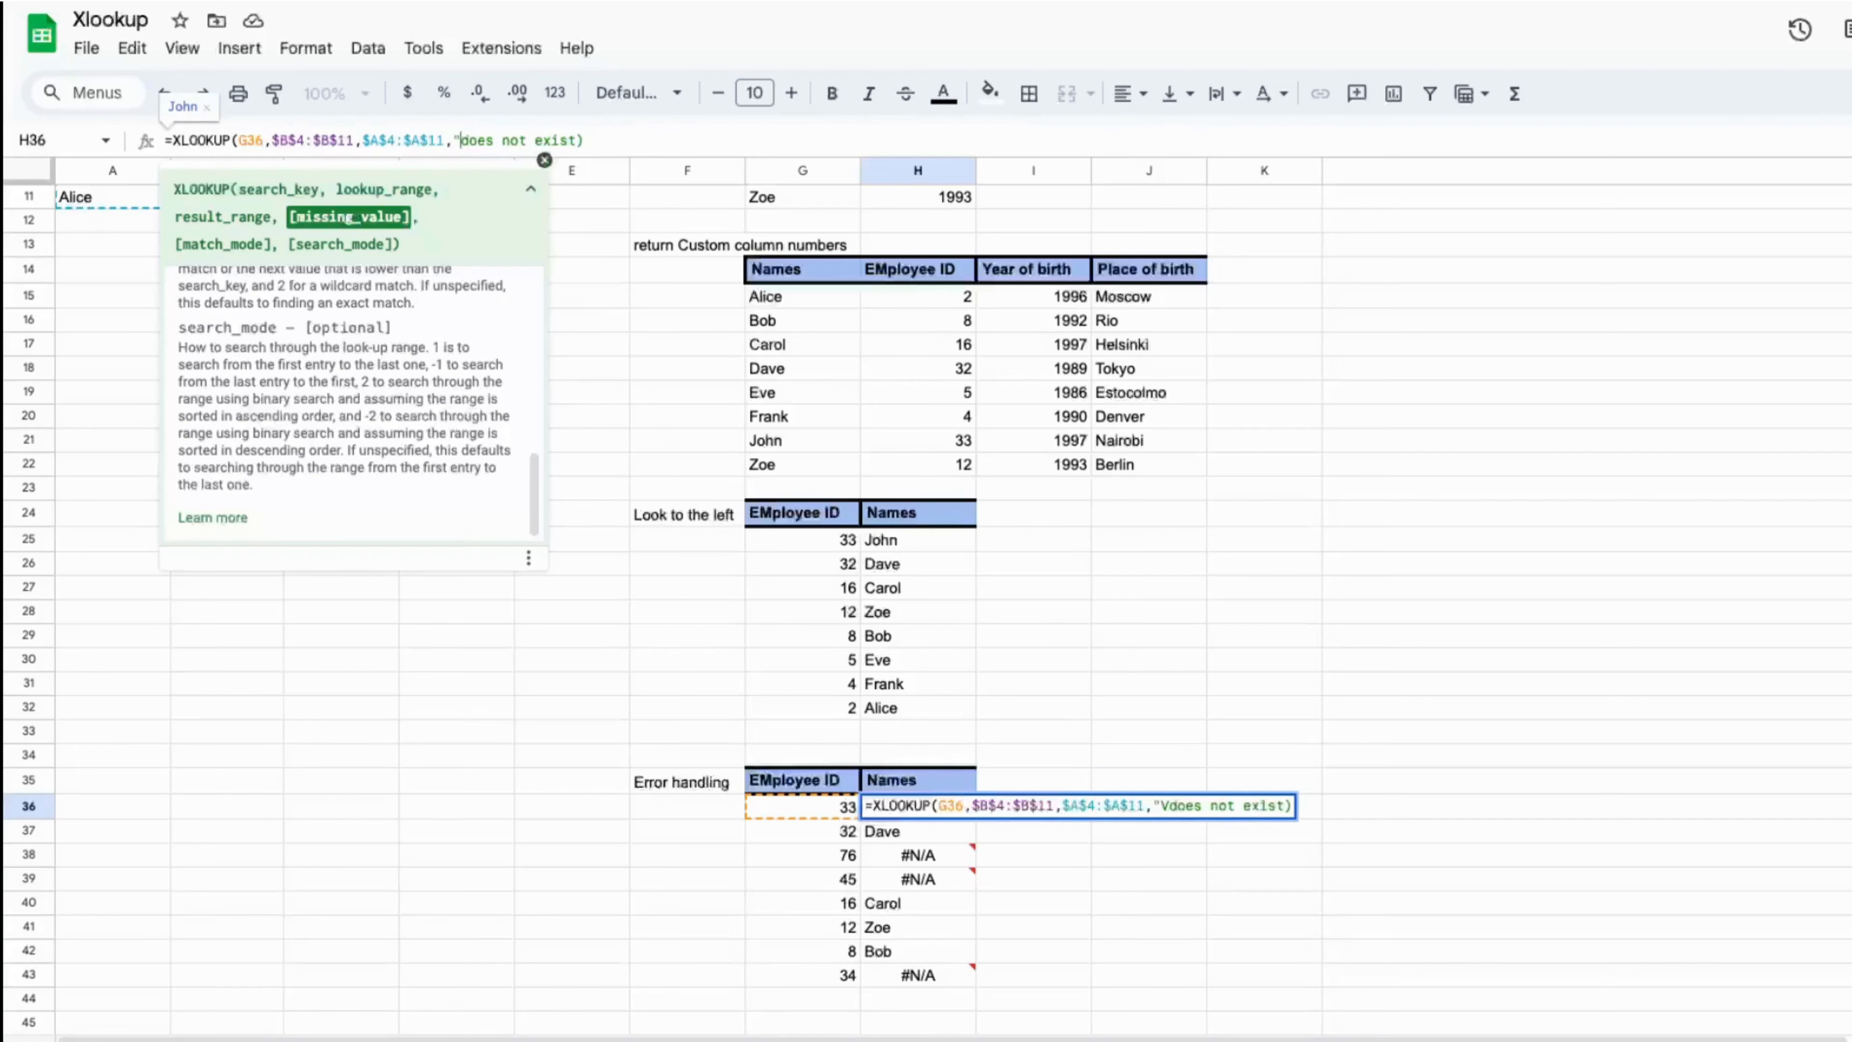
{"action": "type", "text": "mp id"}
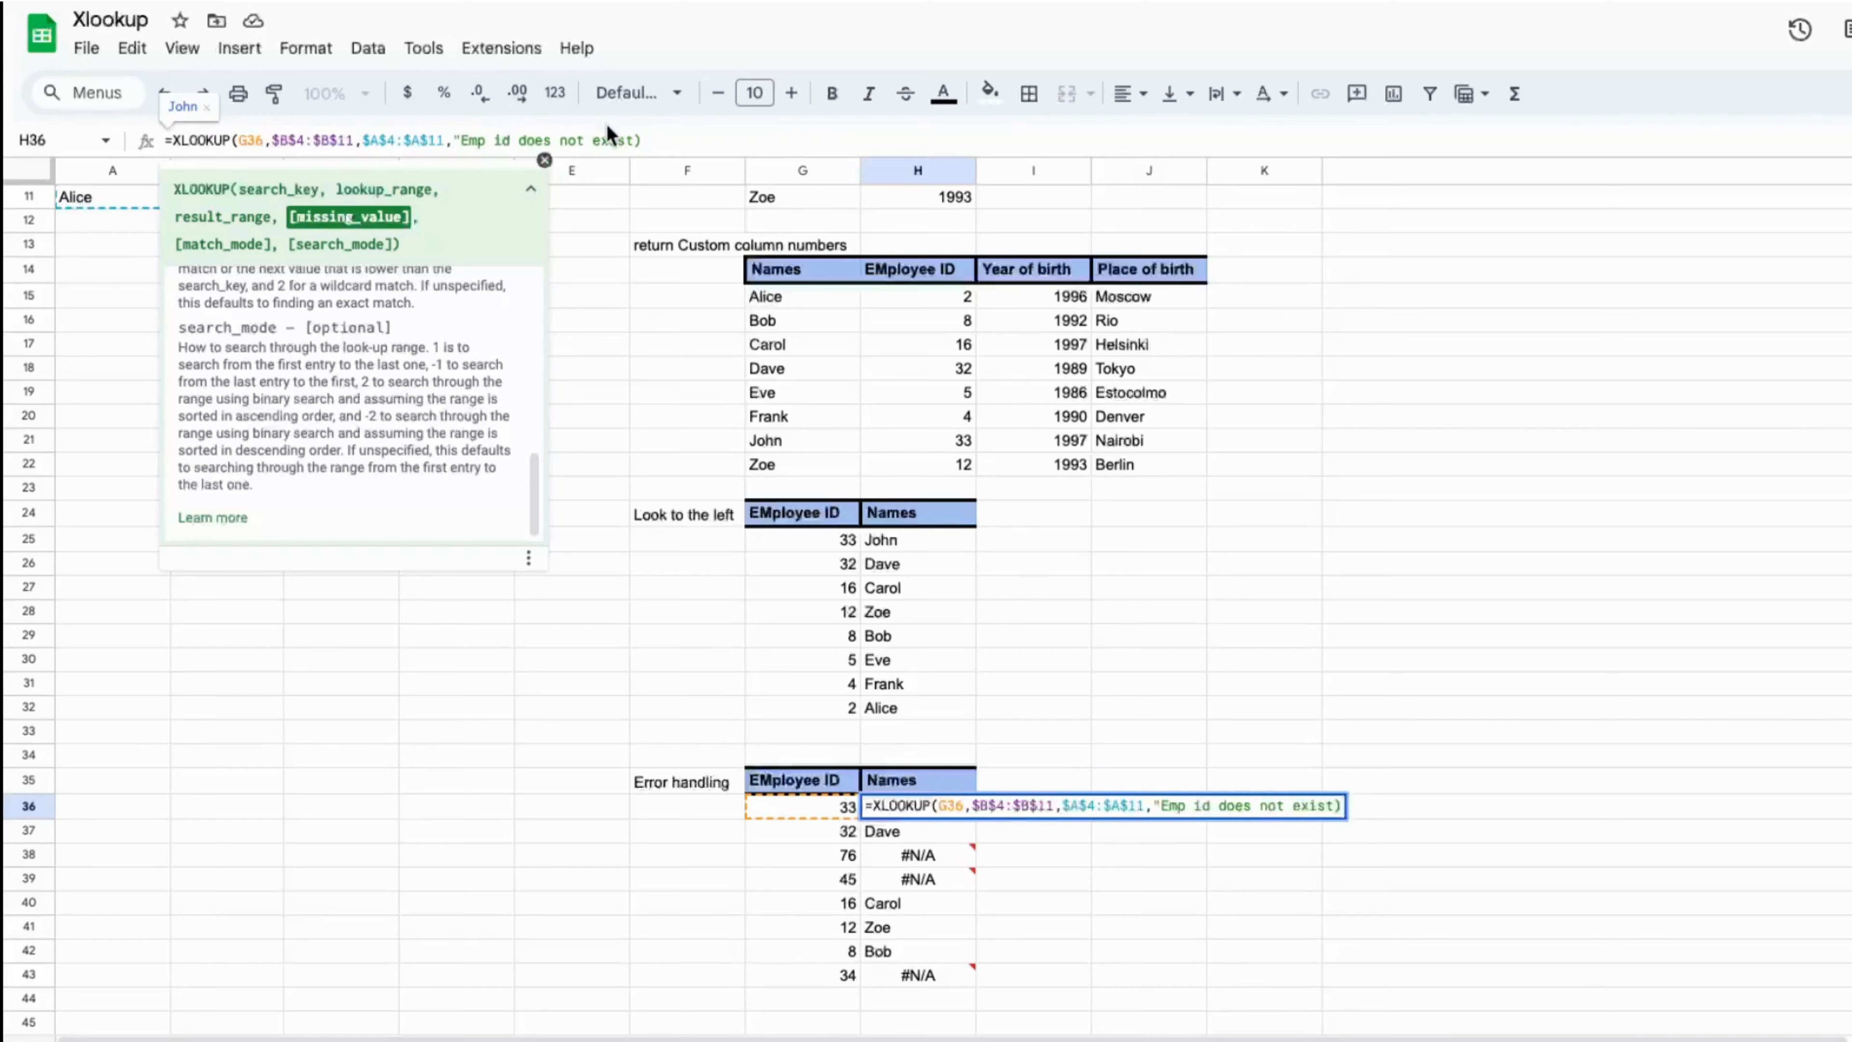
{"action": "left_click", "coordinate": [633, 139]}
{"action": "type", "text": "\""}
{"action": "key", "text": "Return"}
{"action": "left_click", "coordinate": [938, 814]}
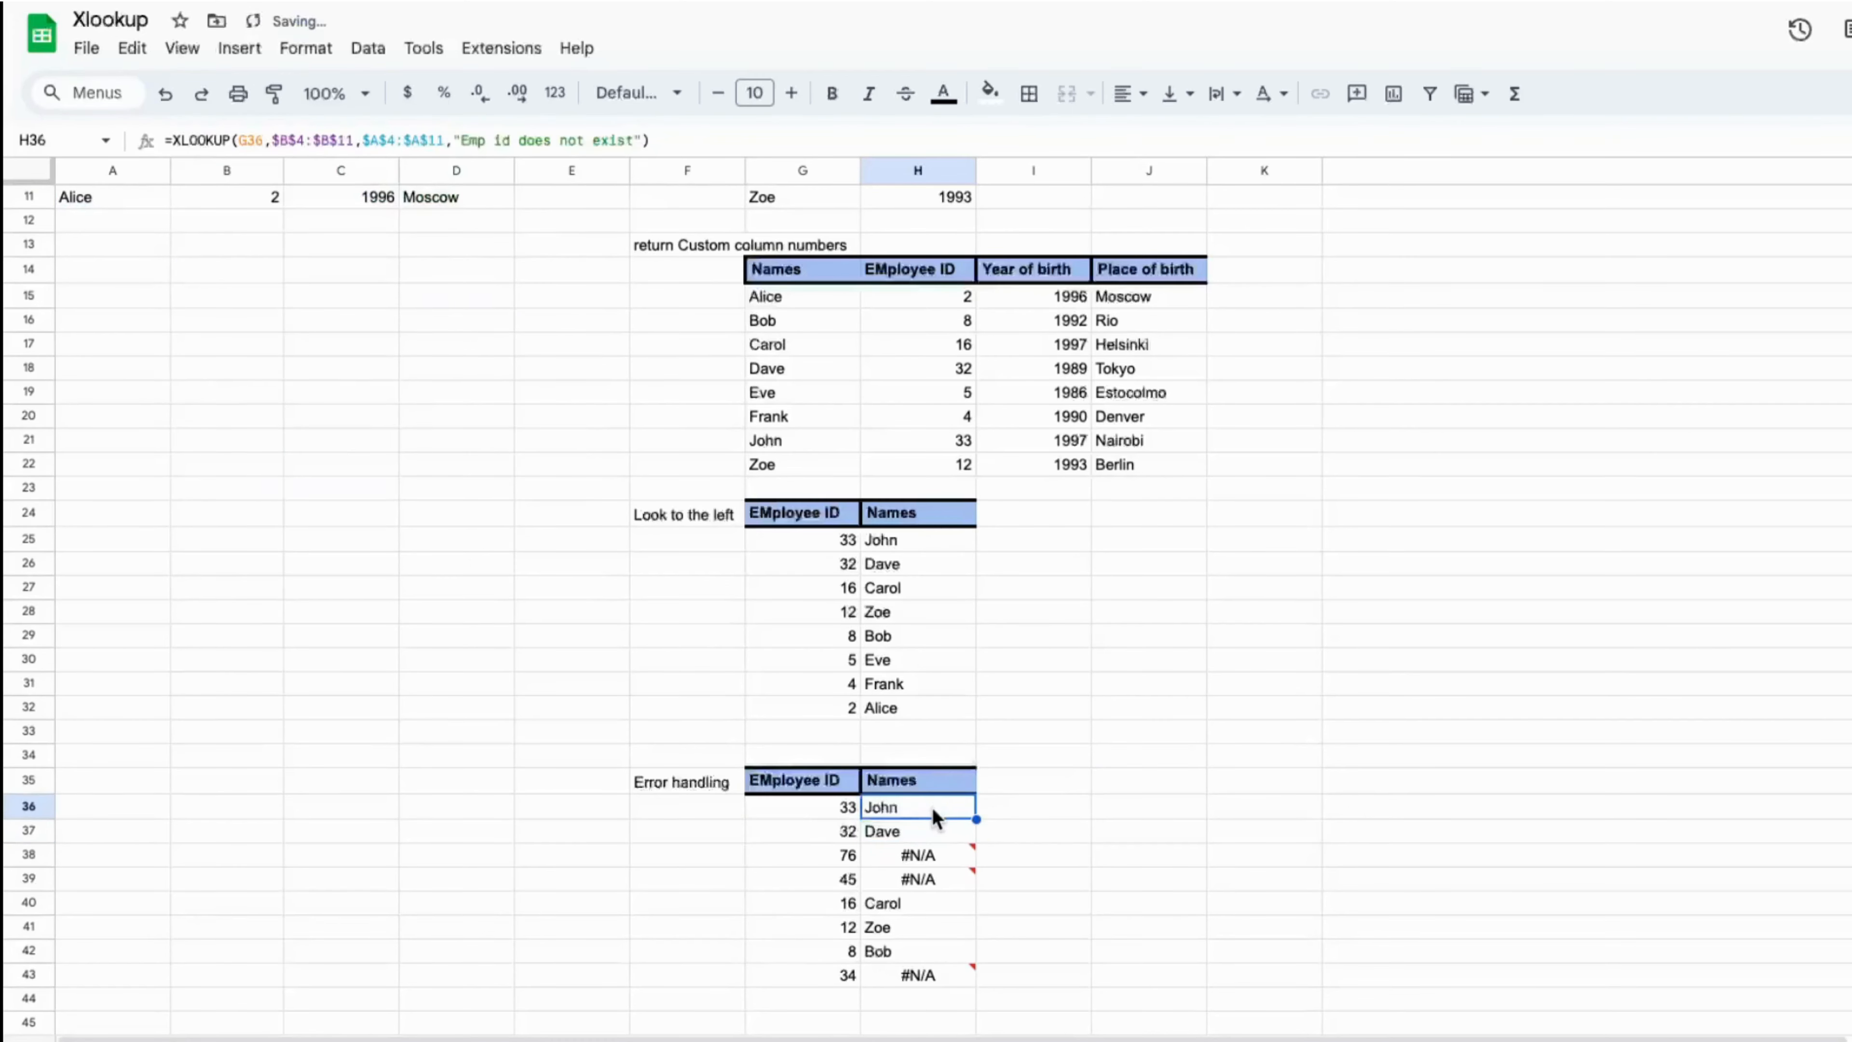